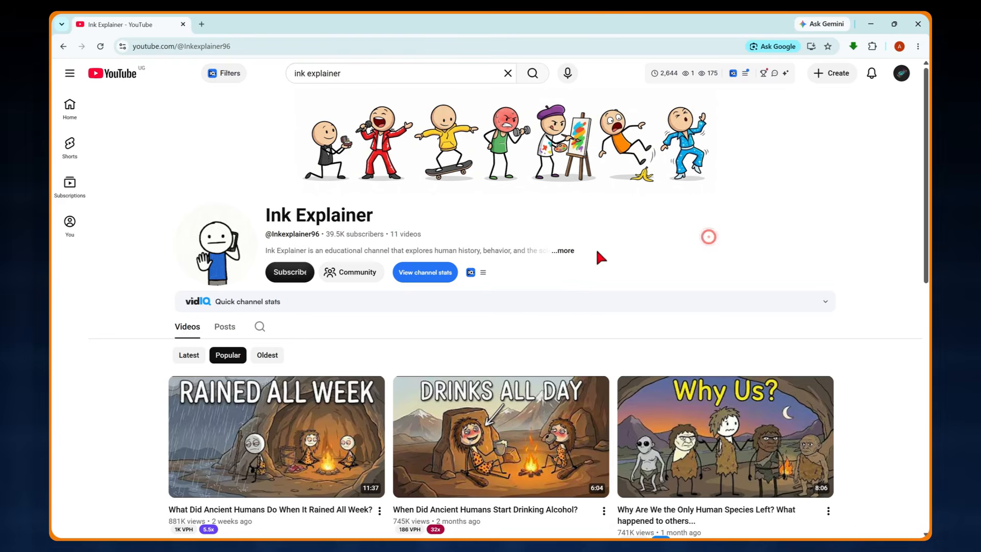
Step: Open the Ink Explainer channel's full description and check its total view count under the channel information
click(564, 250)
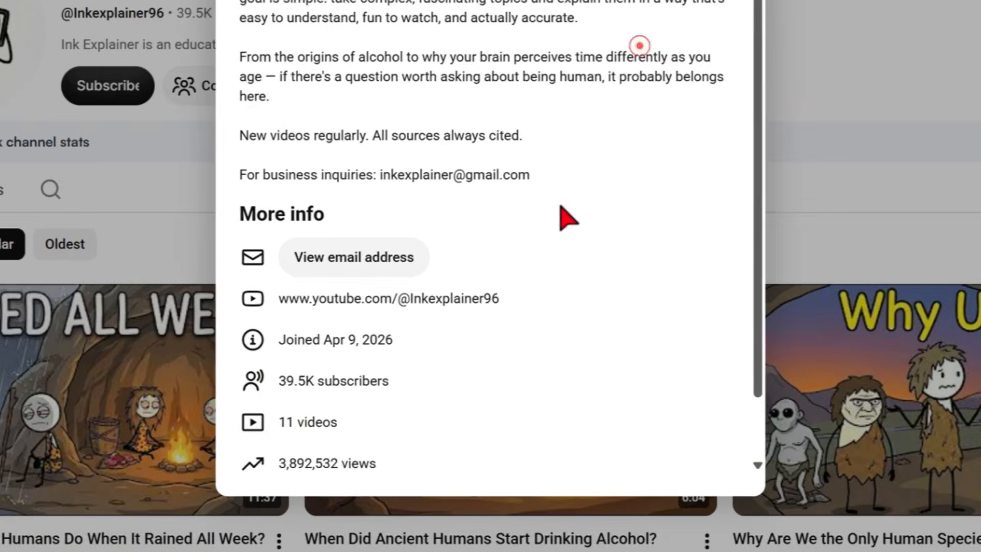
scroll(527, 335, down, 1)
drag(297, 272, 398, 273)
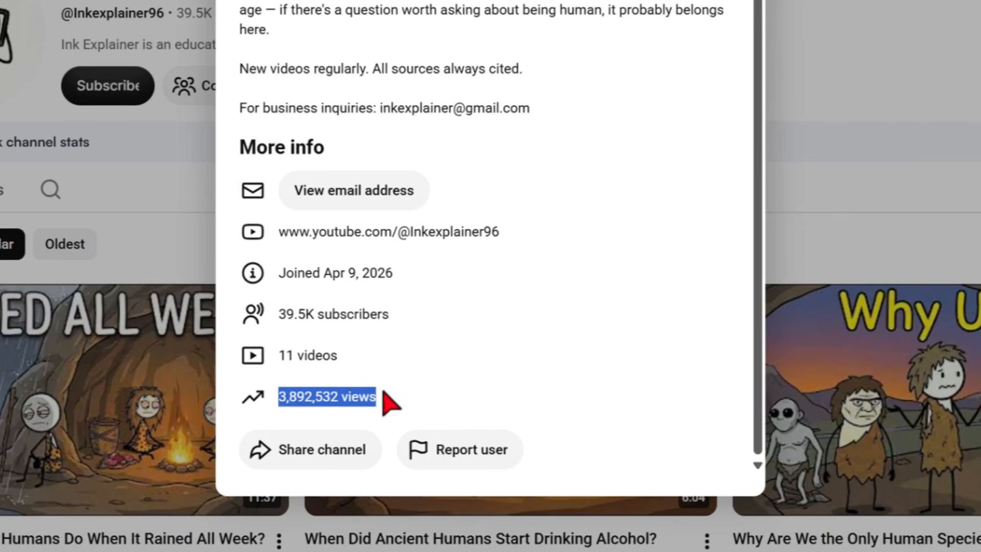
click(883, 319)
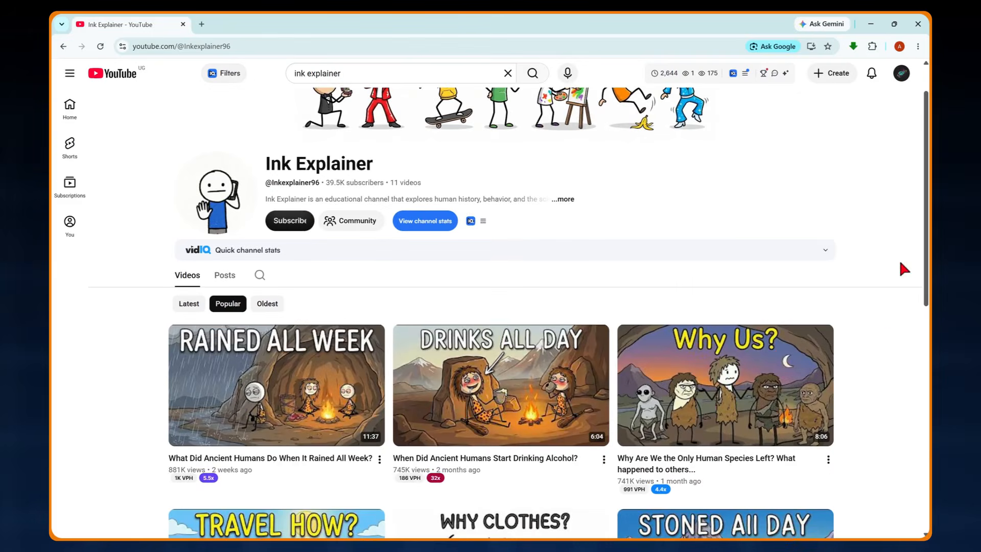
Step: Look through the channel's most popular videos and their view counts
scroll(904, 268, down, 3)
scroll(901, 265, up, 1)
scroll(900, 265, down, 1)
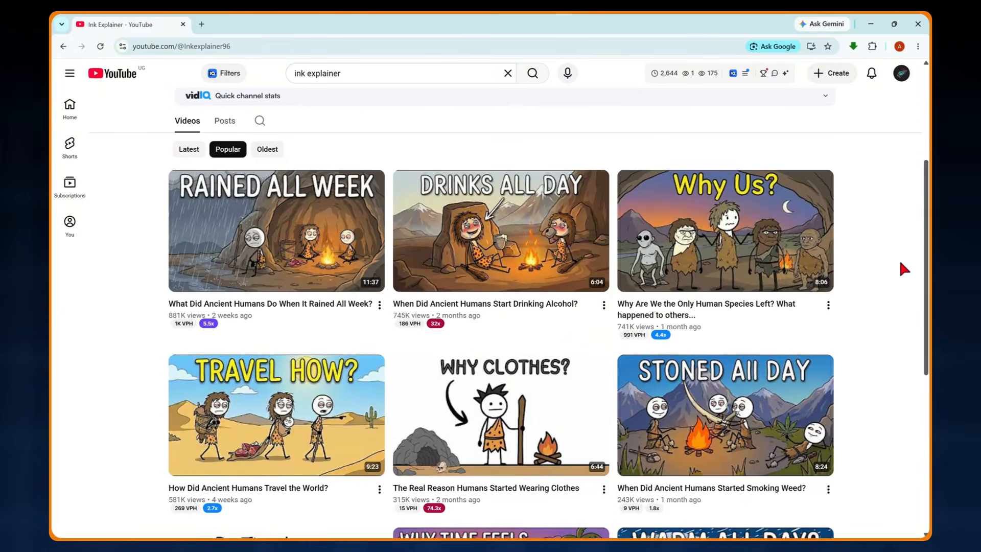
scroll(900, 265, down, 2)
scroll(900, 265, down, 1)
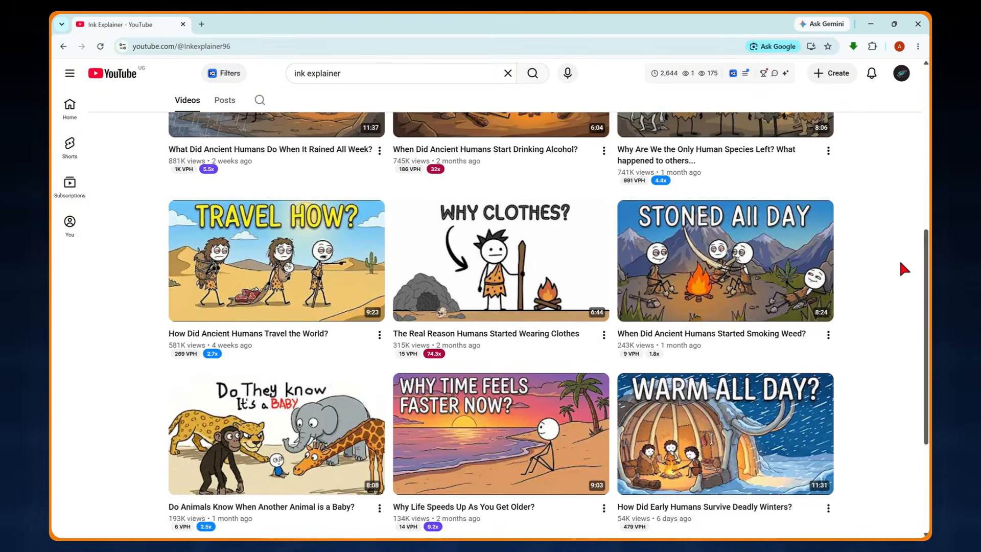
scroll(899, 259, down, 1)
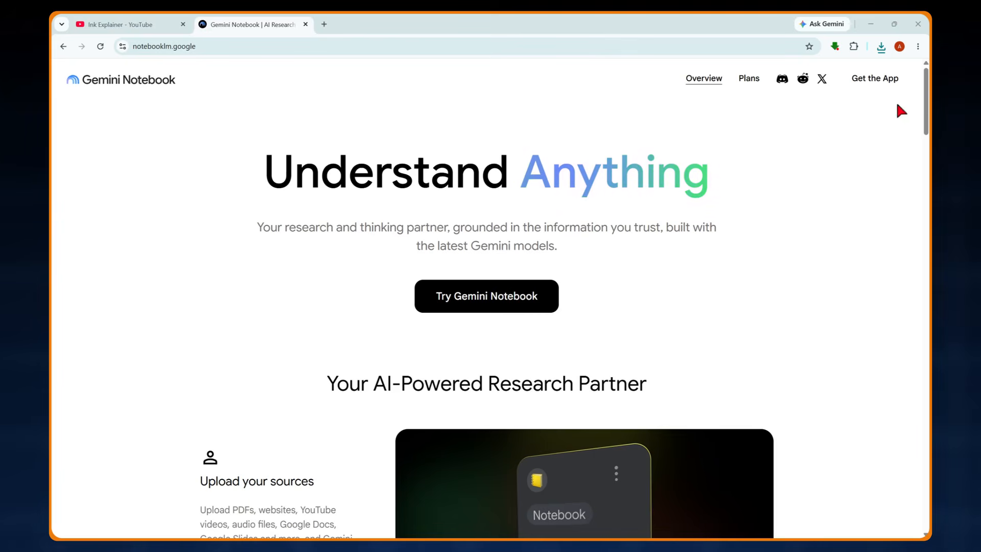
Step: Search Google for "notebooklm", open the official site and enter the Gemini Notebook workspace
scroll(490, 307, down, 15)
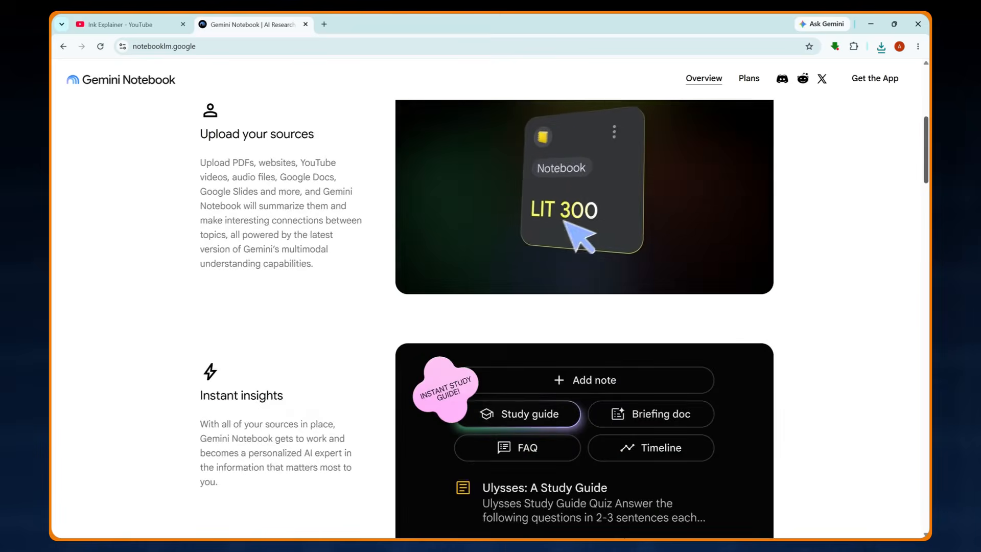
scroll(584, 317, down, 5)
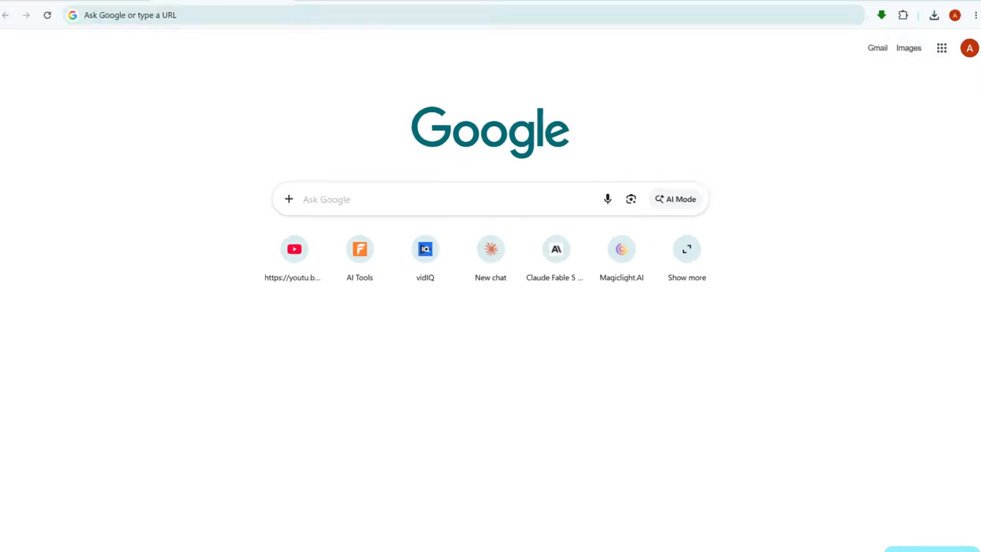
click(372, 197)
text(notebook)
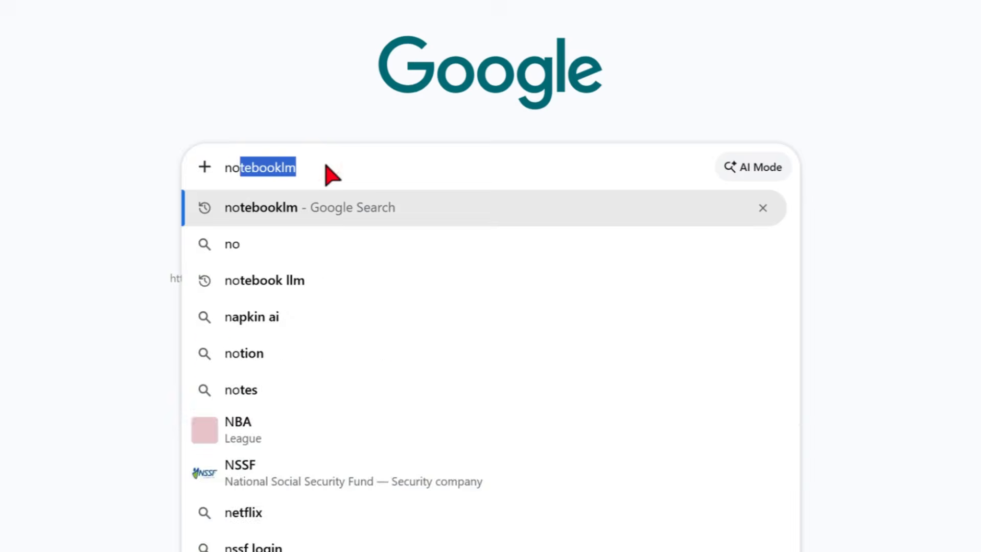
text(lm)
key(Return)
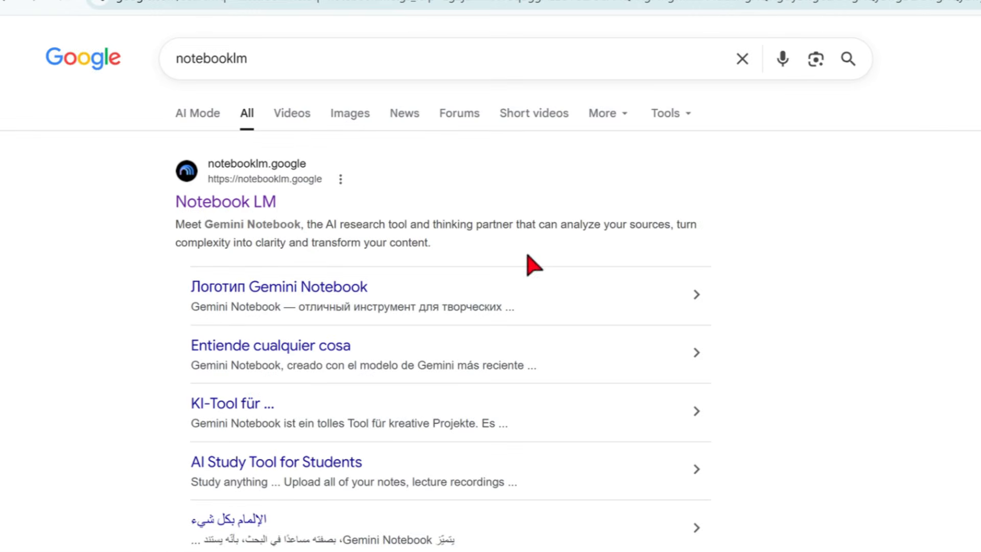
click(220, 203)
click(499, 296)
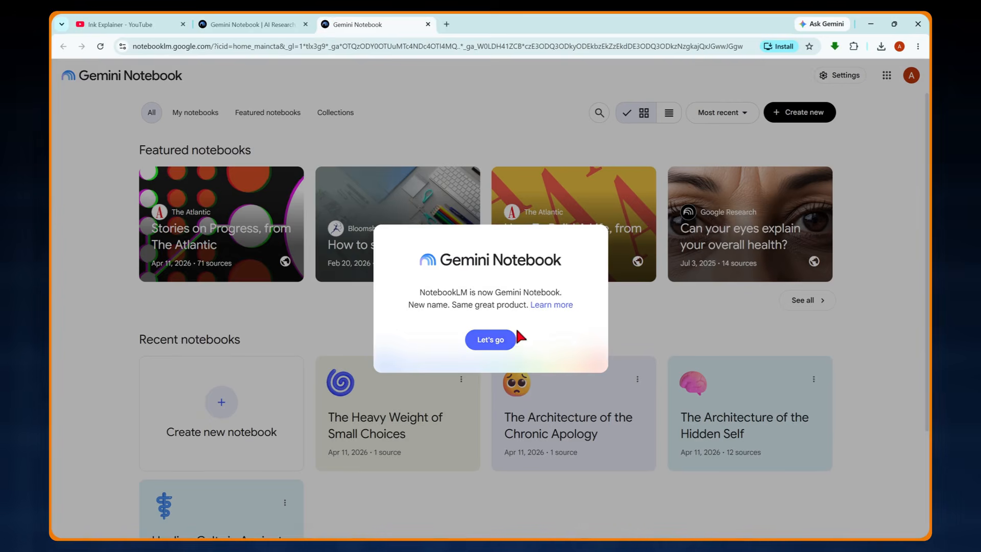
click(505, 339)
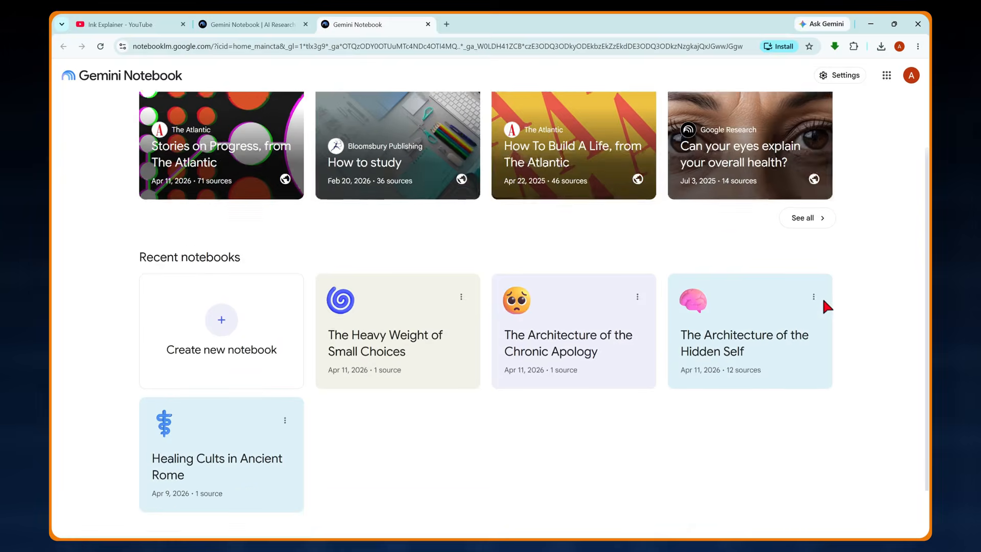
Step: Create a new notebook and choose website and YouTube links as its source type
scroll(825, 304, down, 1)
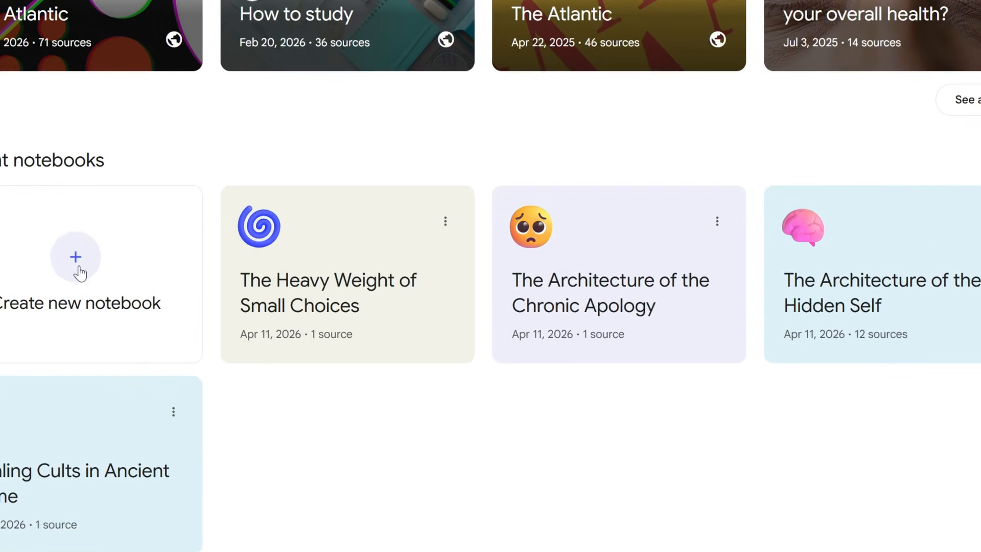
click(78, 267)
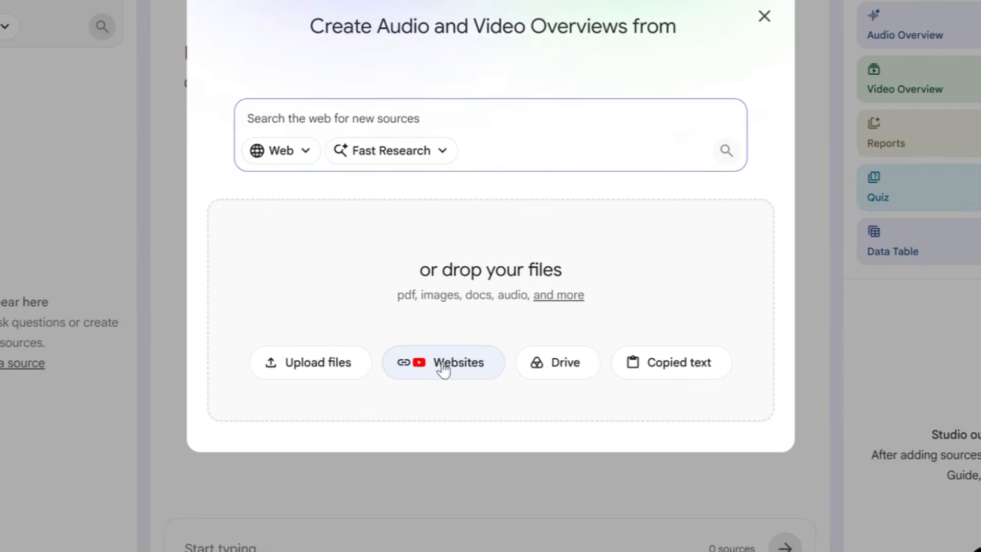
click(444, 369)
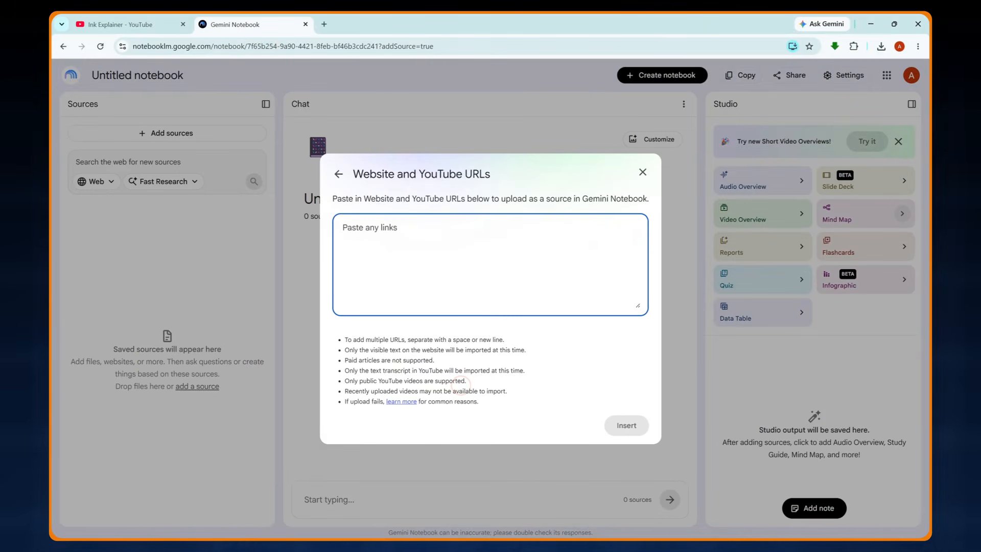
Step: Copy the address of the Ink Explainer channel page on YouTube
click(127, 24)
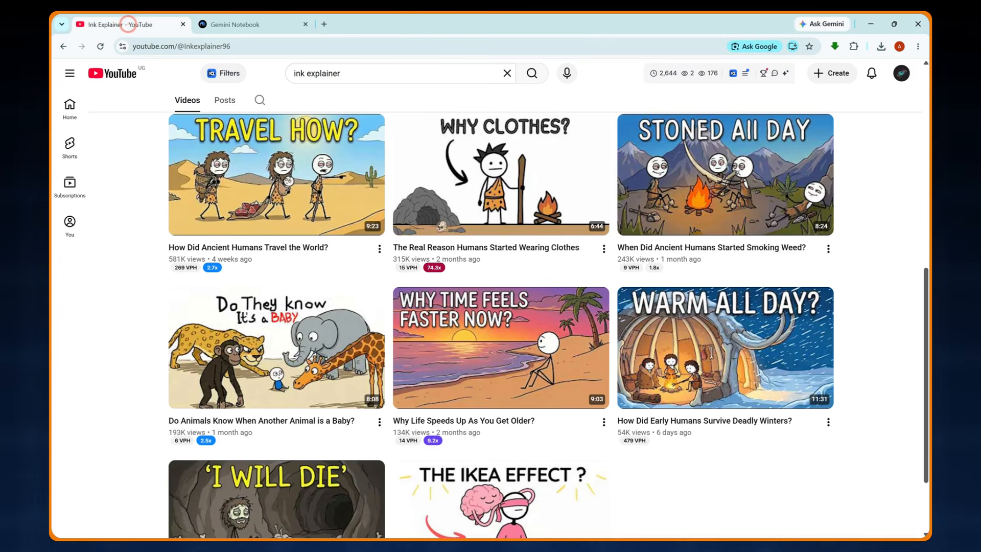
drag(231, 46, 209, 46)
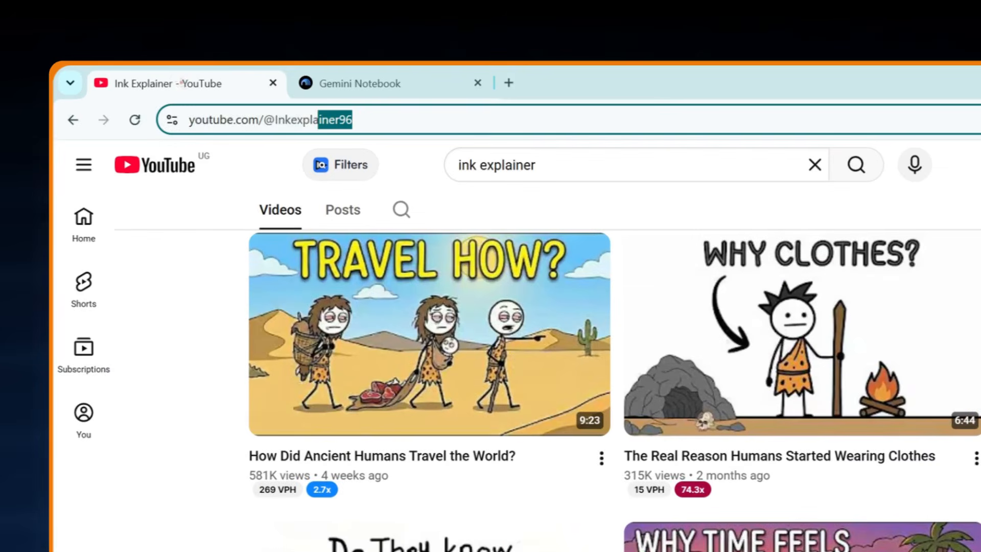
right_click(259, 122)
click(308, 280)
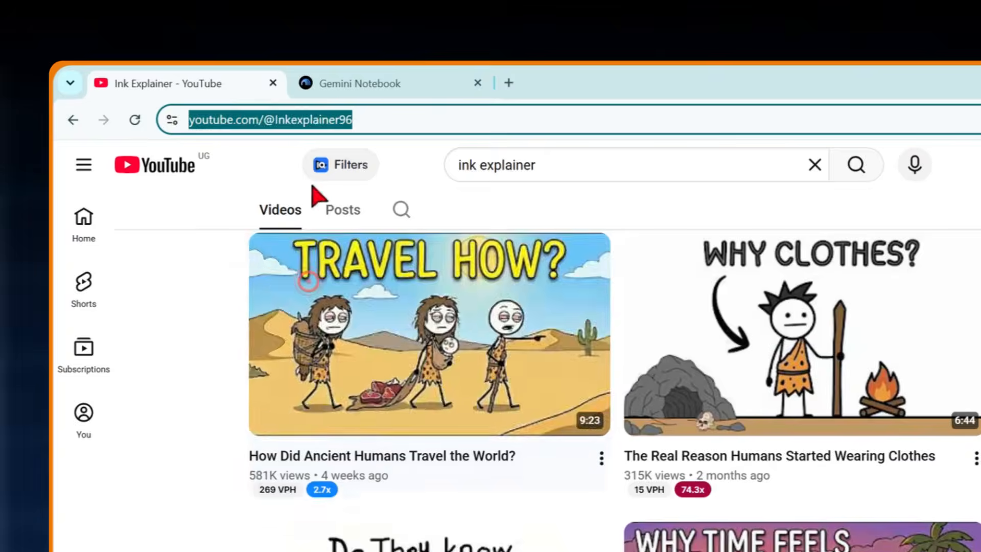
Step: Insert the copied Ink Explainer channel link into the Gemini Notebook project as its source
click(376, 83)
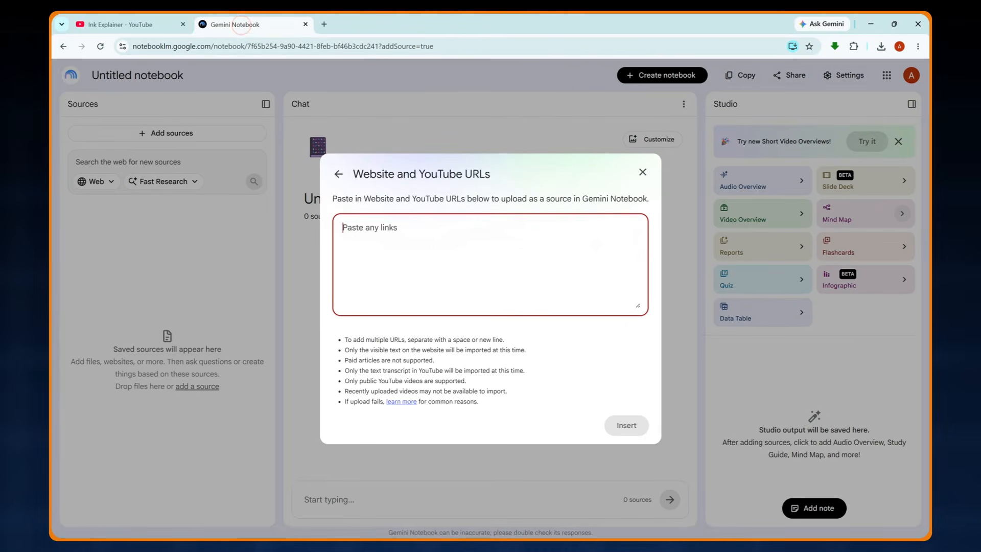
right_click(362, 228)
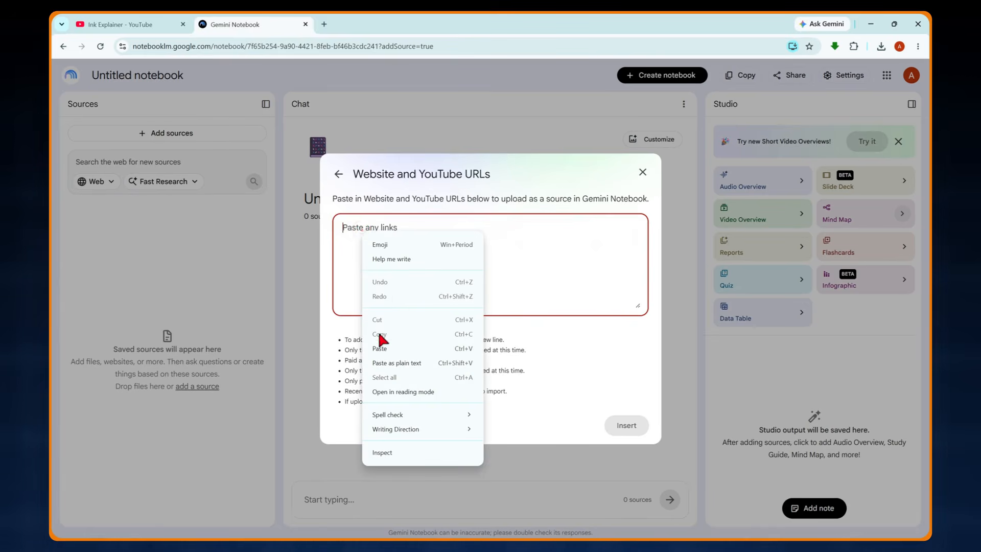
click(380, 348)
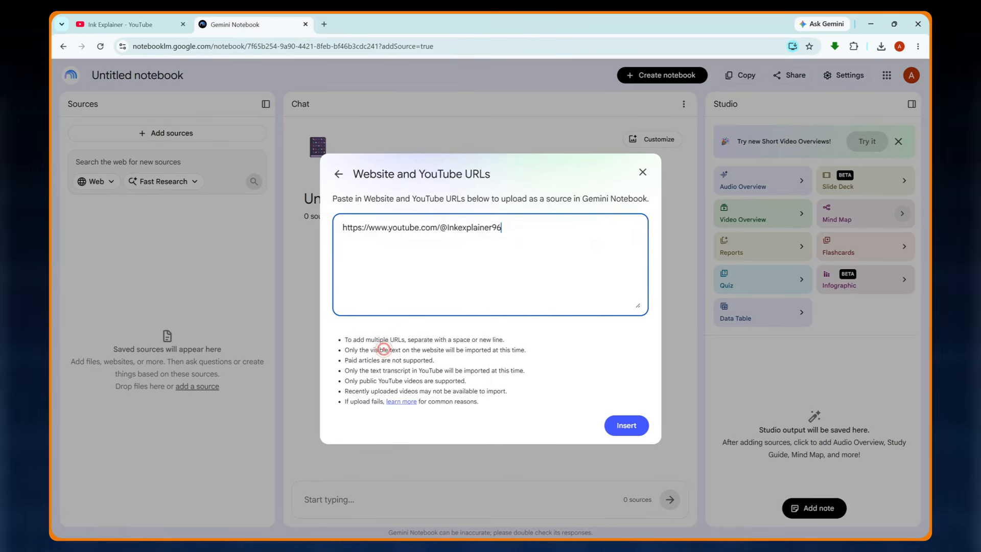
click(625, 426)
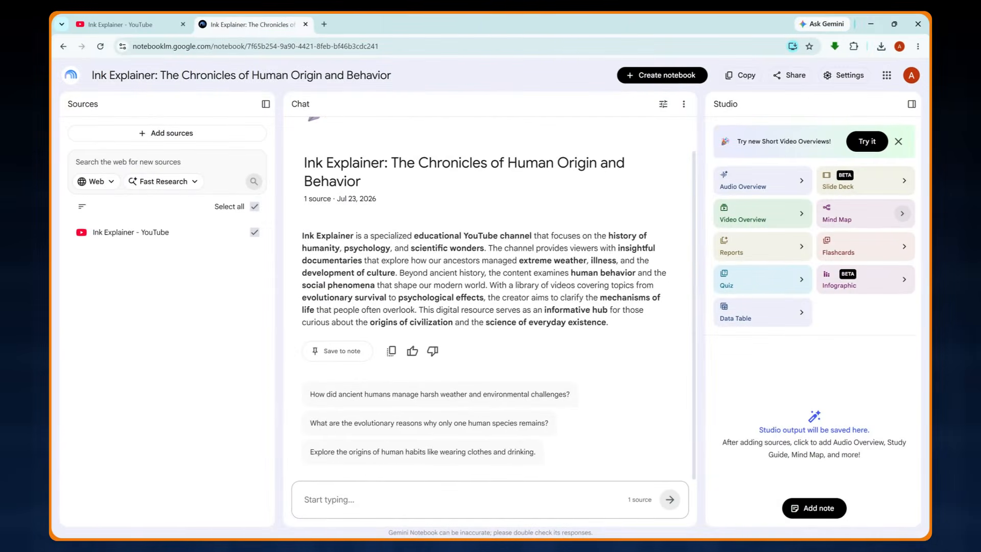
Step: Ask the notebook chat to break down the channel's point of view style, typical video length, pacing, tone and its one standout trait
click(317, 499)
key(ctrl+v)
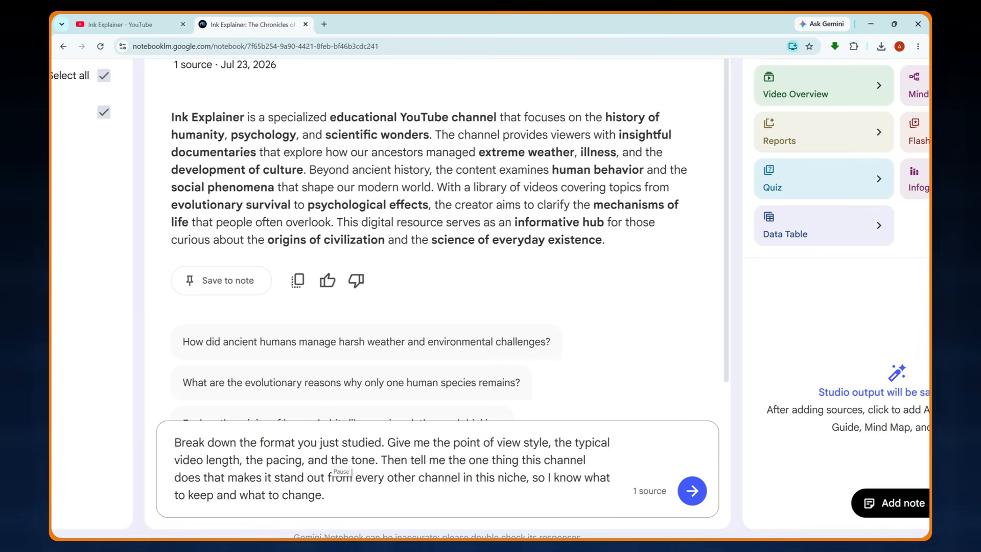
click(692, 492)
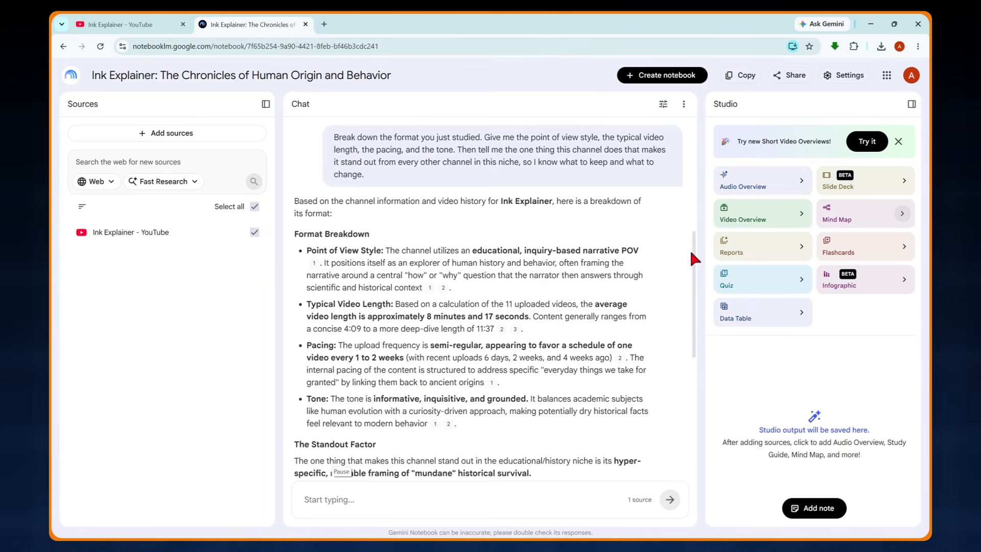
Step: Review the format breakdown and ask for 10 video concept ideas mixing historical figures, time periods and lesser-known stories in the channel's style
drag(691, 246, 705, 388)
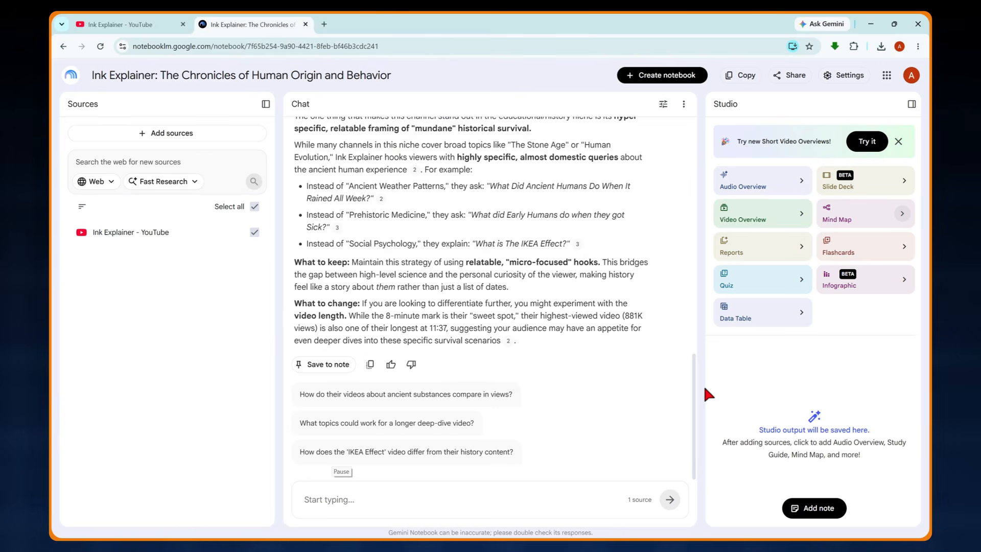
drag(705, 381, 701, 262)
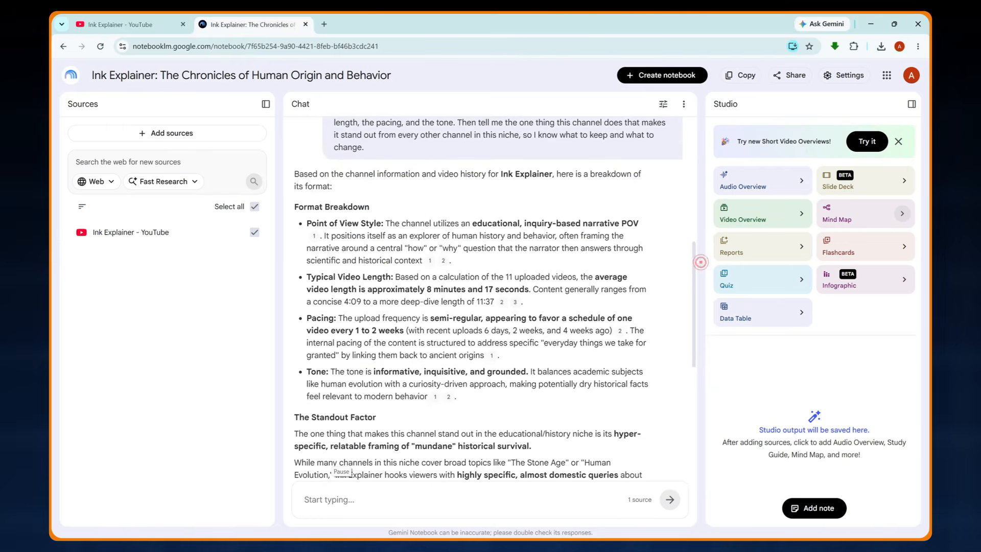
scroll(365, 255, down, 2)
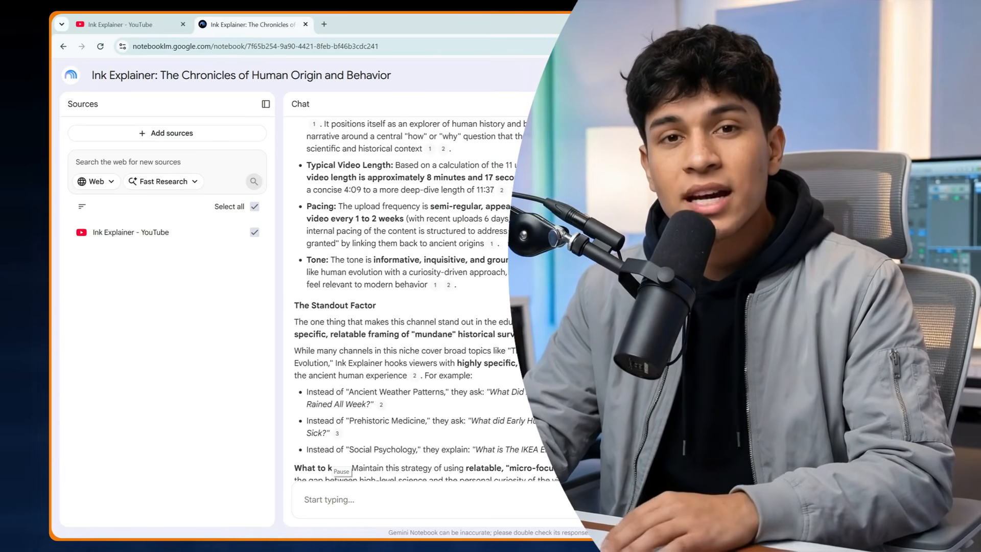
click(315, 503)
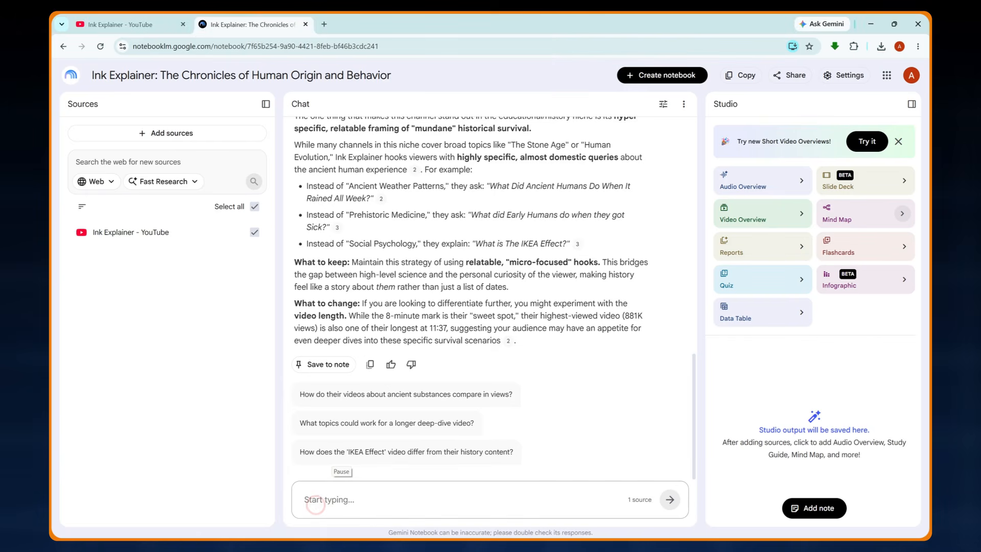
key(ctrl+v)
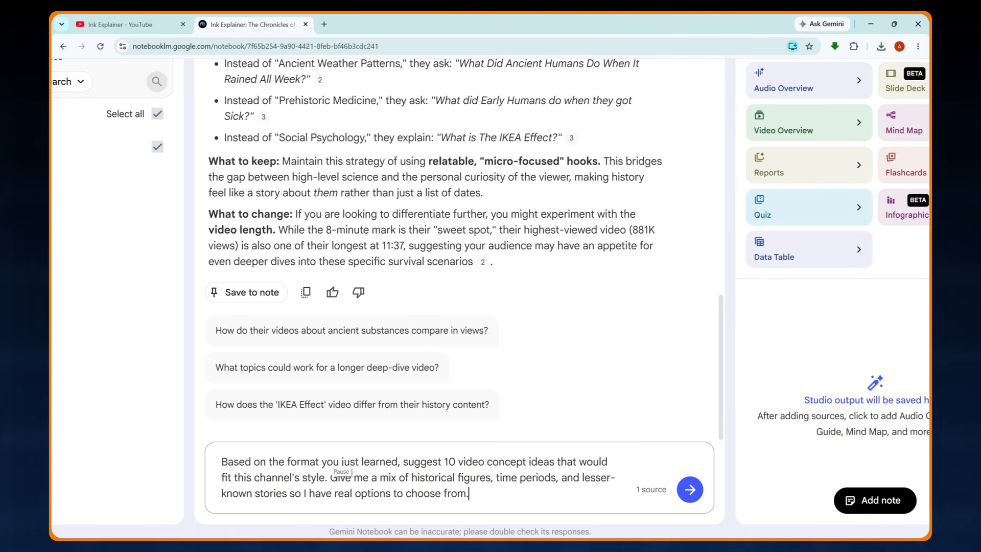
click(689, 489)
key(ctrl+0)
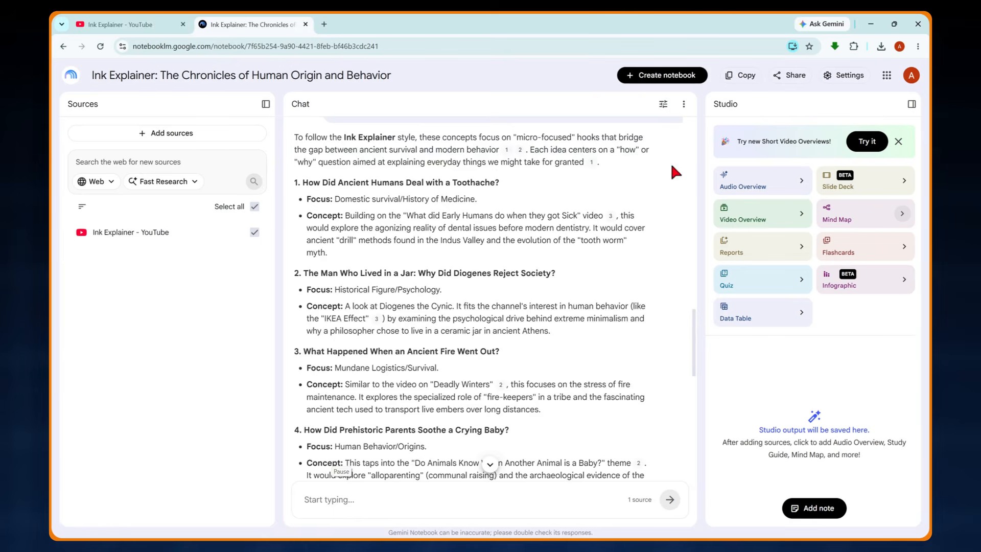
Step: Examine the suggested video concepts, including each idea's title, focus and concept description
scroll(670, 161, down, 1)
scroll(658, 155, up, 1)
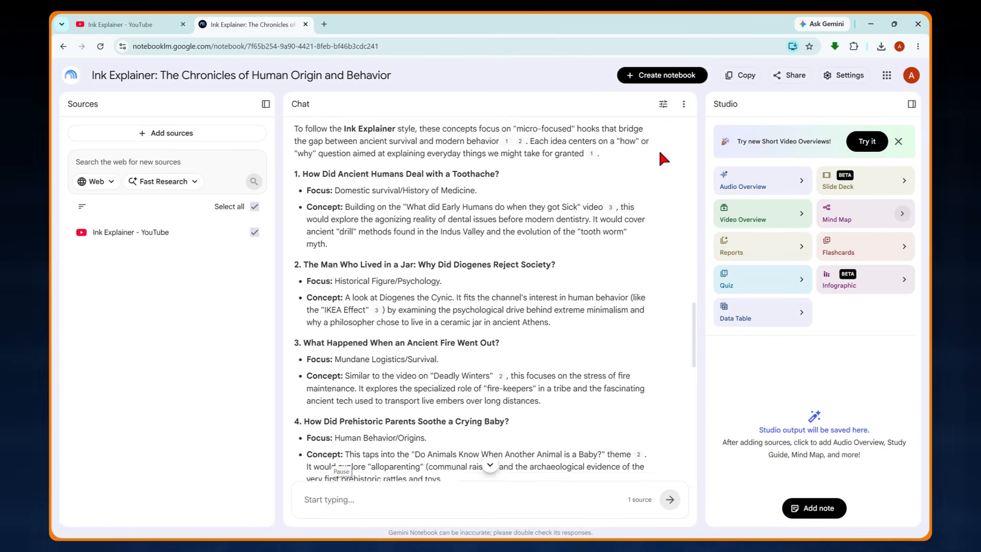
scroll(659, 155, down, 1)
scroll(659, 155, up, 1)
scroll(659, 155, down, 3)
scroll(659, 158, down, 4)
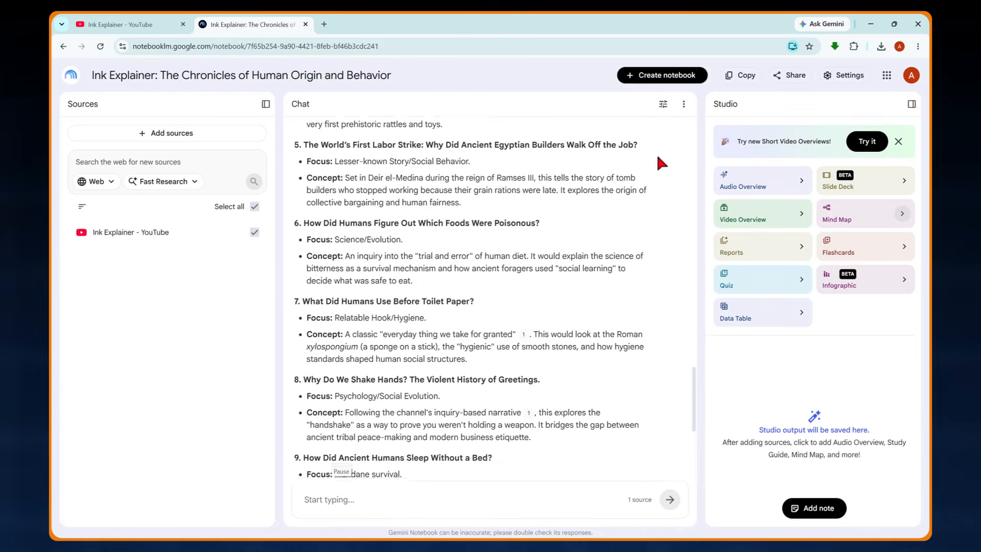
scroll(658, 158, down, 1)
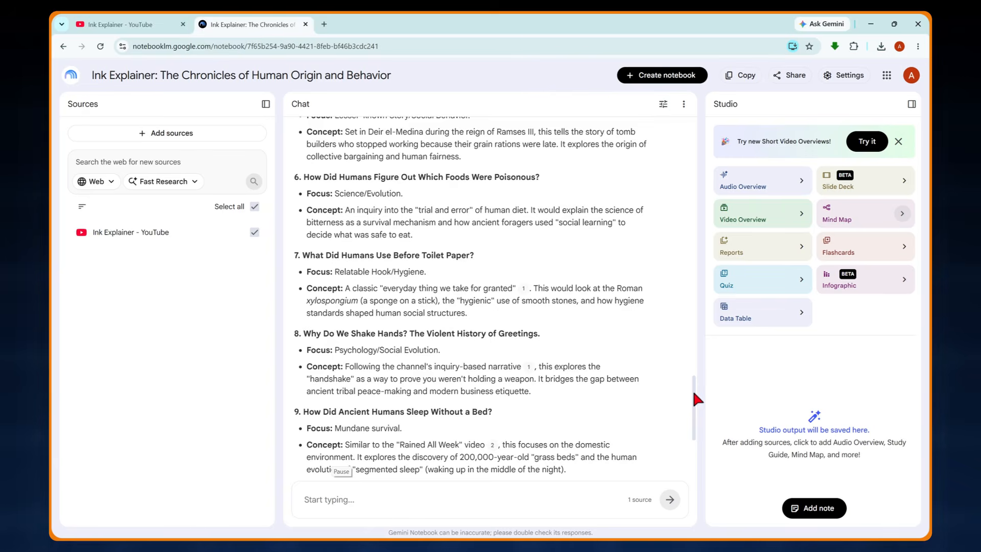
drag(692, 395, 695, 414)
scroll(695, 414, up, 3)
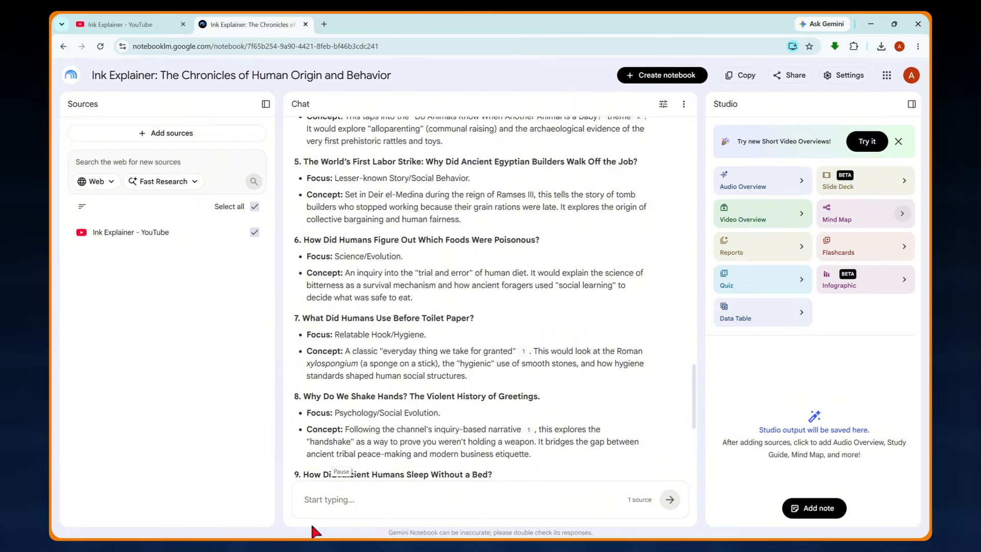
Step: Draft a chat prompt for a full 1-minute first-person POV script with a [CHOSEN TITLE] placeholder, a strong hook, and narration and visual description columns
click(218, 540)
drag(302, 318, 462, 317)
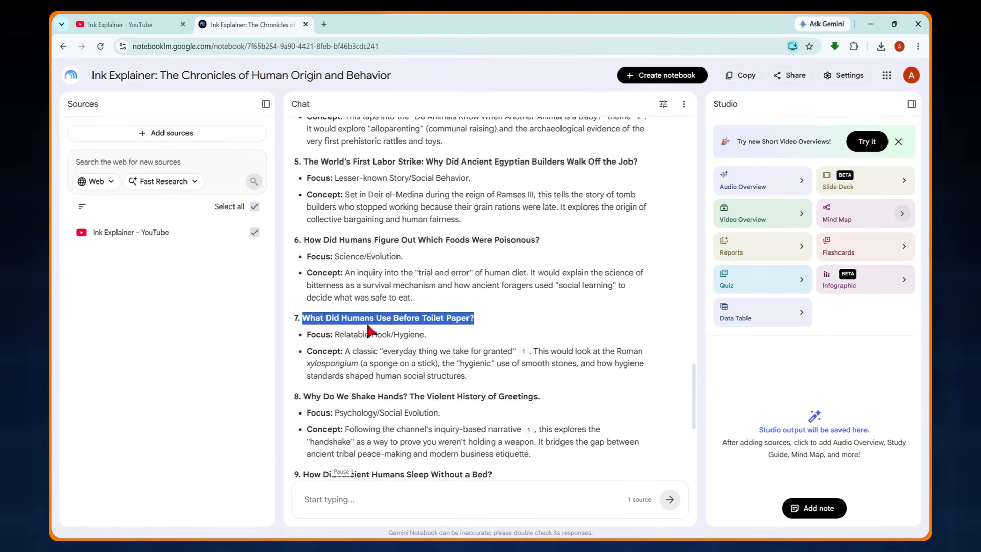
click(314, 493)
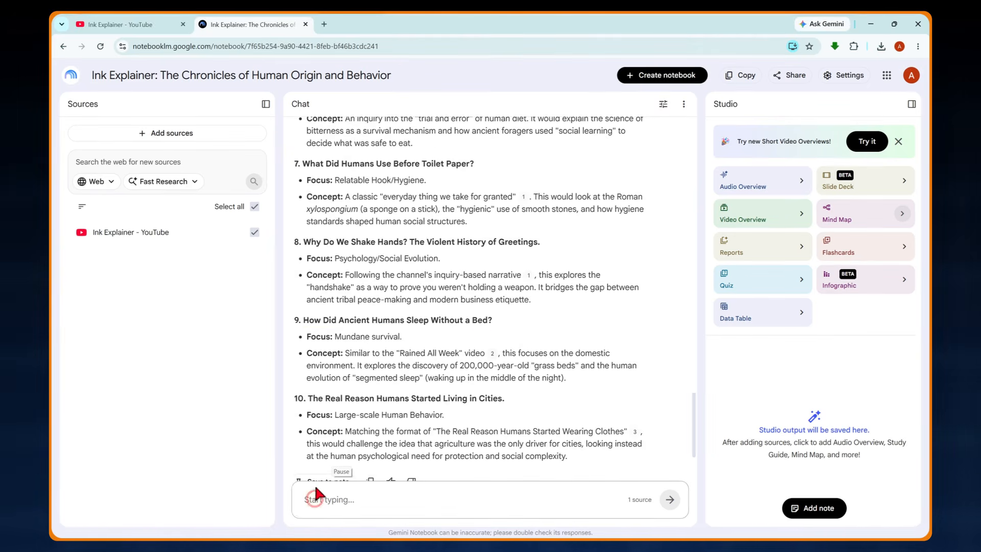
key(ctrl+v)
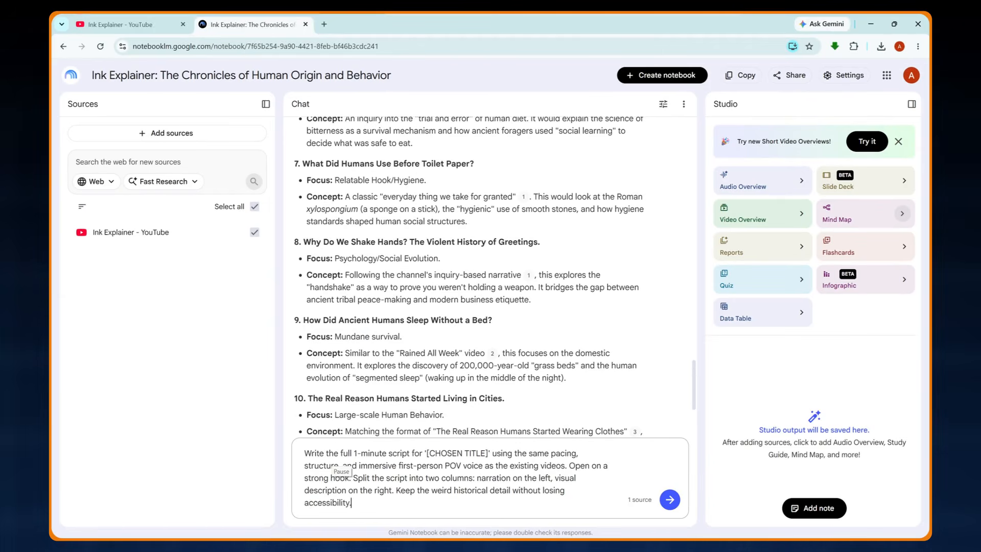
click(145, 25)
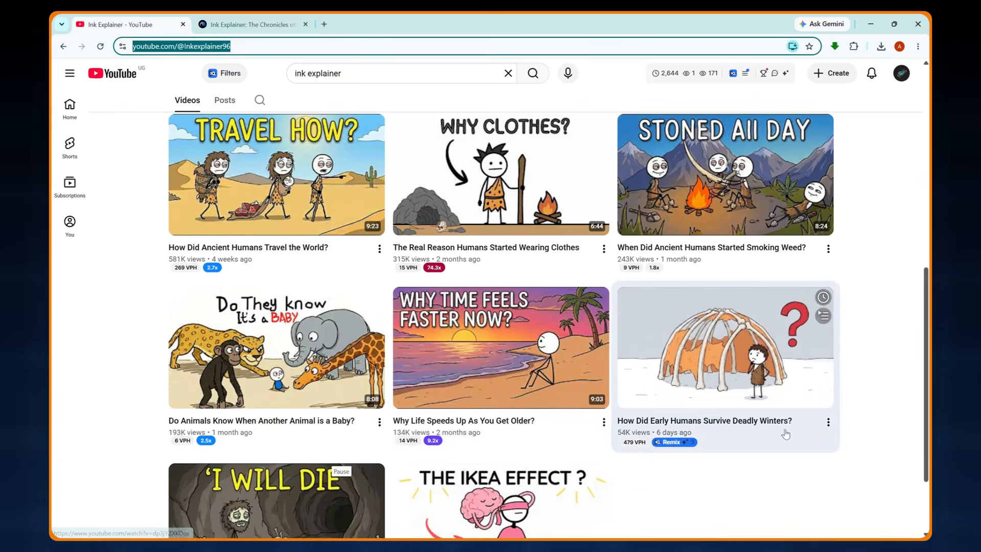
click(246, 25)
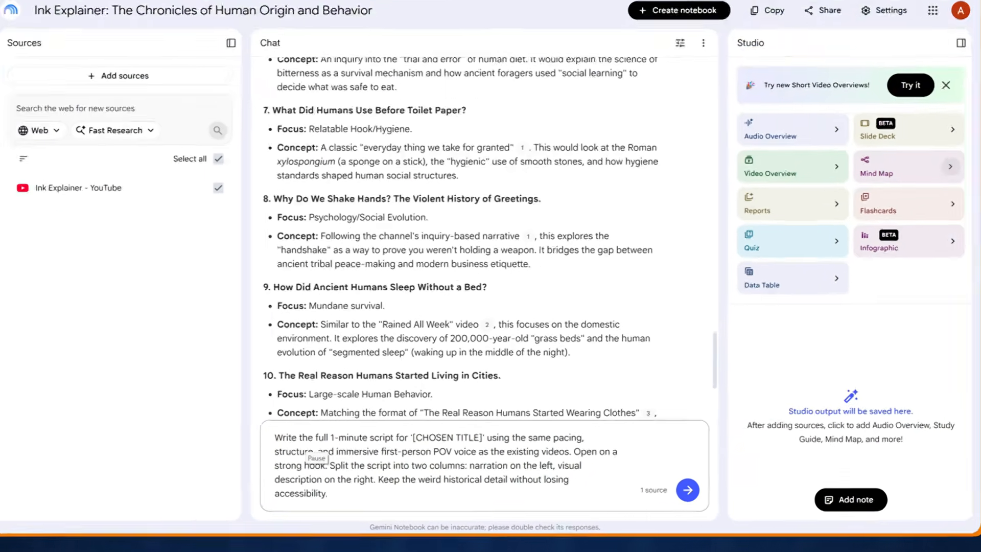
Step: Replace the [CHOSEN TITLE] placeholder in the script prompt with 7 and send the request
drag(353, 452, 382, 452)
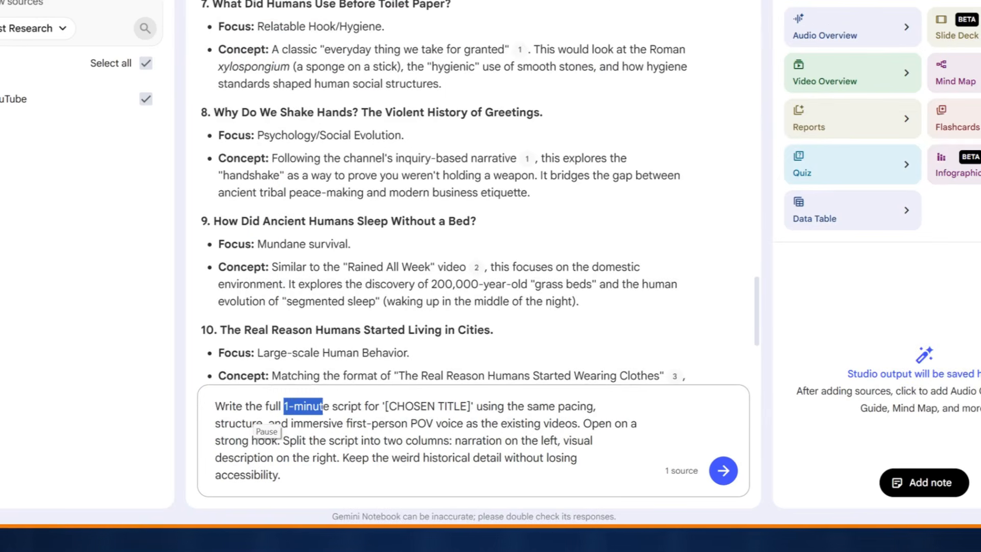
drag(323, 406, 329, 406)
drag(471, 406, 384, 423)
drag(470, 406, 384, 406)
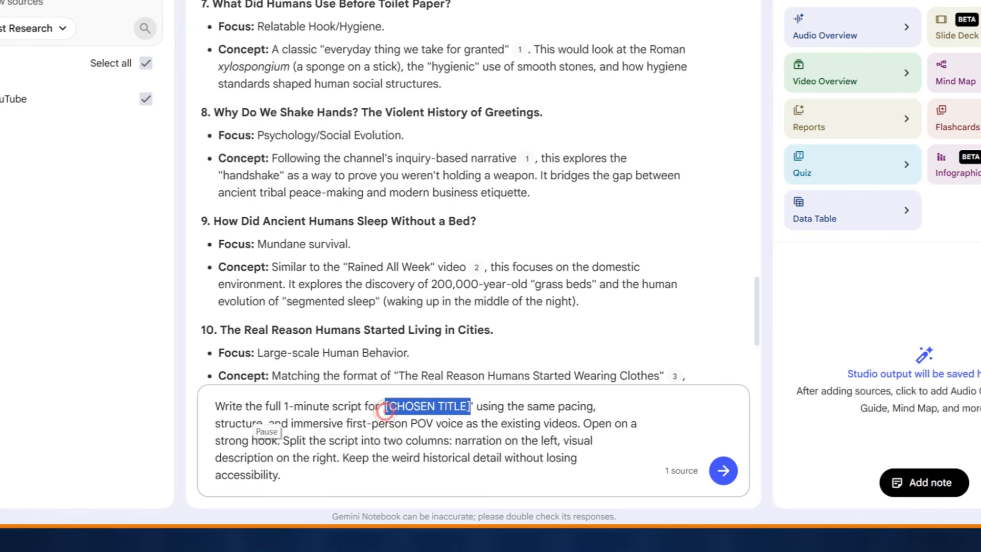
key(BackSpace)
text(7)
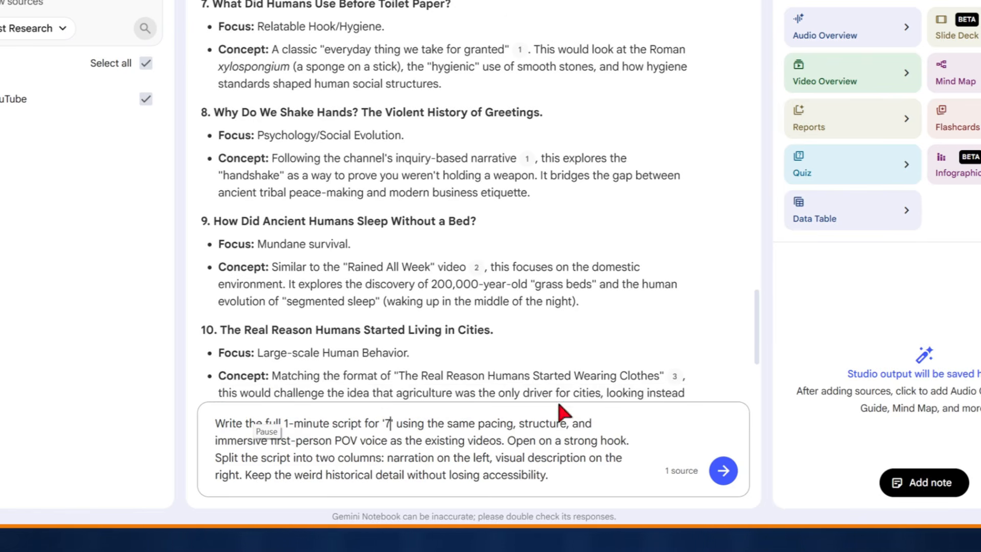
click(723, 470)
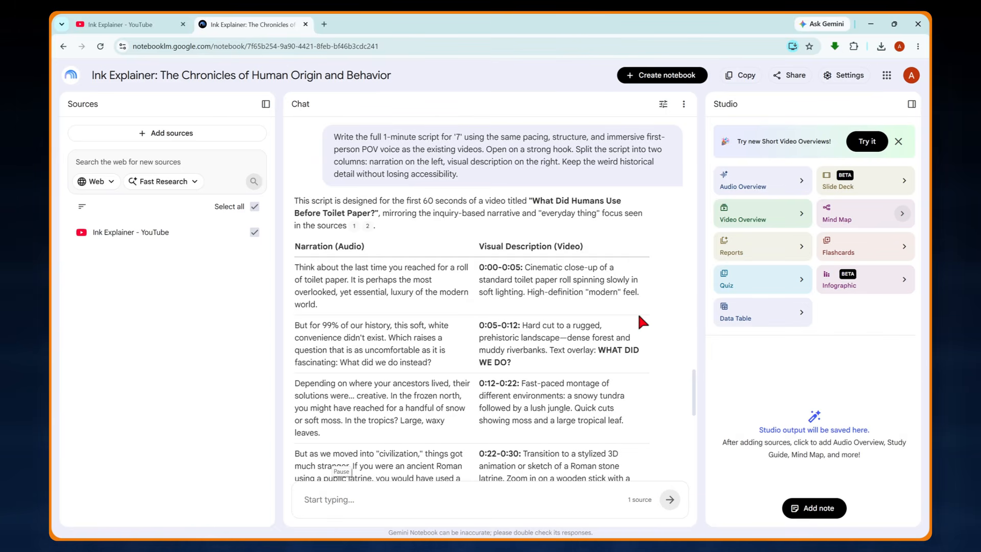
Step: Review the toilet paper script's narration and visual description columns, its segment timings and the style notes
scroll(663, 240, down, 2)
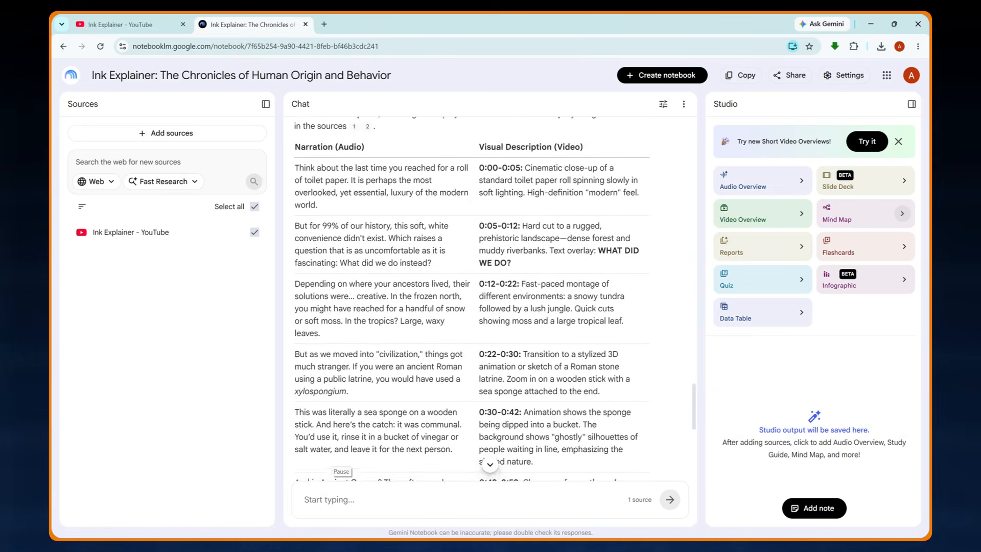
scroll(613, 296, up, 2)
scroll(651, 290, down, 2)
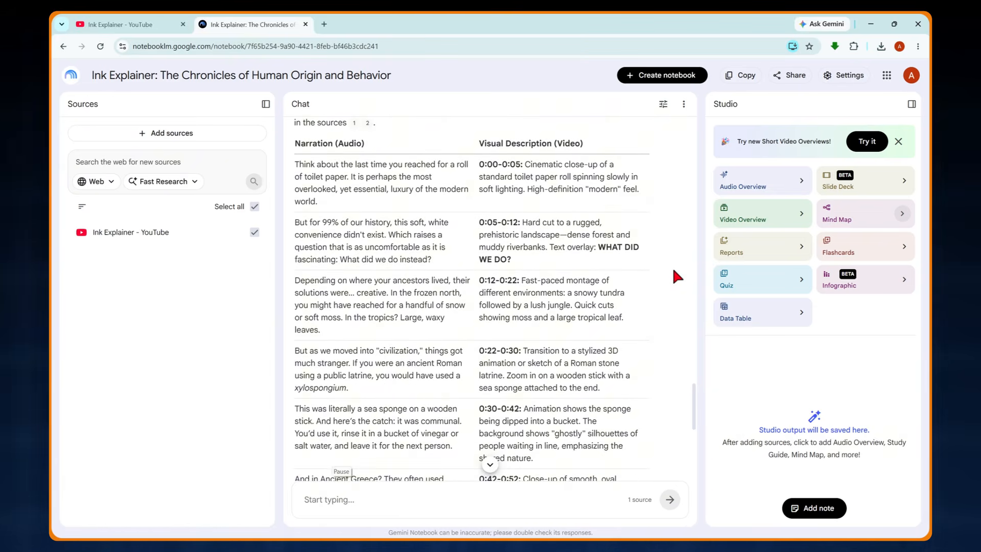
scroll(672, 267, down, 1)
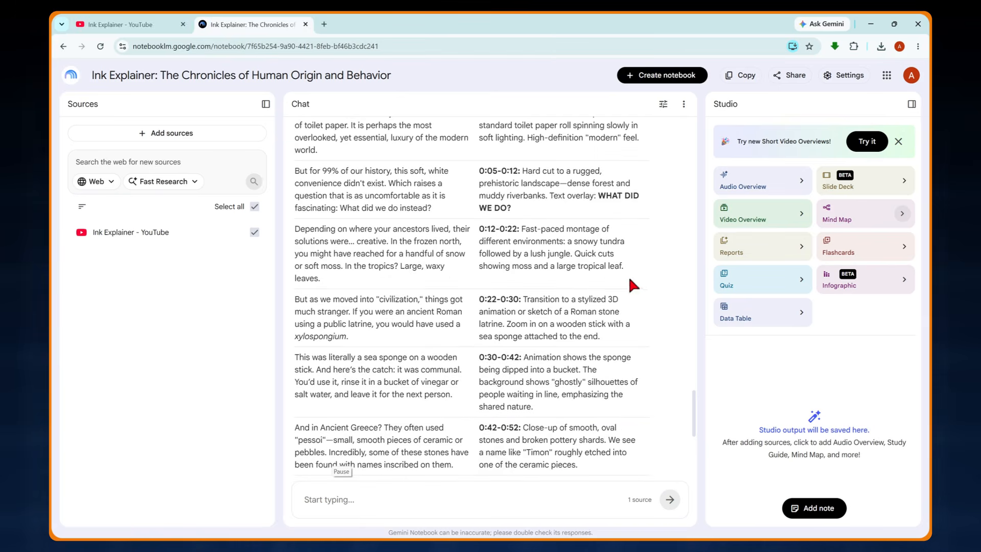
scroll(666, 282, down, 1)
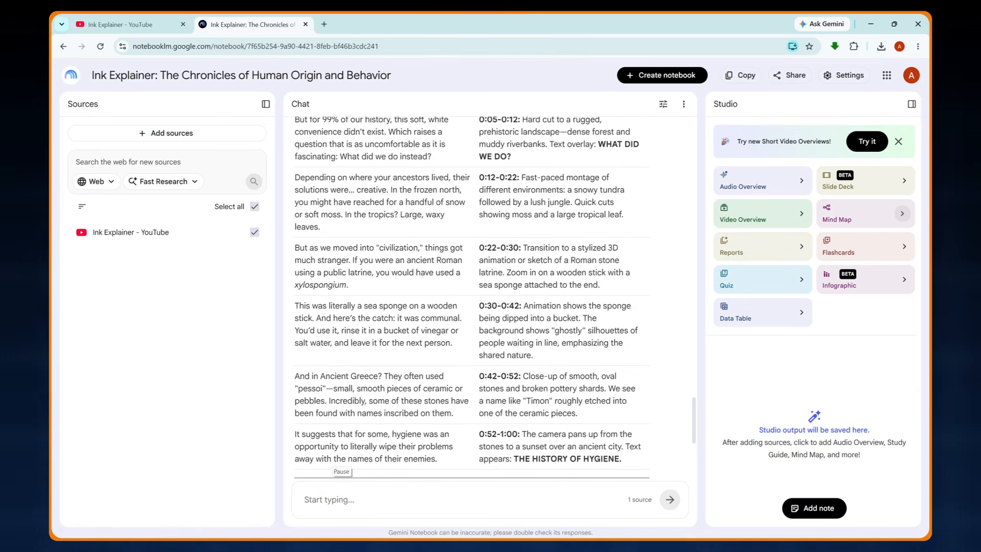
scroll(639, 261, down, 1)
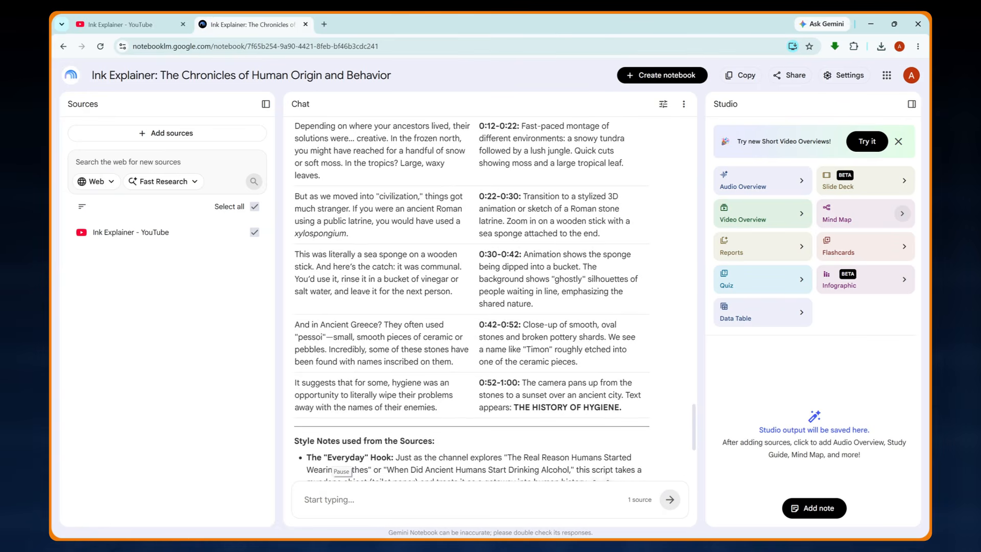
scroll(617, 263, down, 1)
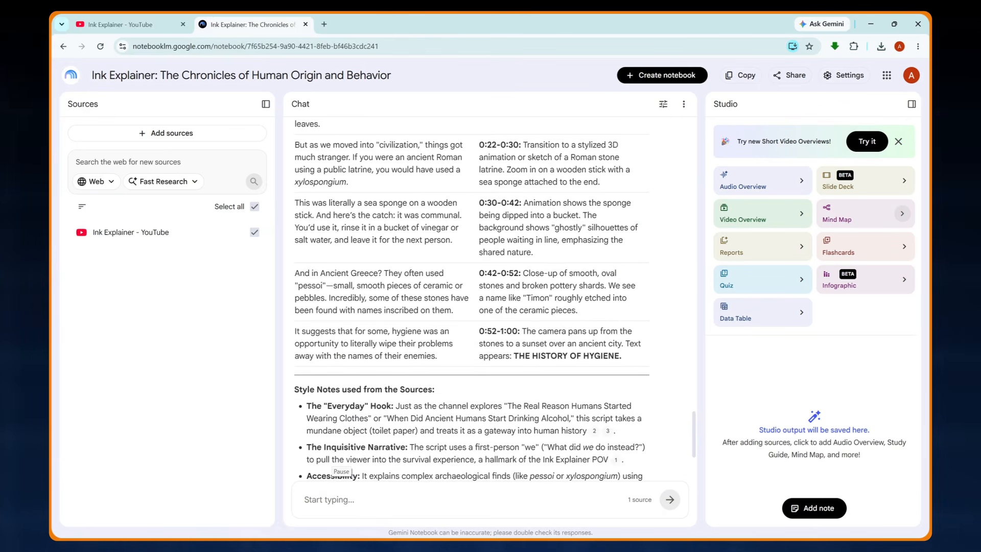
scroll(622, 281, down, 1)
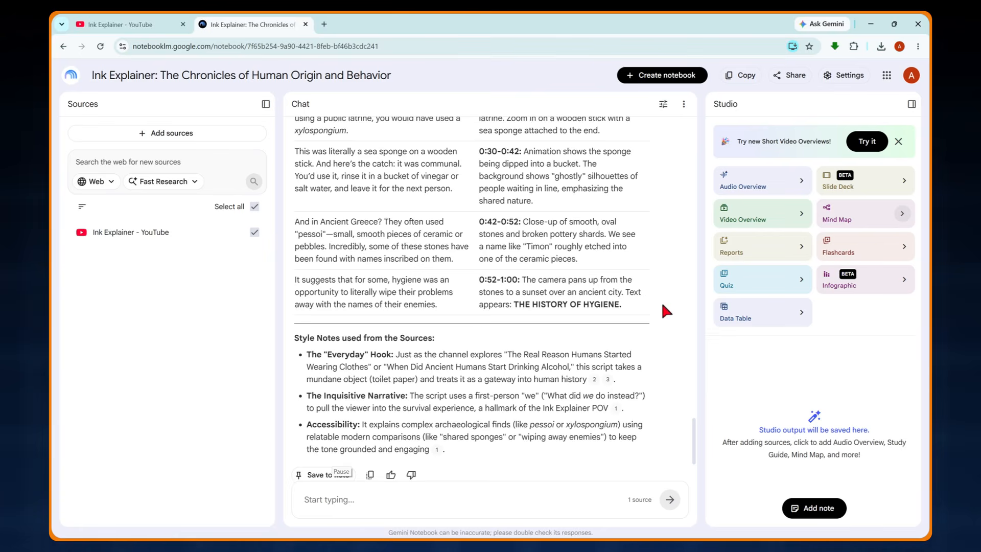
scroll(662, 305, up, 2)
scroll(473, 331, up, 1)
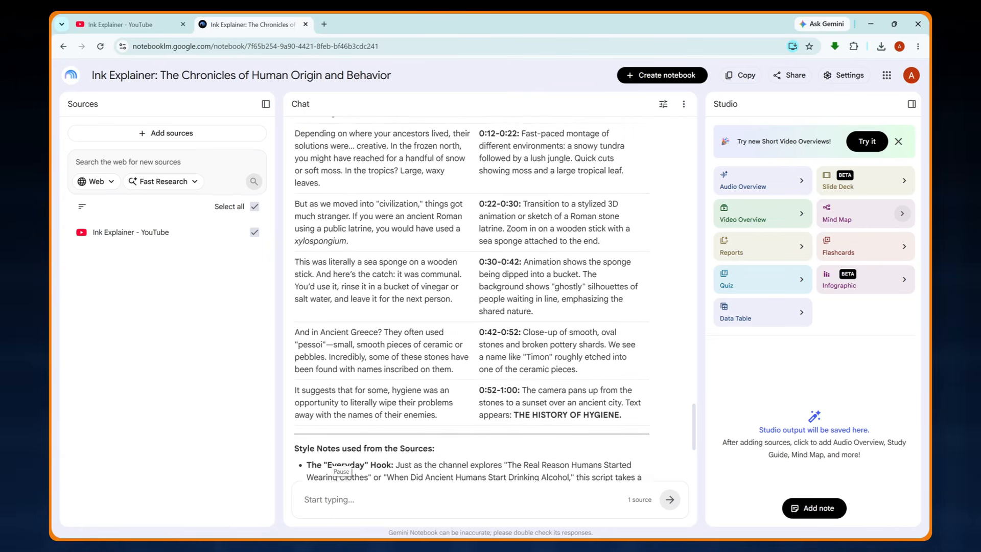
scroll(351, 471, up, 2)
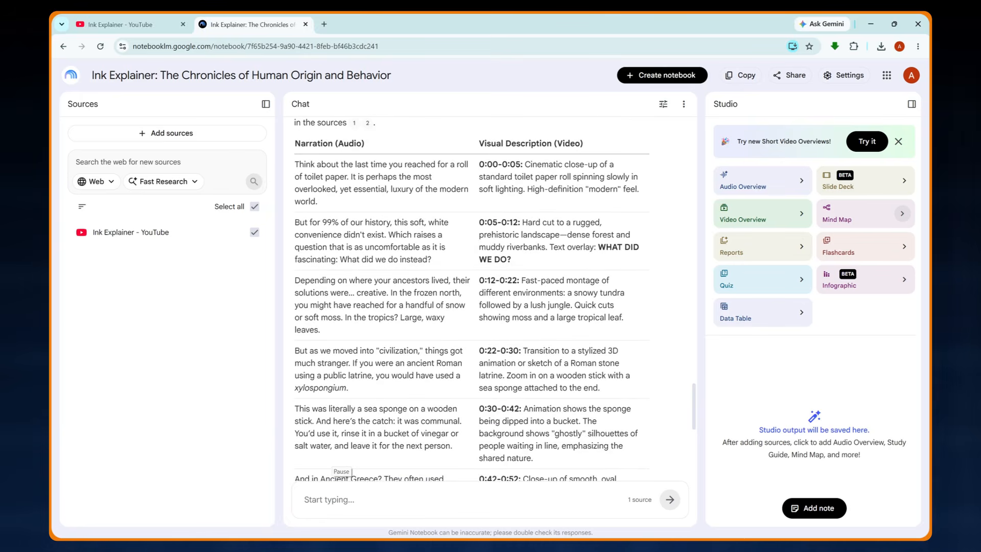
scroll(427, 331, up, 1)
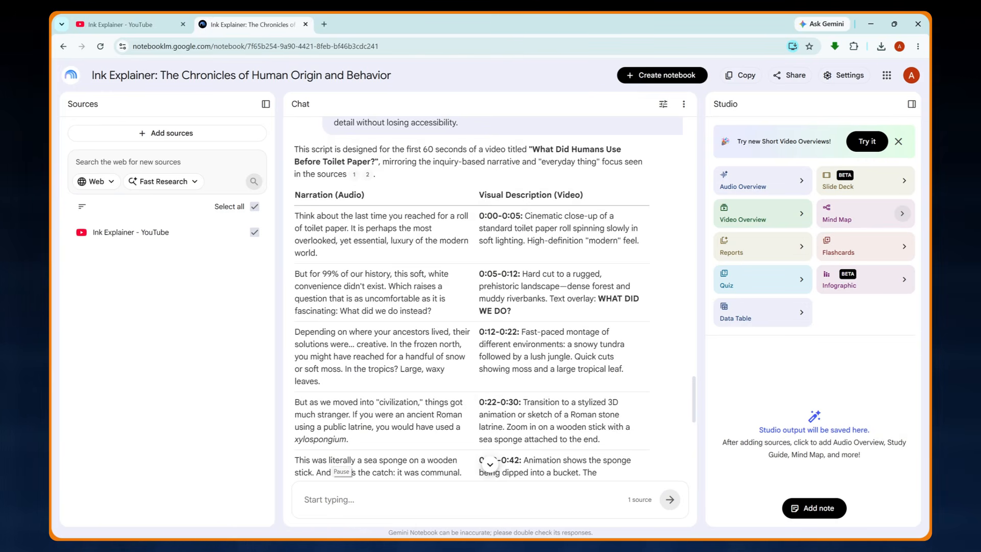
scroll(578, 175, down, 5)
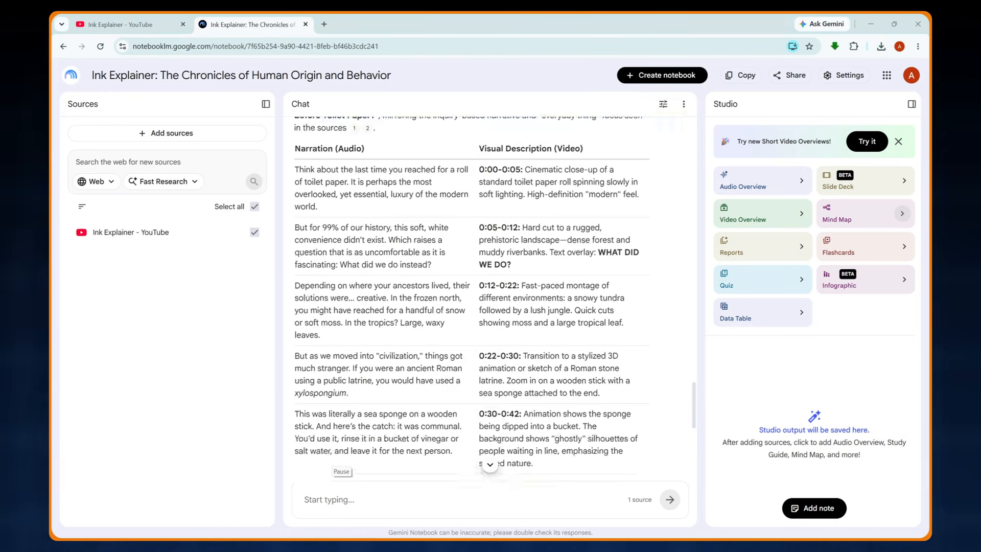
scroll(465, 294, down, 3)
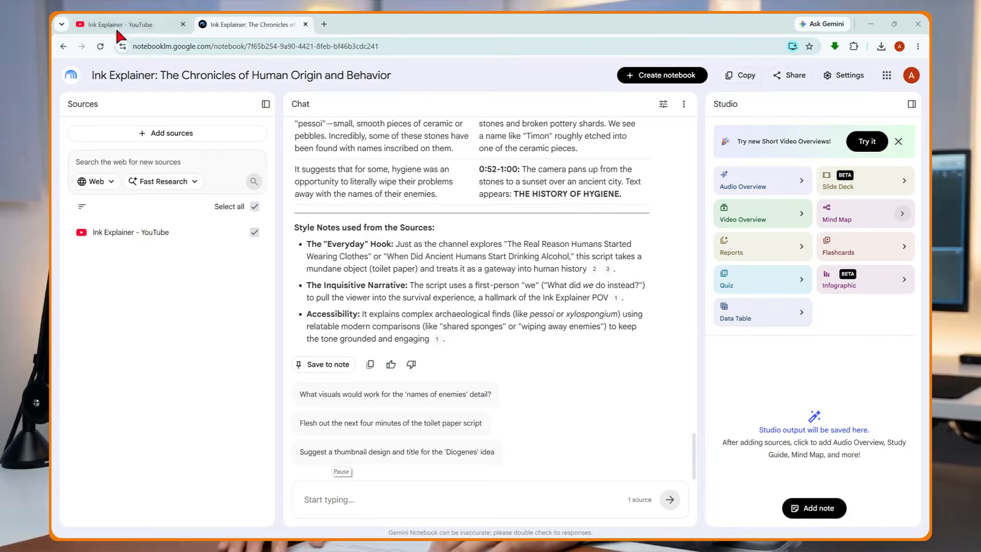
Step: Open the YouTube video "How Did Early Humans Survive Deadly Winters?" and capture a screenshot of the stick figure carrying a suitcase
click(92, 26)
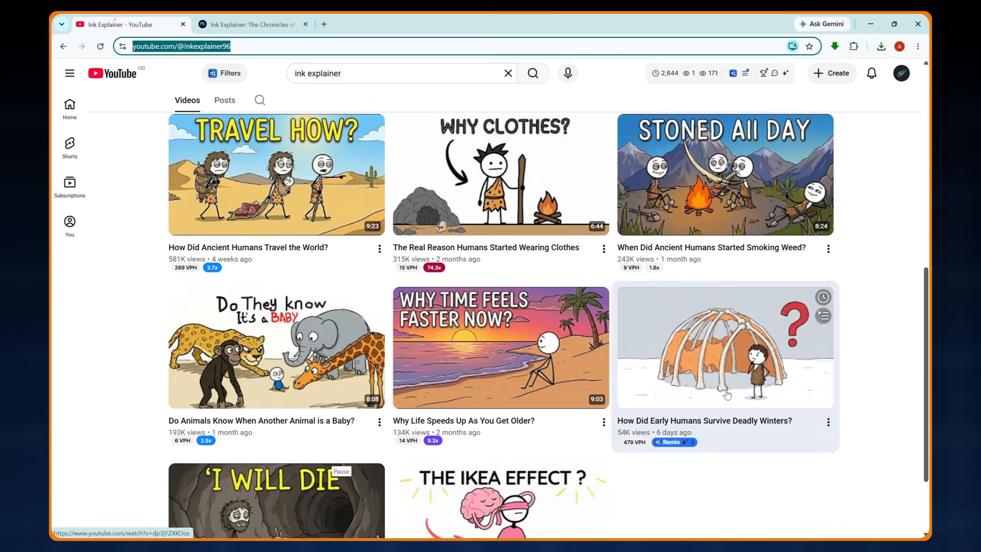
click(696, 352)
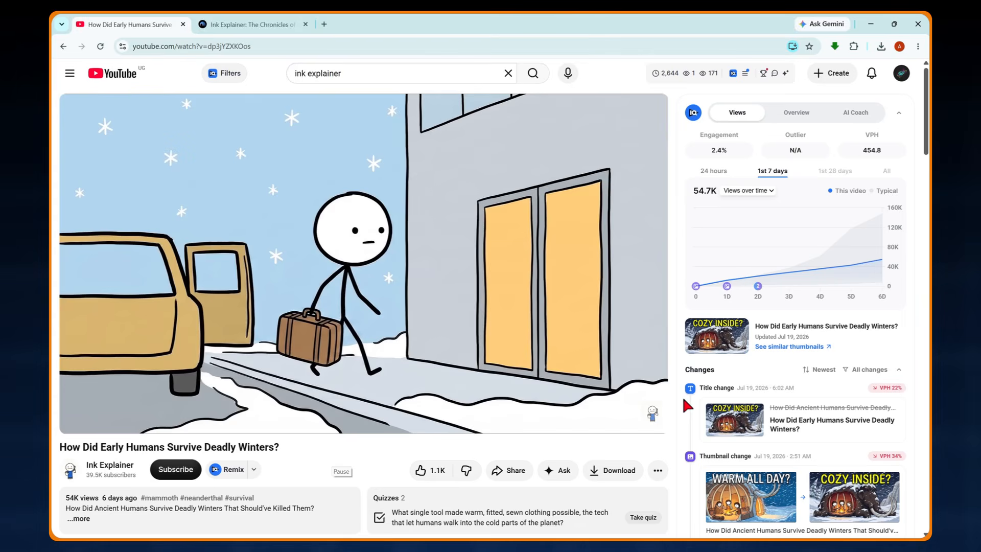
key(shift+super+s)
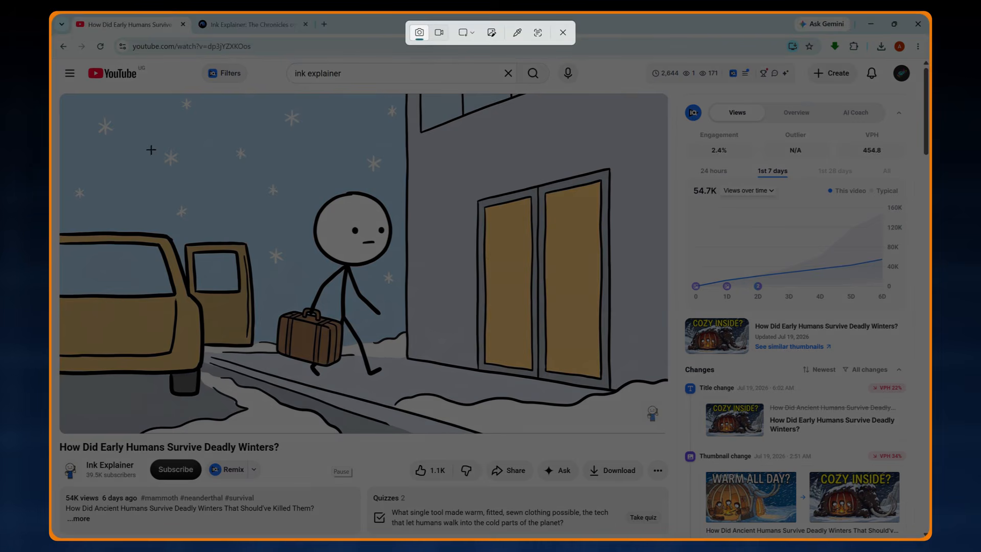
drag(69, 104, 626, 418)
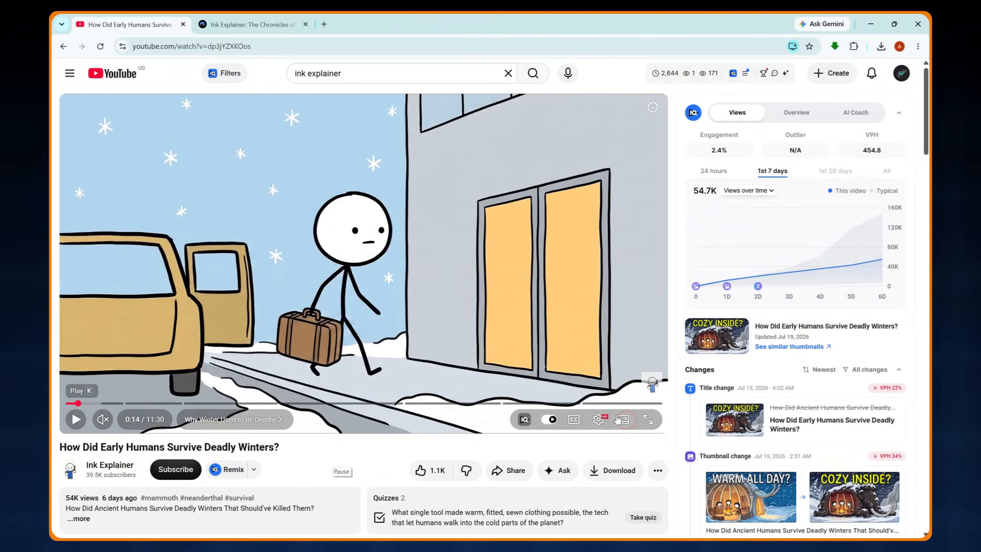
click(264, 24)
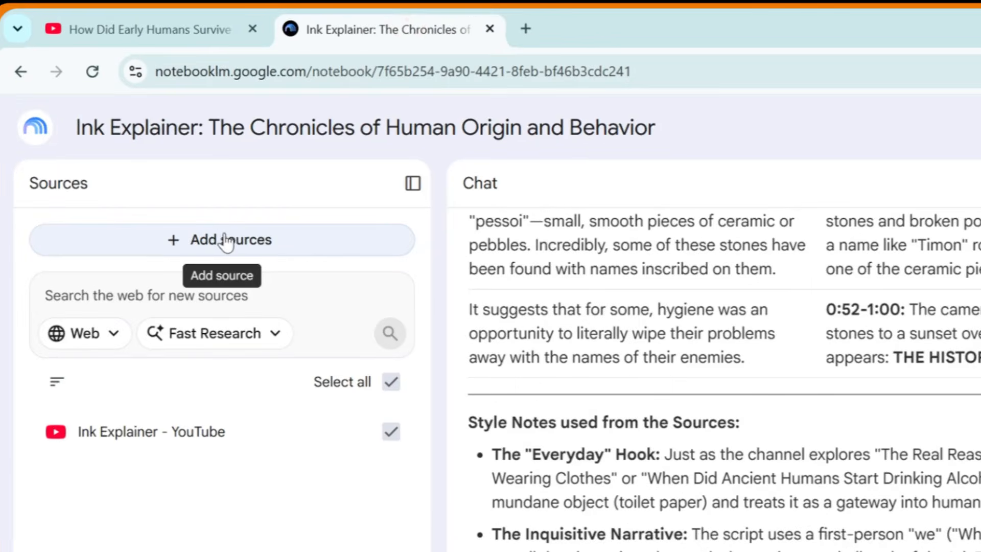
click(167, 133)
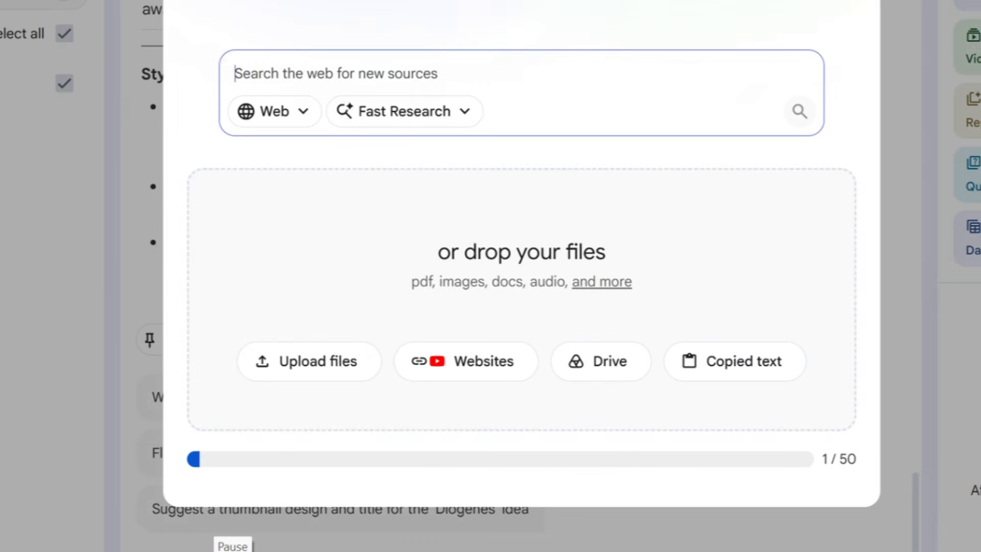
click(330, 359)
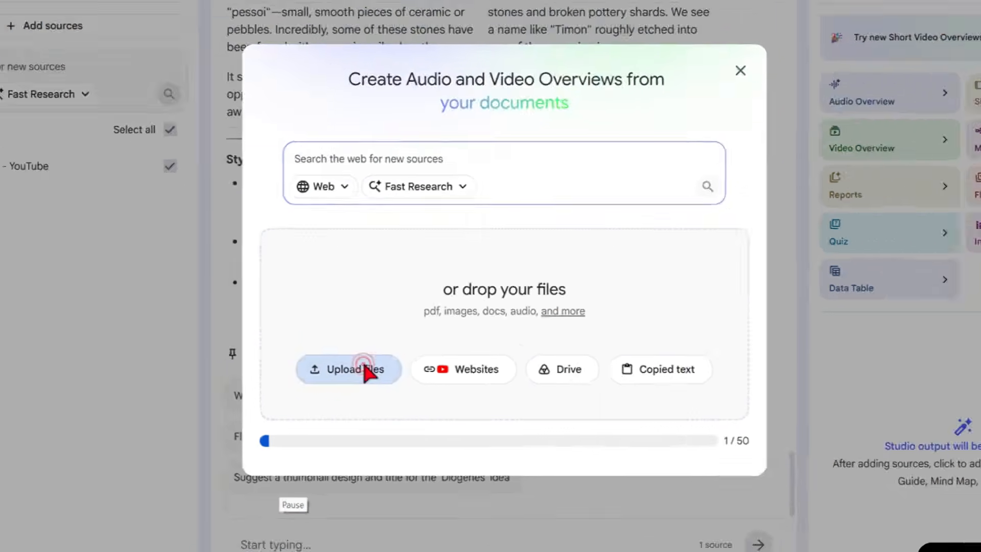
click(822, 358)
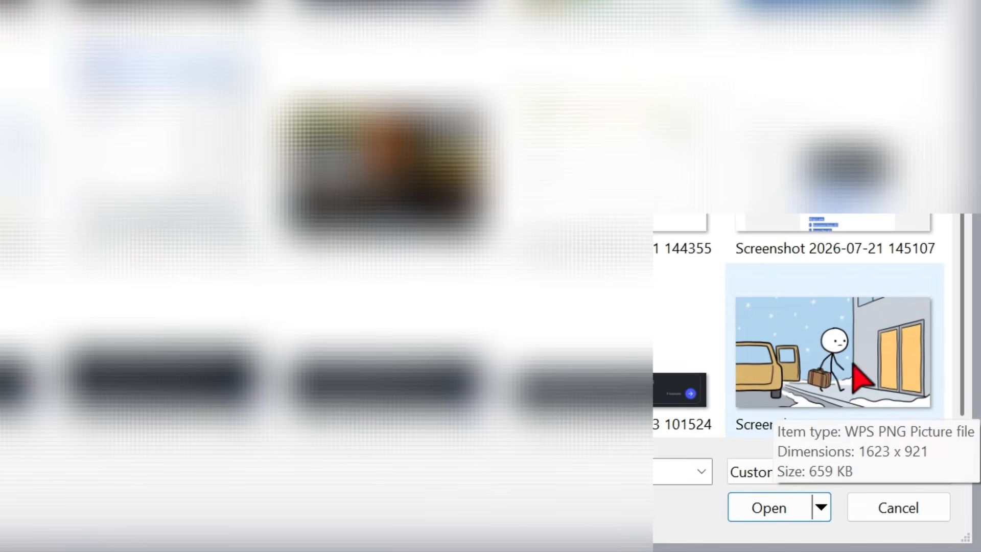
click(833, 352)
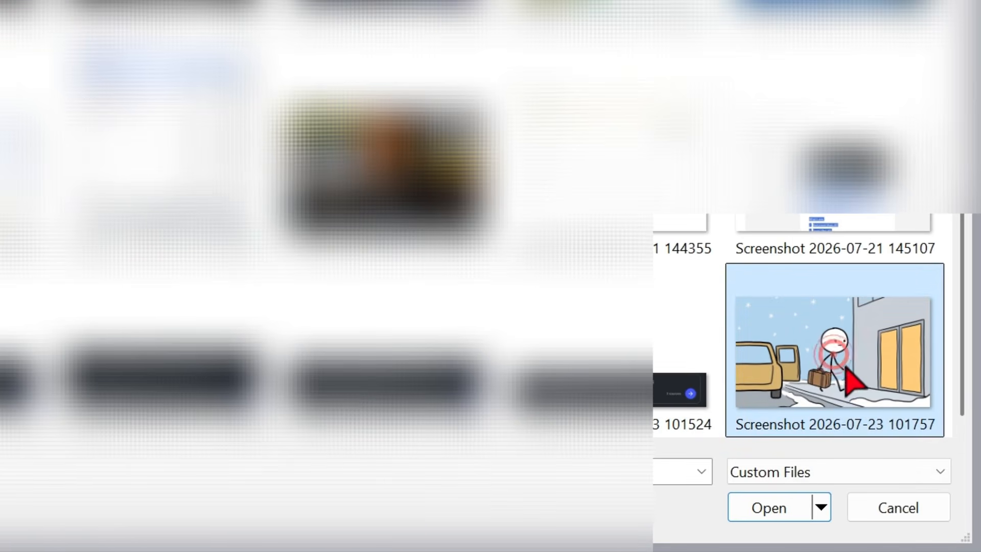
click(786, 508)
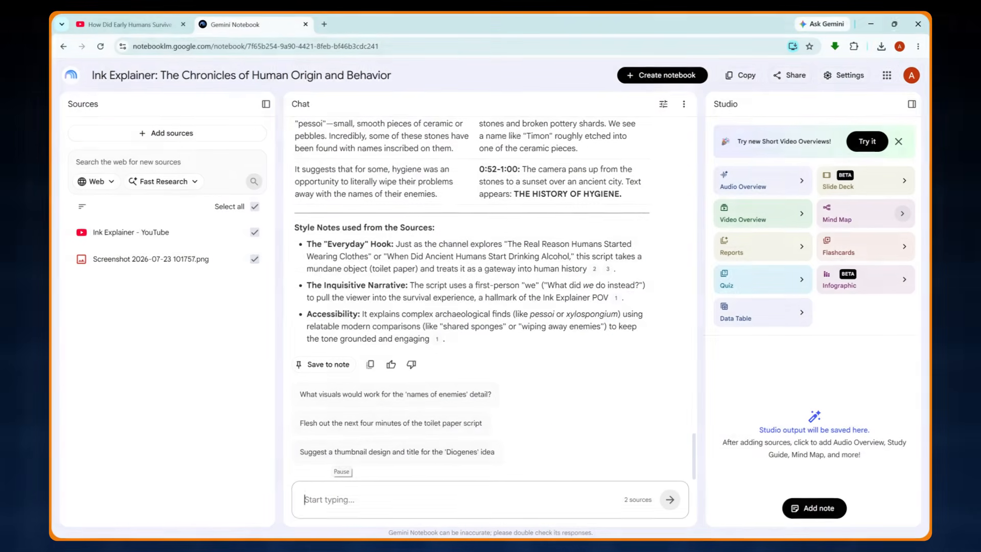
Step: Ask the notebook chat to lock the attached reference image as the fixed visual style for every scene going forward
text(Lock the reference image I attached as a reference style. This will be the fixed visual style for every scene going forward.)
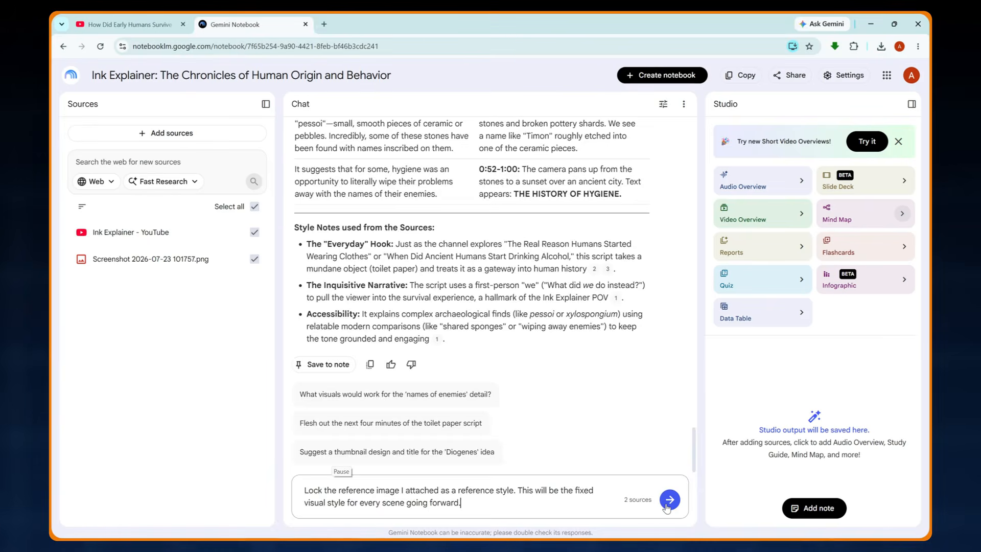
click(745, 453)
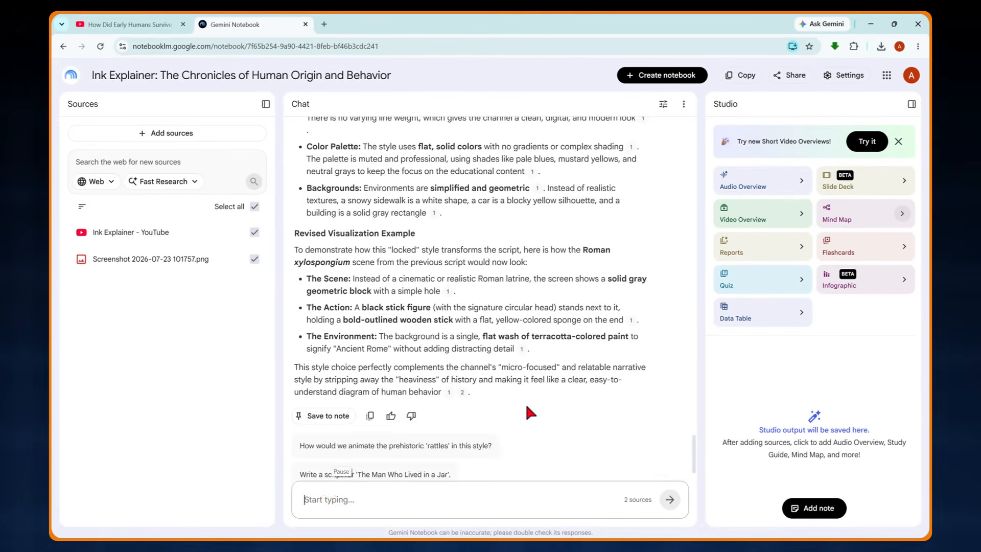
Step: Request 8-second script segments, each with a character reference description, image prompt and video prompt, keeping the character locked and consistent across scenes
text(Break the full script into 8-second segments. For each segment, give me three things in this exact order: a character reference description, an image prompt, and a video prompt. For each scene, give me 2 prompts; Image prompt with character locked in and a motion prompt. Keep the character reference description locked and consistent across every segment so the character looks identical from scene to scene.)
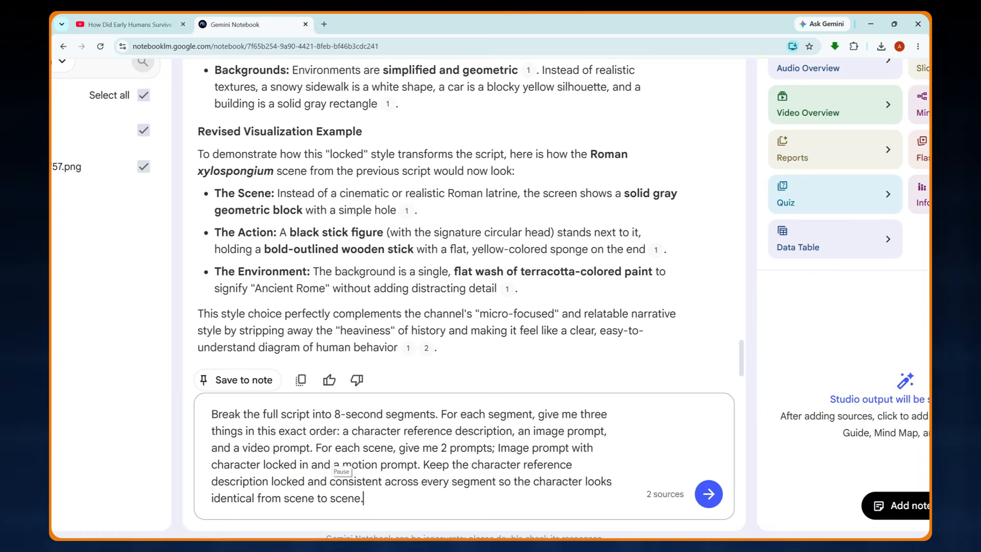
click(714, 496)
key(ctrl+minus)
key(ctrl+minus)
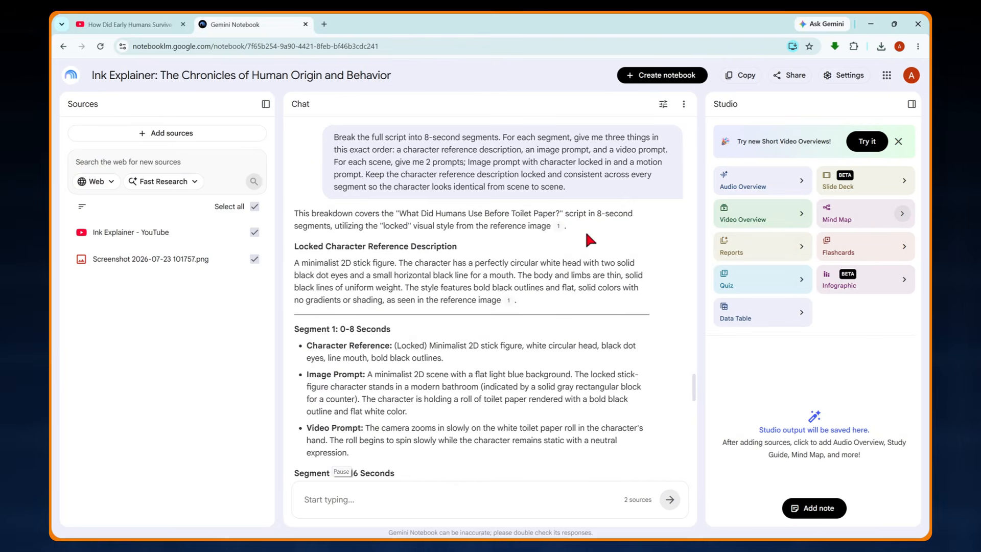
Step: Review the 8-second segment breakdown, reading the locked character reference and the image and video prompts of each segment
scroll(584, 230, down, 1)
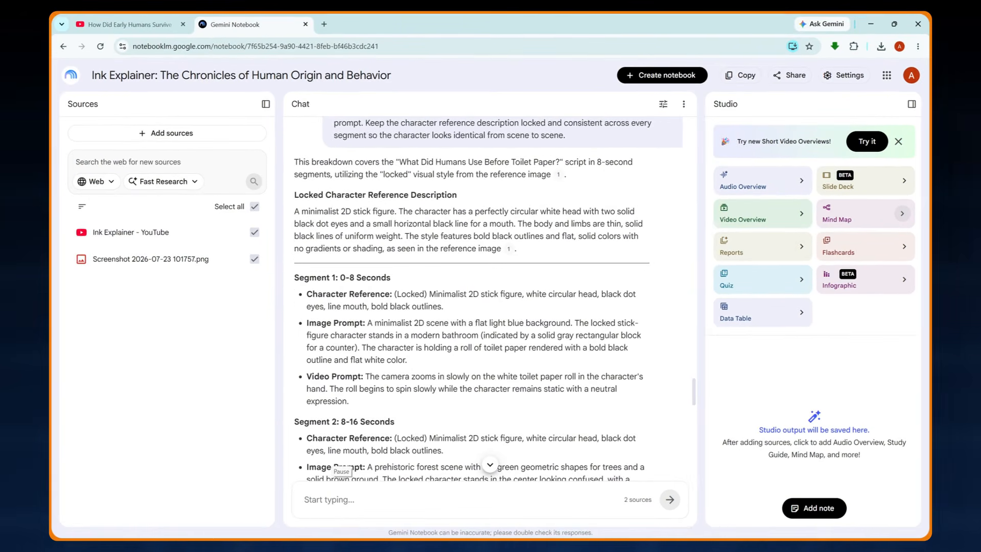
scroll(489, 298, up, 1)
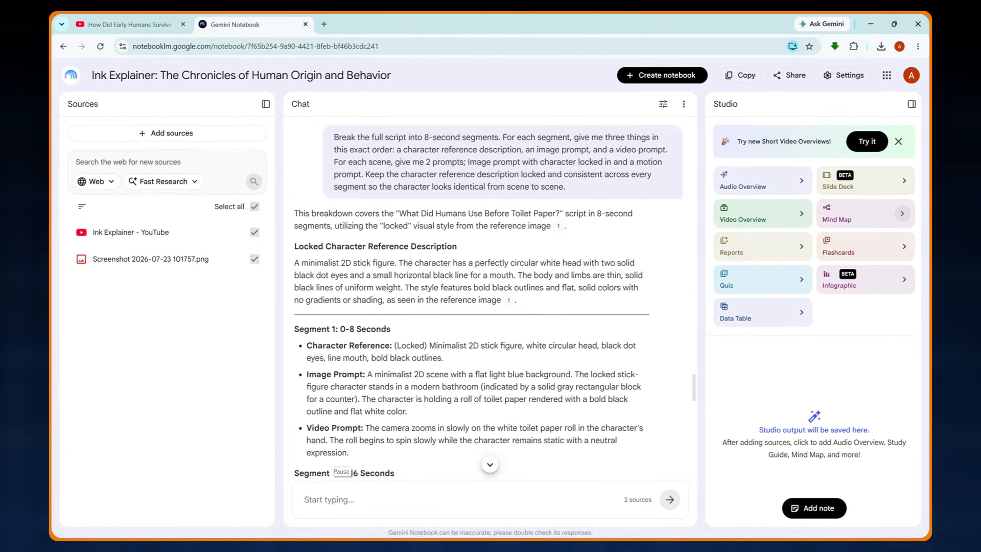
scroll(490, 299, down, 1)
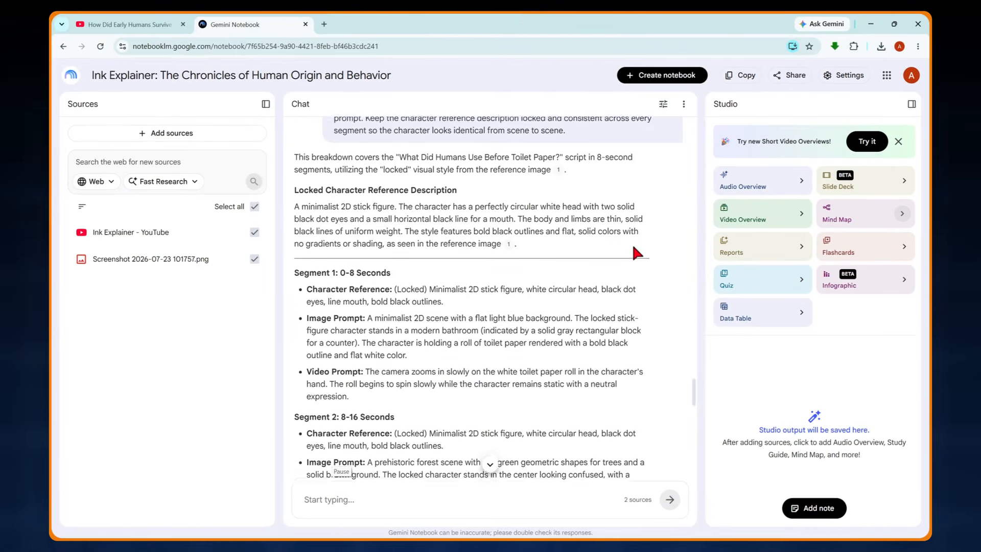
scroll(639, 250, down, 1)
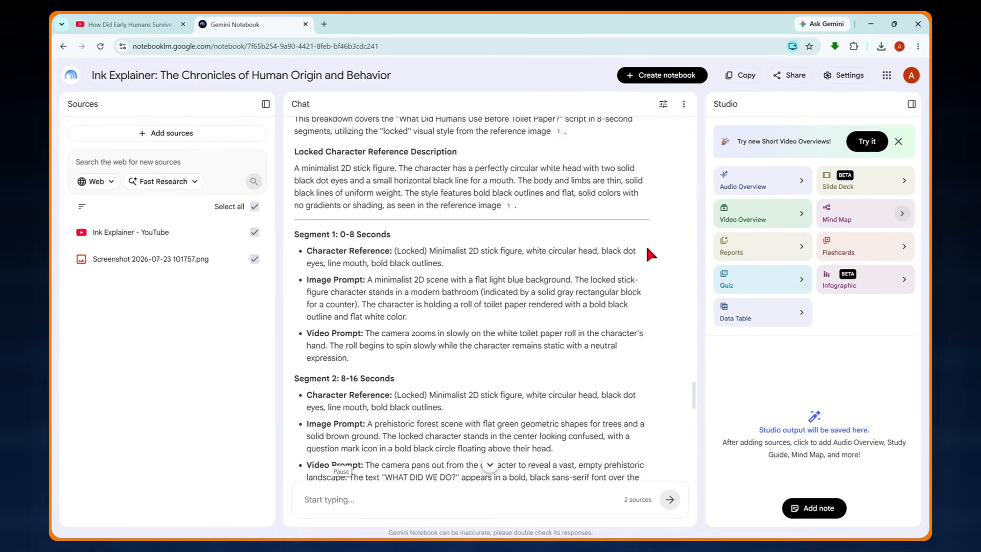
scroll(646, 244, down, 1)
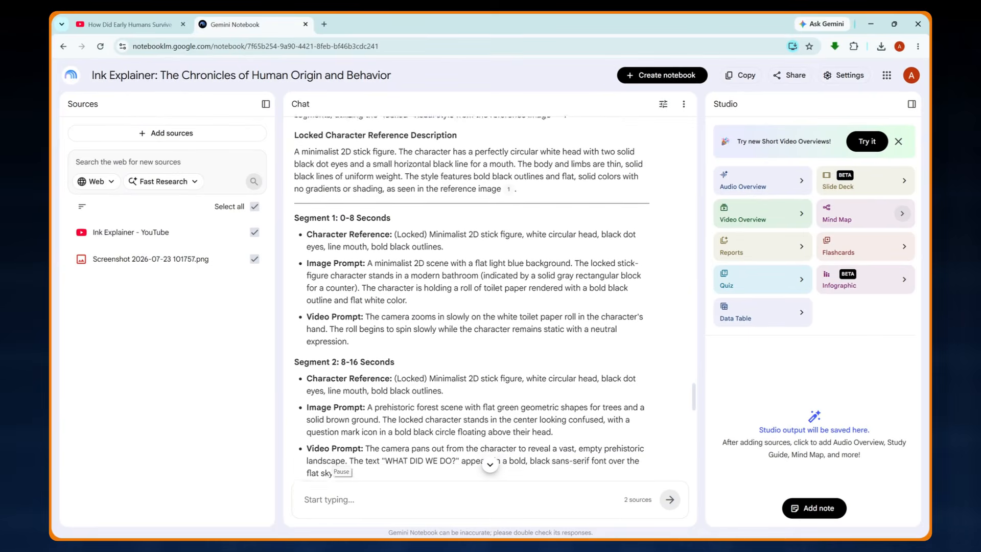
scroll(488, 253, down, 3)
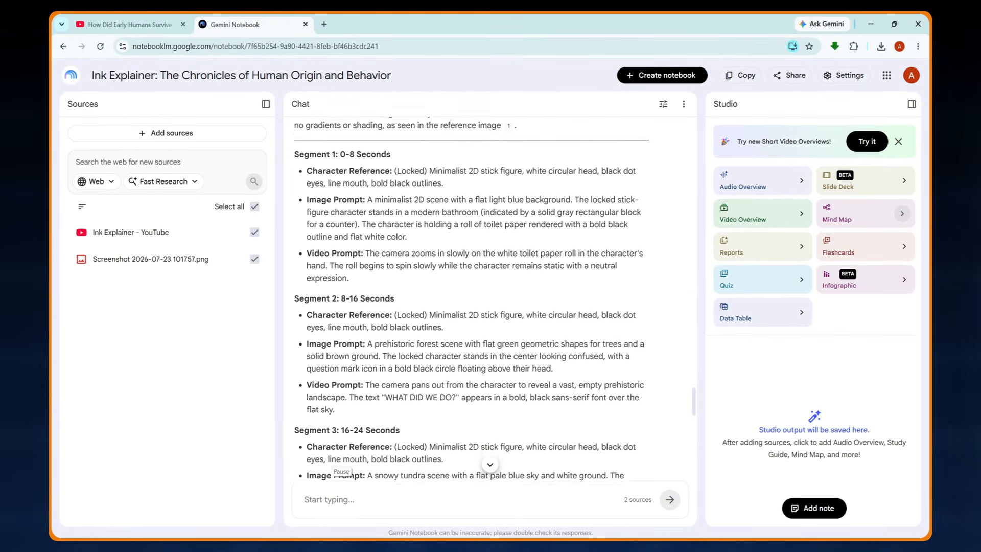
scroll(556, 222, down, 1)
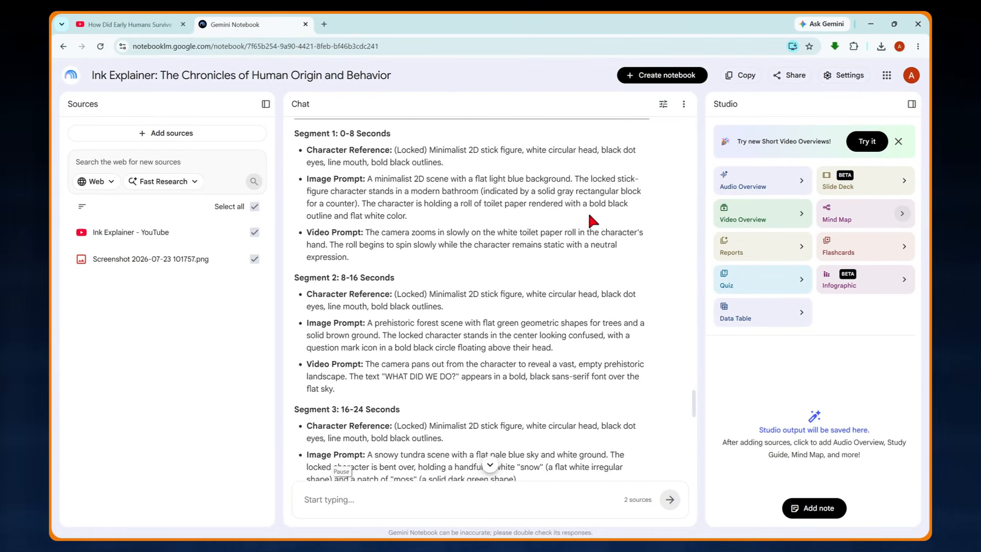
scroll(603, 214, down, 1)
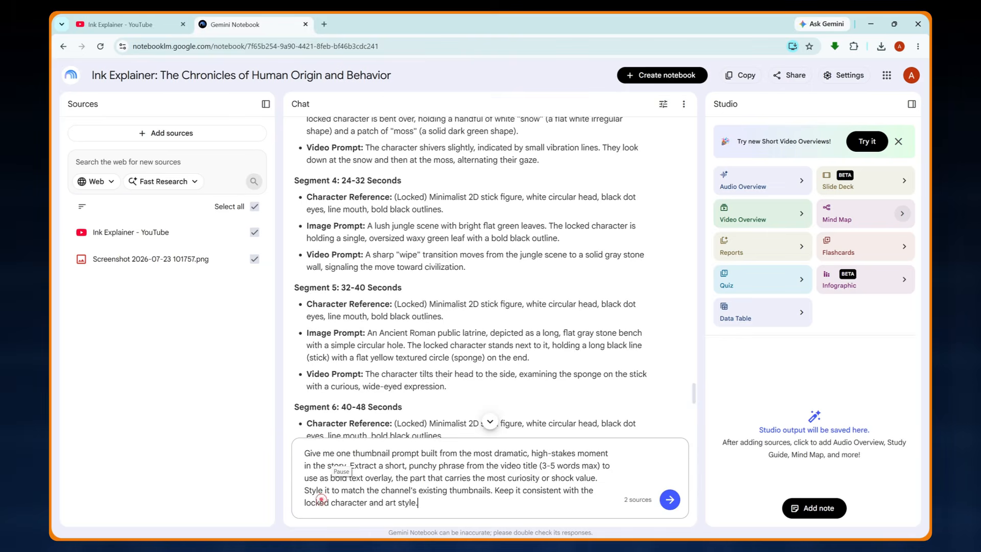
Step: Ask the chat for one thumbnail prompt from the story's most dramatic moment, with a 3-5 word text overlay and the locked character and style
scroll(561, 490, up, 5)
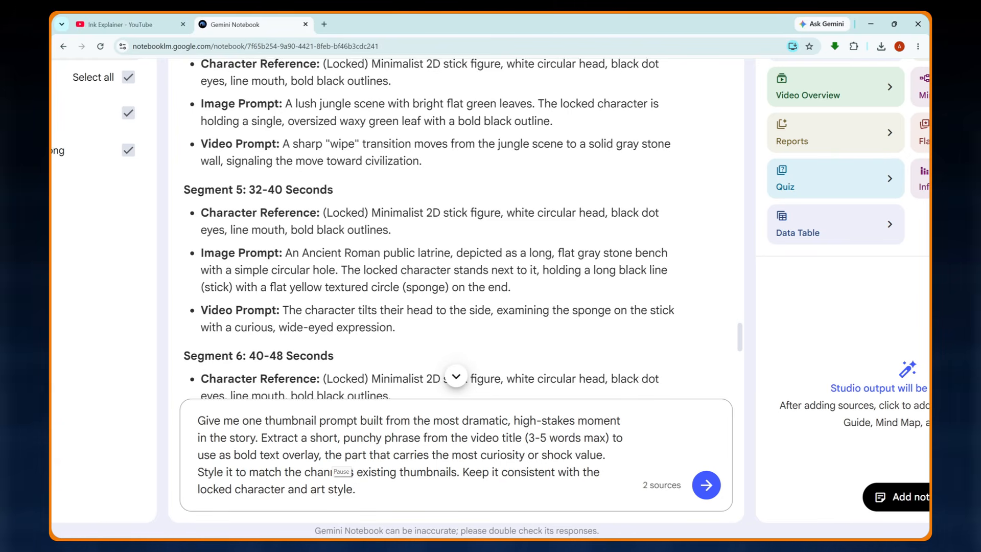
click(707, 486)
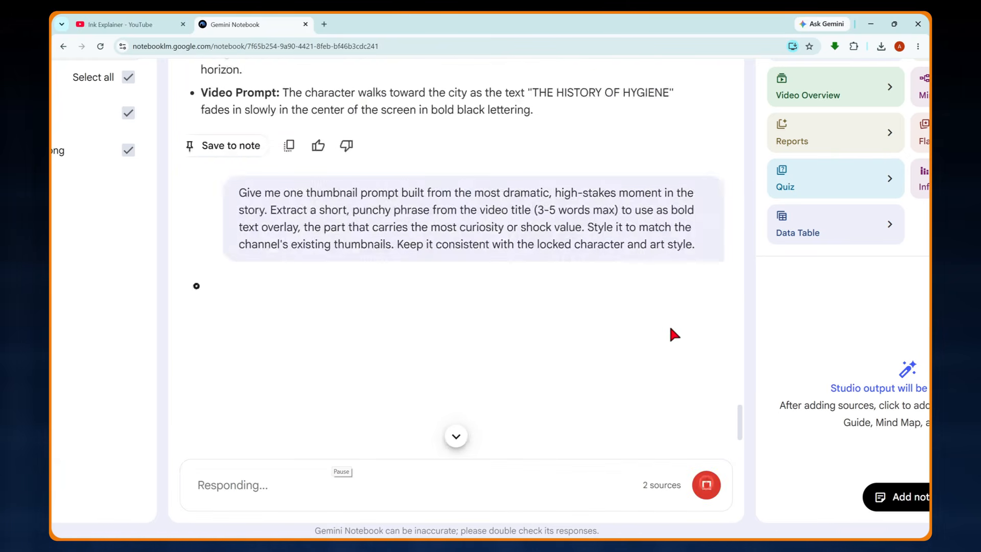
key(ctrl+0)
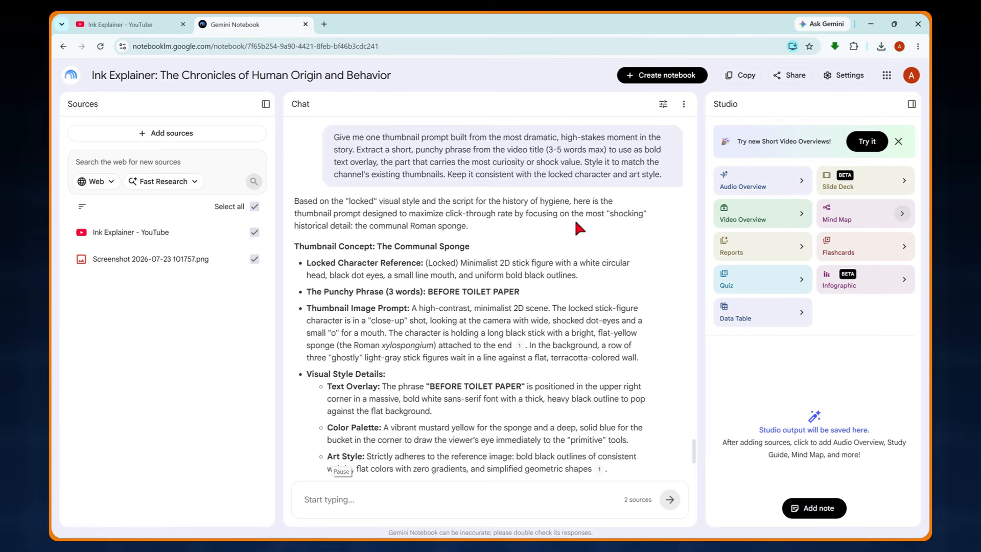
scroll(649, 245, down, 2)
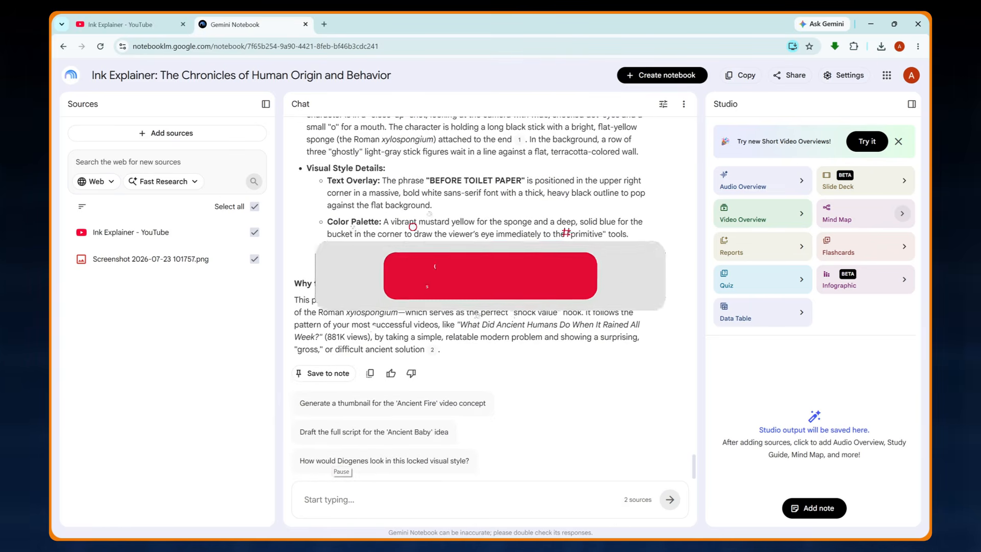
scroll(489, 286, up, 1)
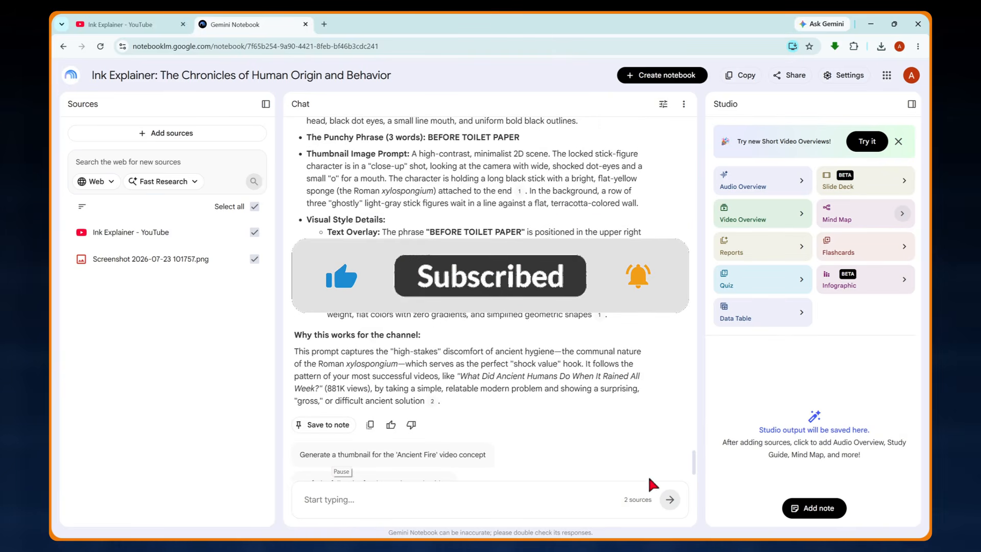
drag(691, 463, 675, 306)
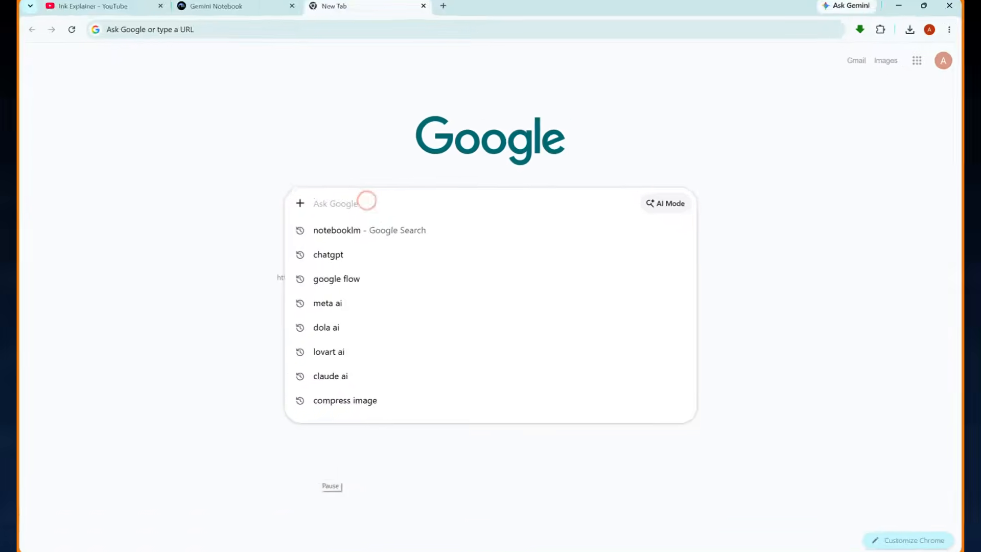
Step: Search Google for "google flow", open the Google Flow site and create a new project
text(google flow)
key(Return)
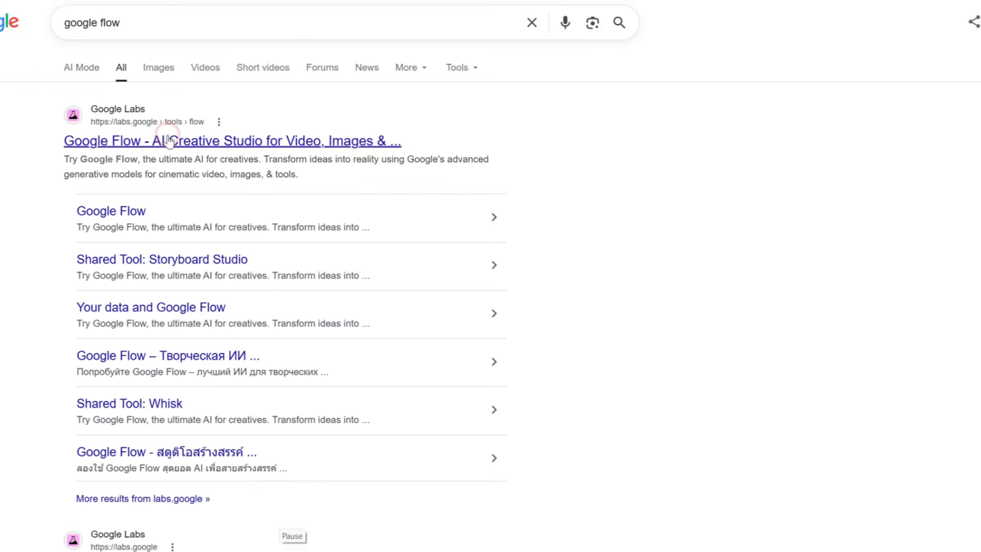
click(171, 139)
click(494, 304)
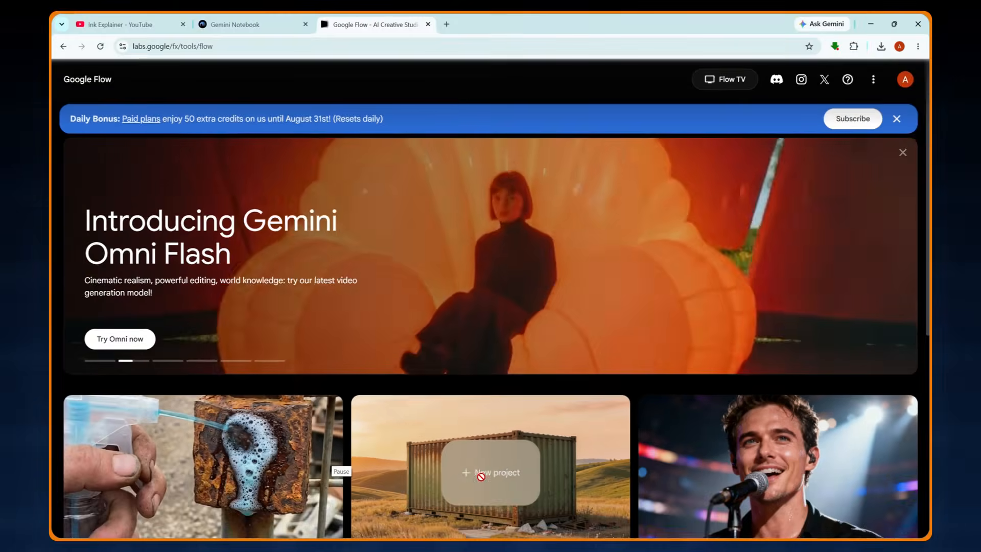
click(481, 474)
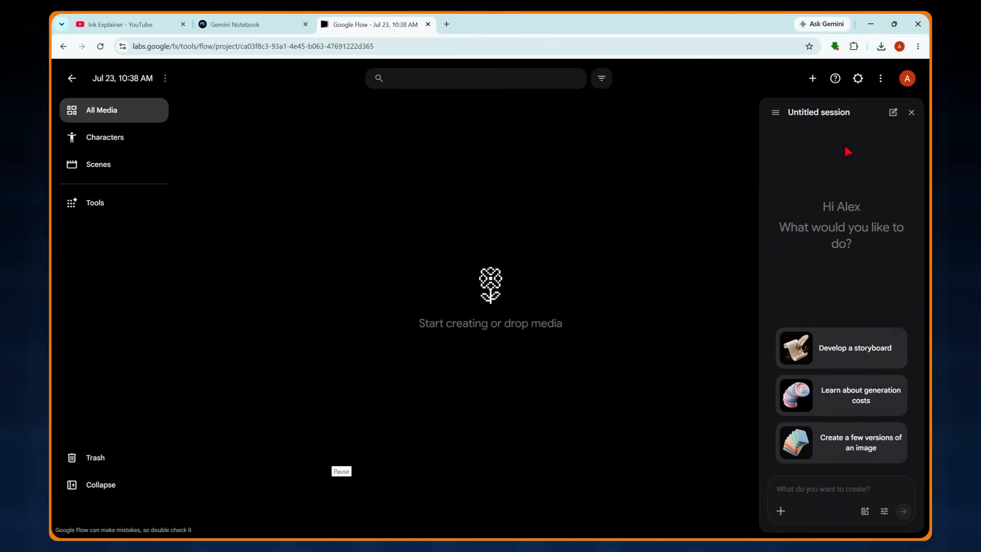
Step: Close the agent session, turn off Agent mode and set the image generation model to Nano Banana Pro
click(910, 114)
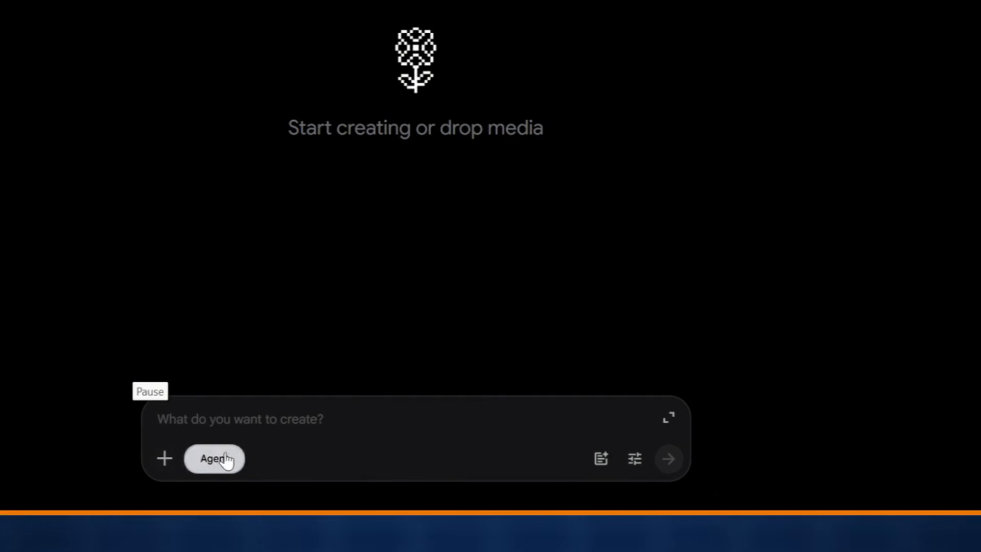
click(218, 460)
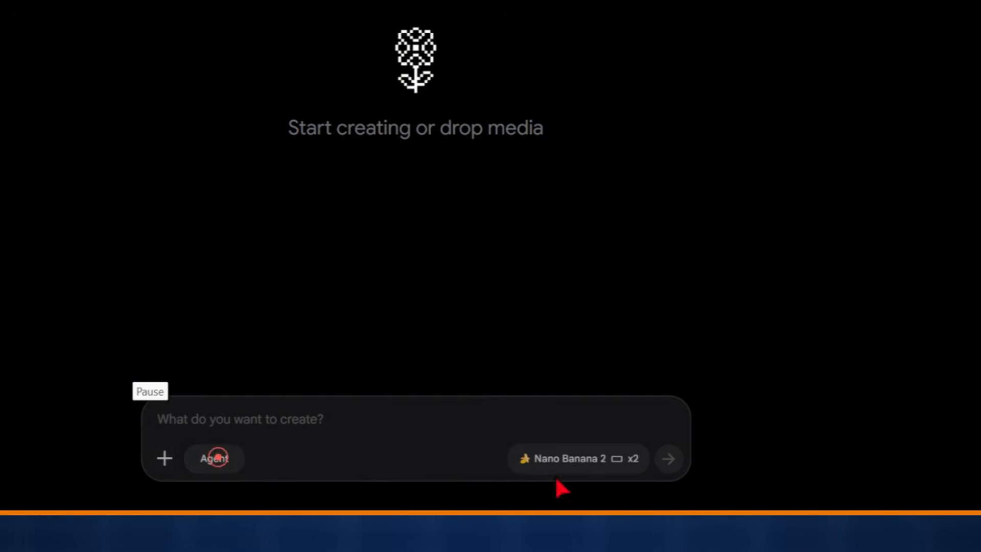
click(562, 459)
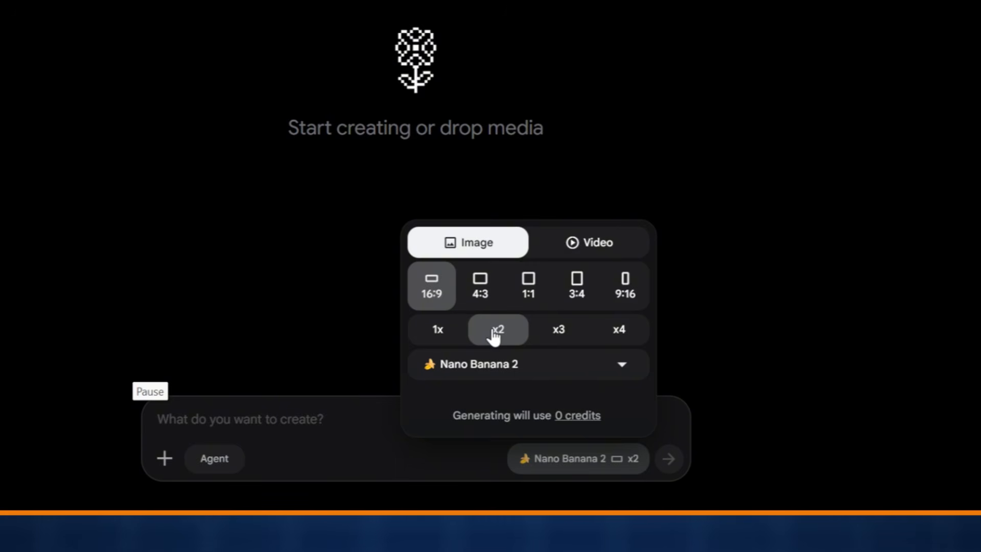
click(518, 366)
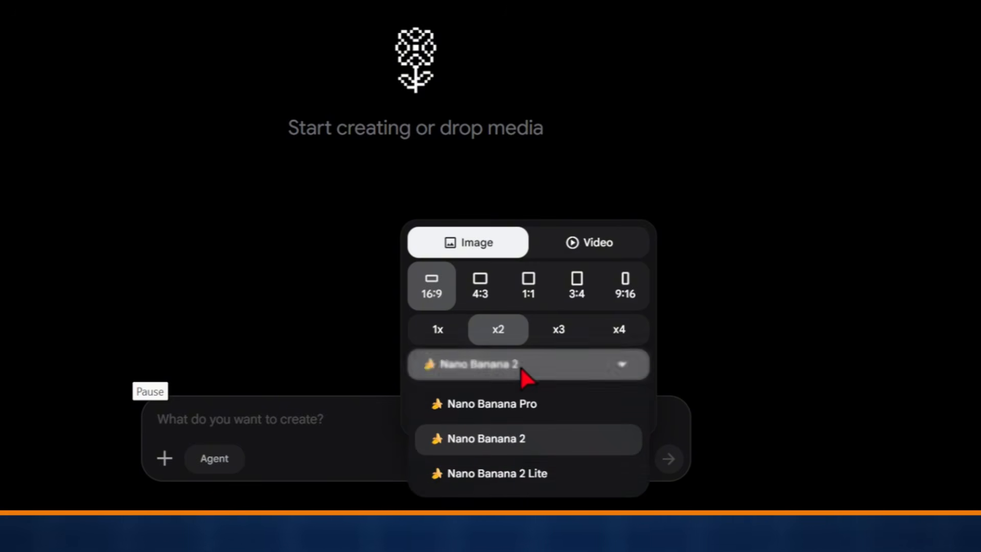
click(523, 411)
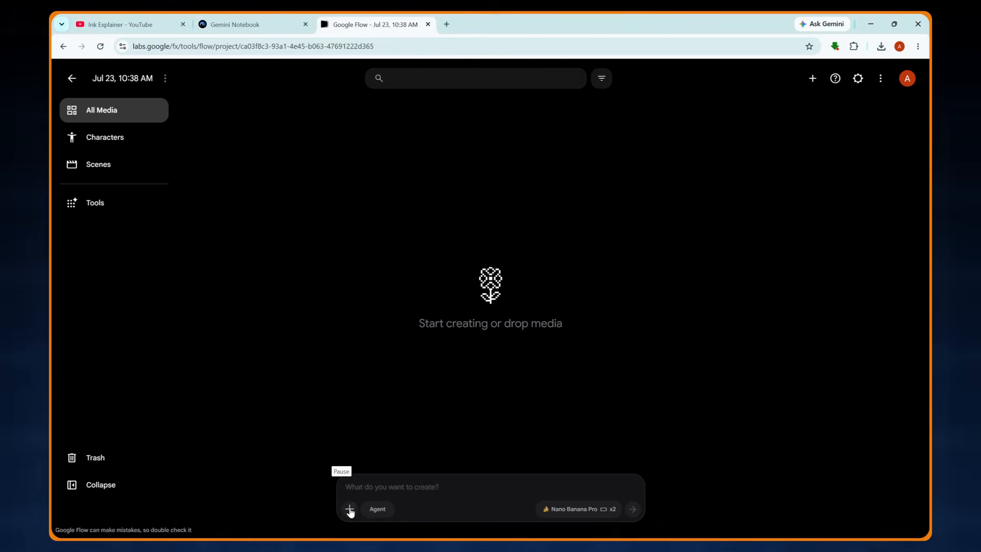
click(349, 510)
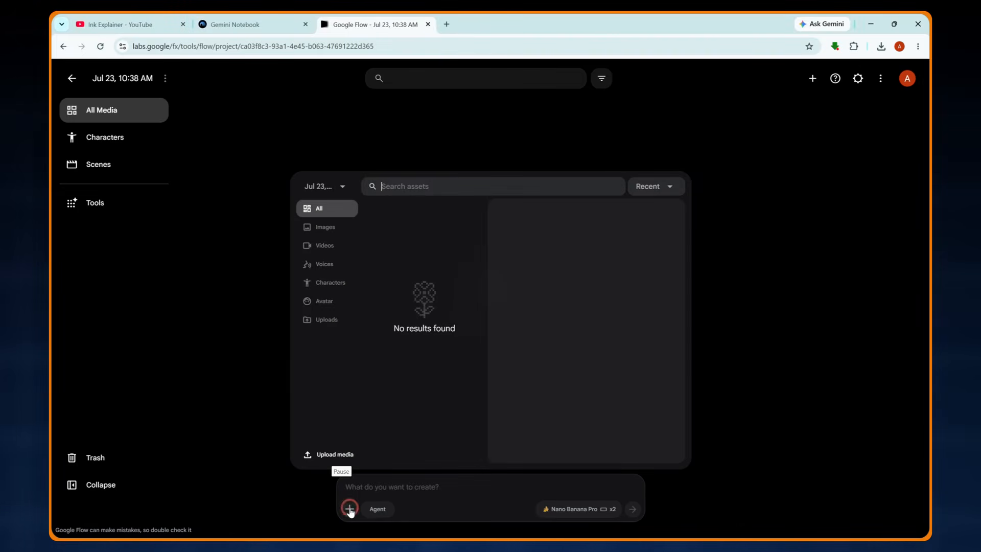
click(340, 454)
click(198, 149)
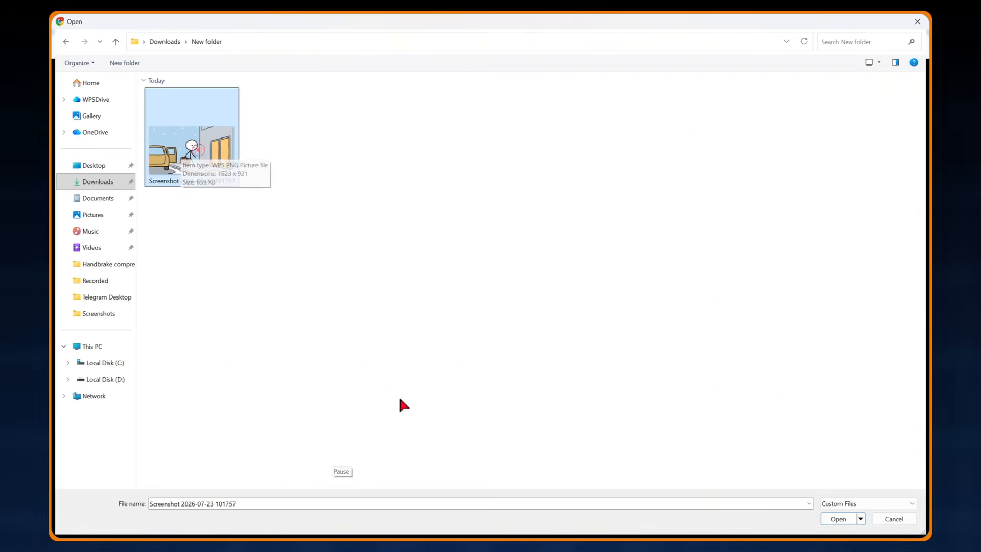
click(837, 519)
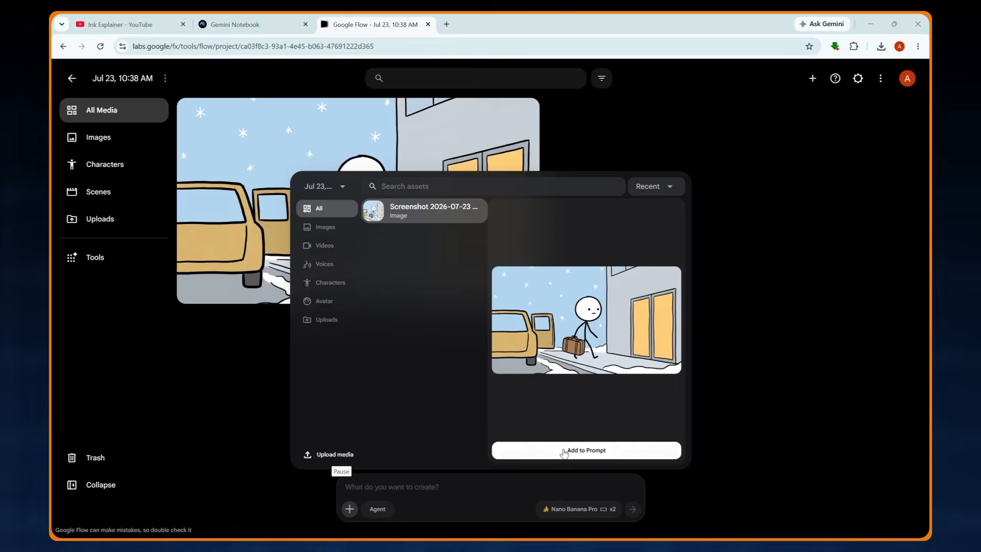
click(586, 451)
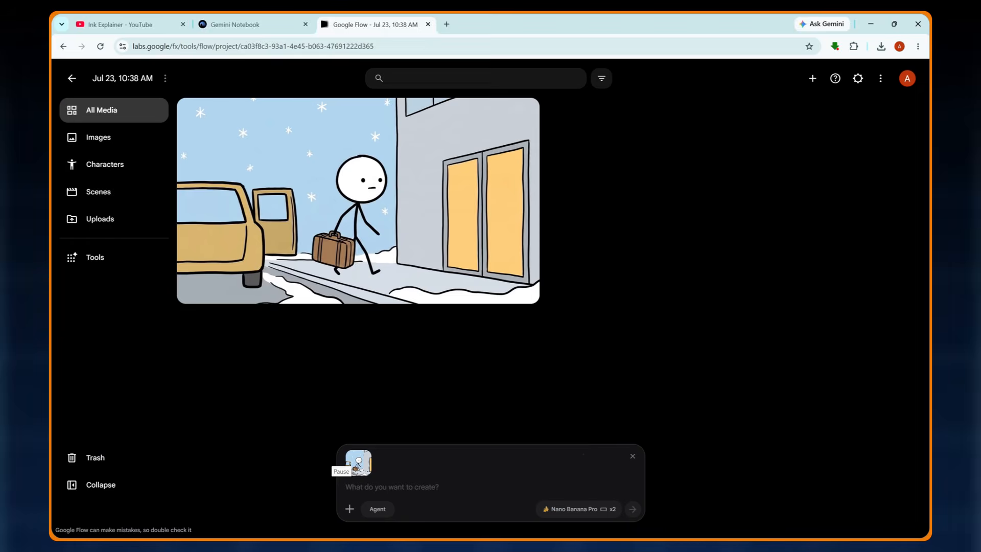
Step: Copy Segment 1's character reference and image prompt from Gemini Notebook into the Google Flow prompt and generate the images
click(267, 21)
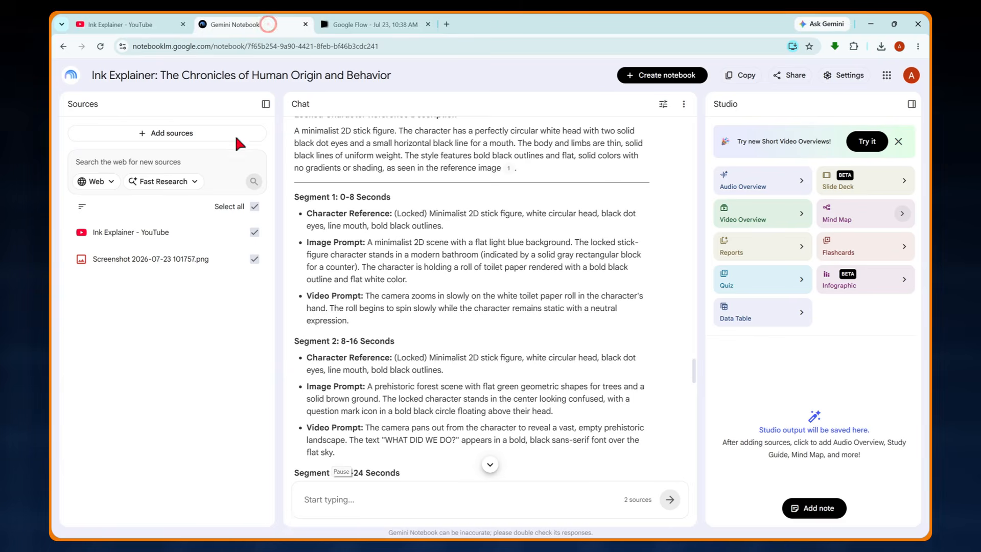
drag(429, 213, 514, 289)
right_click(506, 260)
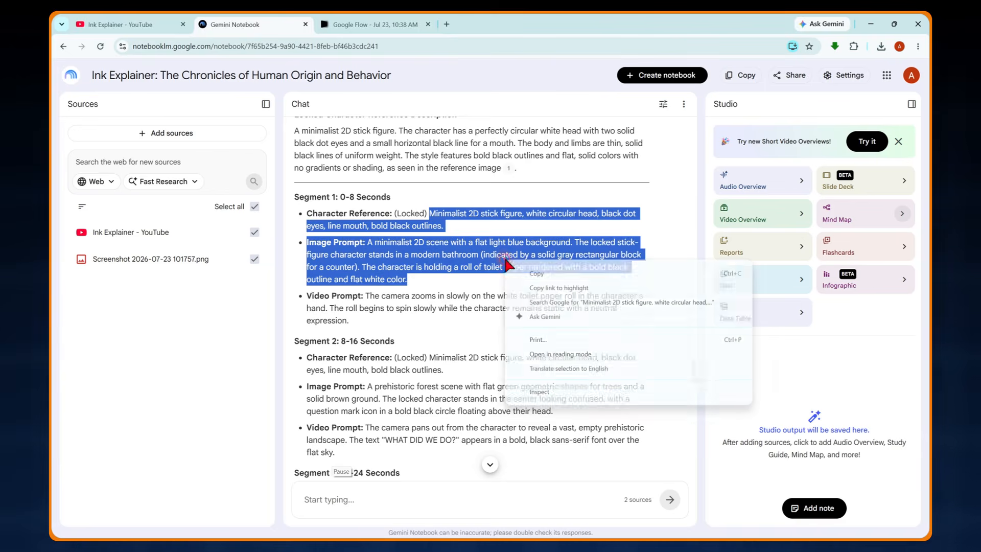
click(539, 272)
key(ctrl+Tab)
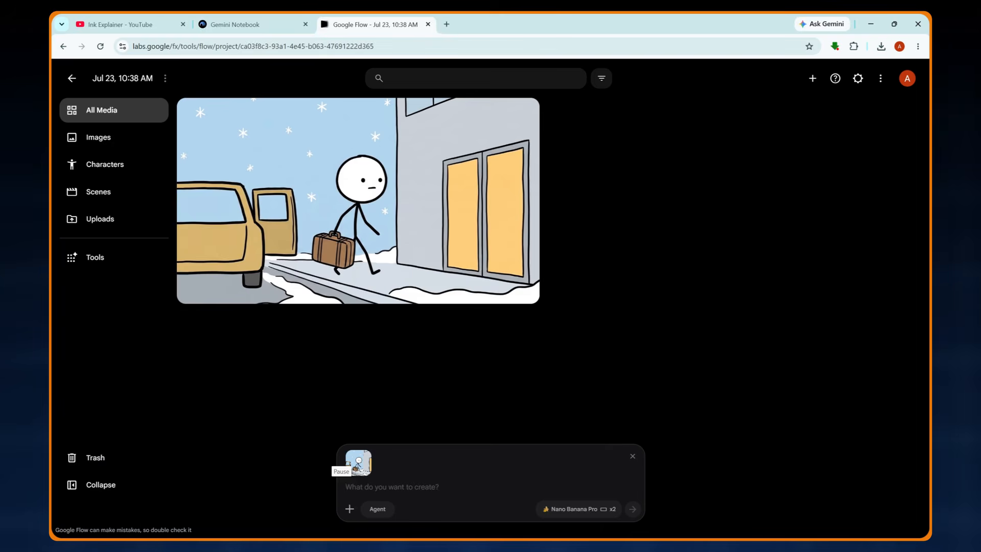
key(ctrl+v)
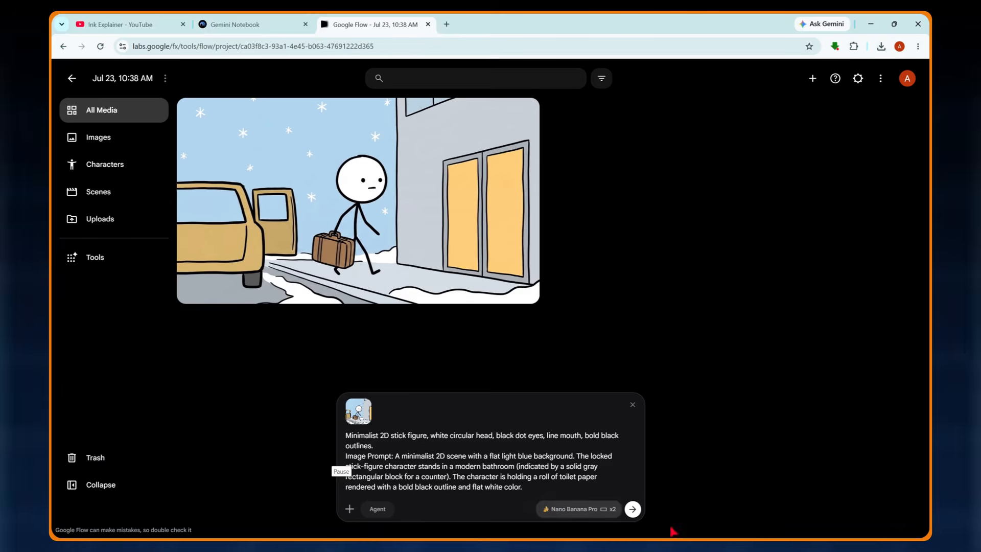
click(632, 510)
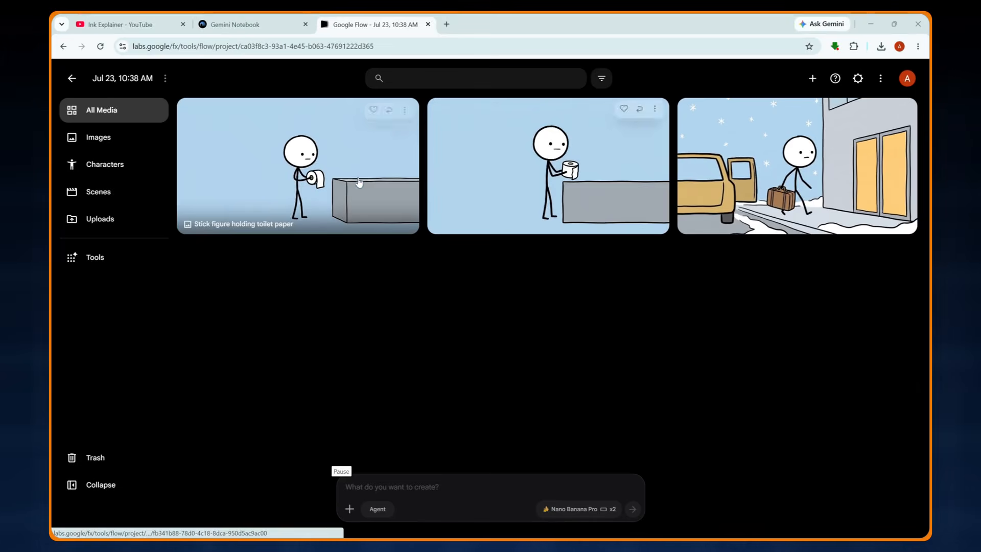
Step: Inspect the generated image of the stick figure beside the separate gray block, and move the other generated version to trash
click(353, 156)
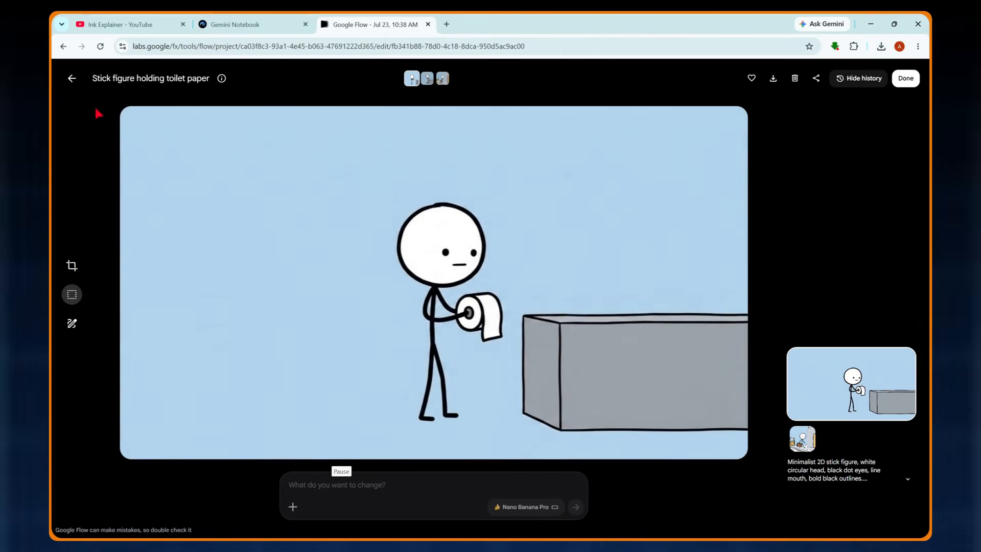
click(73, 80)
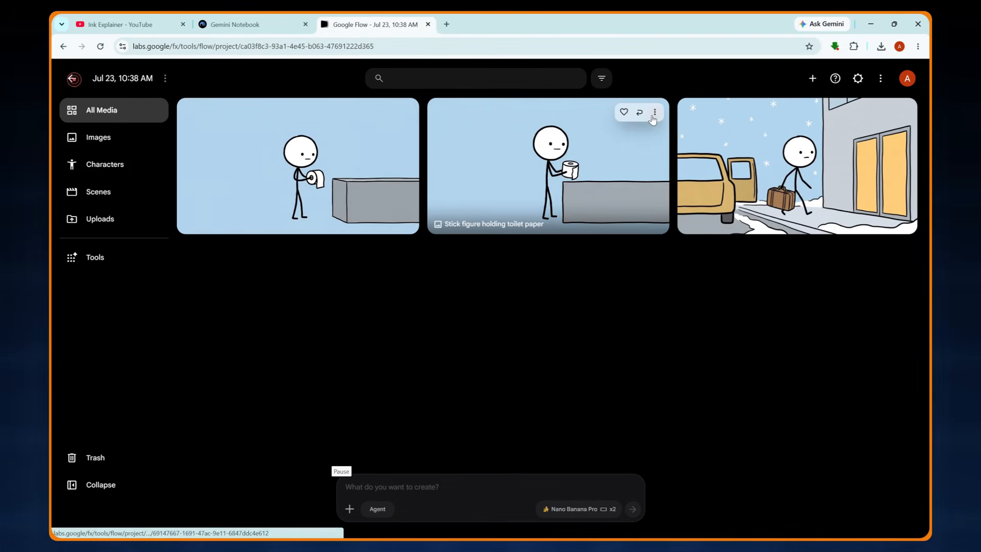
click(653, 114)
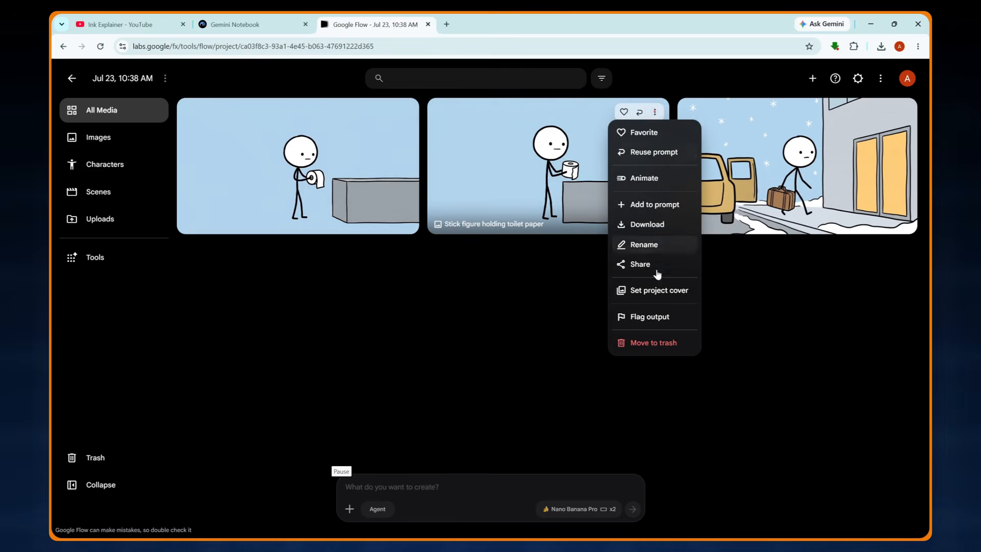
click(658, 341)
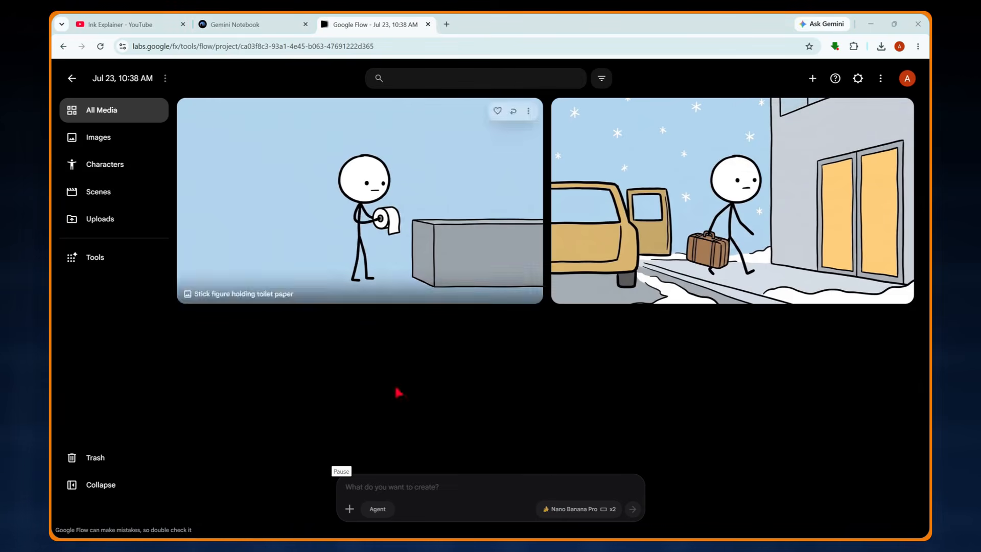
Step: Add the reference screenshot to the prompt, copy in Segment 2's character reference and image prompt from Gemini Notebook, and generate the images in Google Flow
click(350, 510)
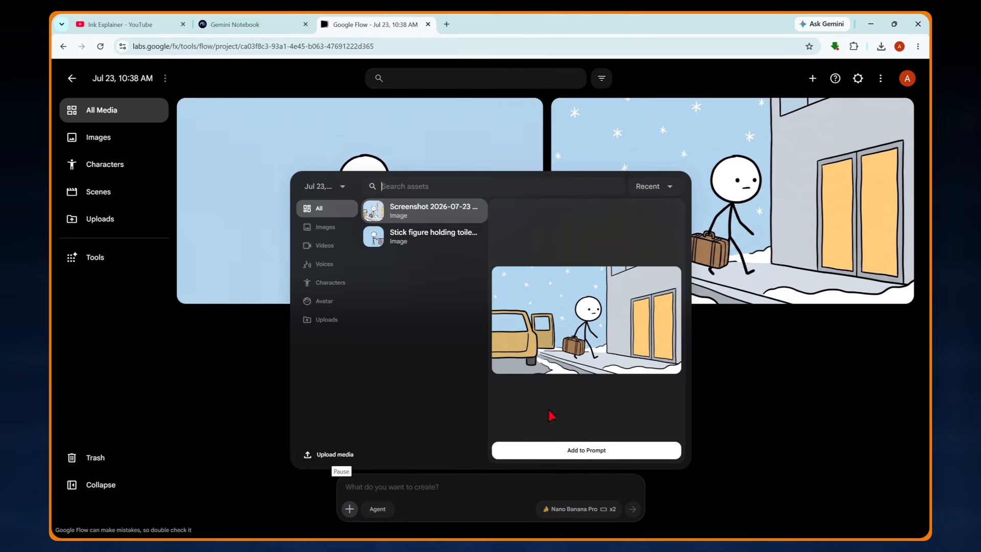
click(582, 452)
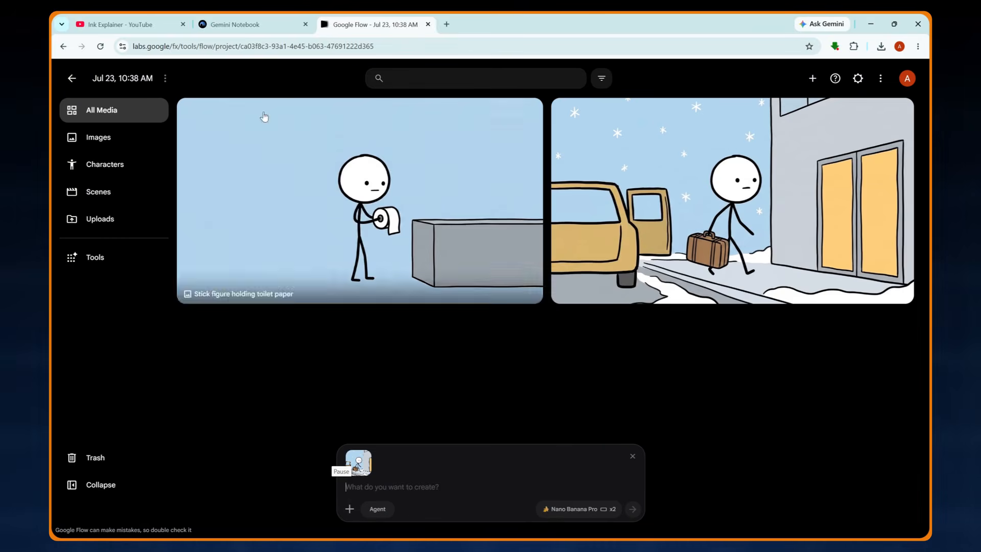
click(241, 26)
scroll(456, 371, down, 3)
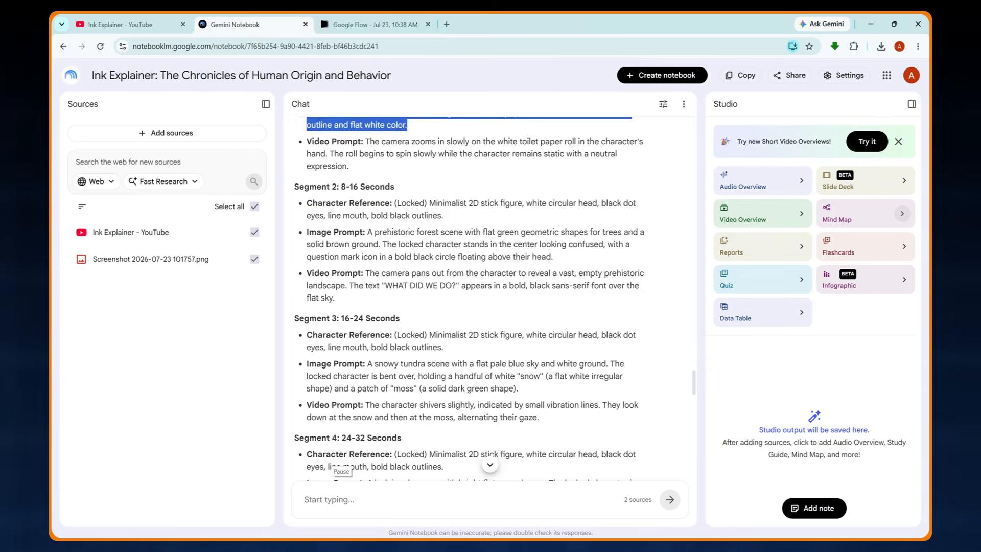
drag(429, 203, 552, 257)
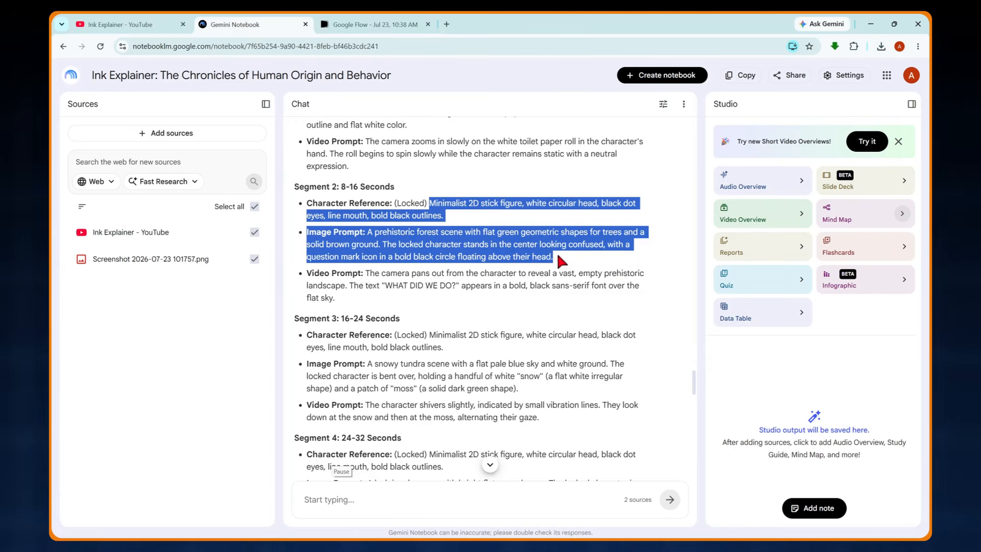
key(ctrl+c)
key(ctrl+Tab)
key(ctrl+v)
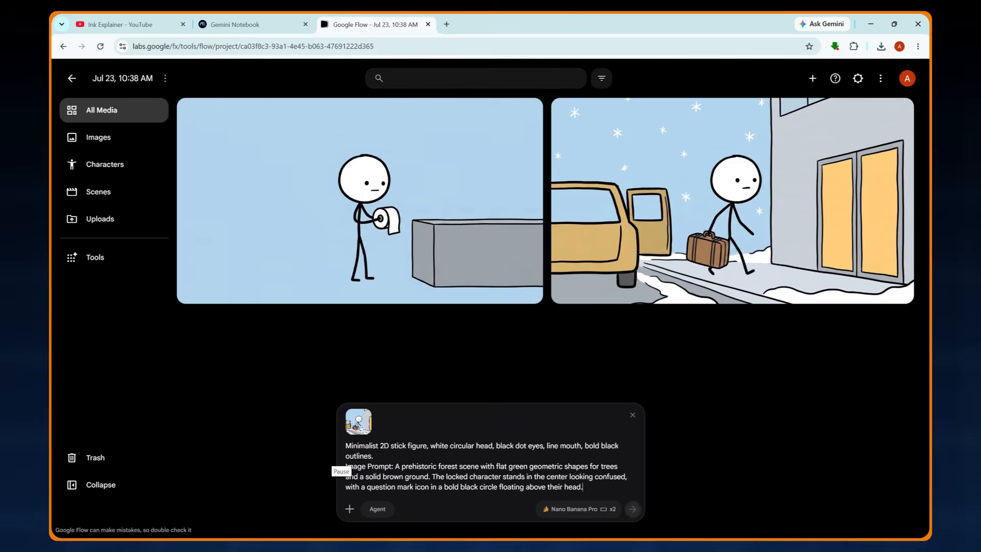
click(632, 509)
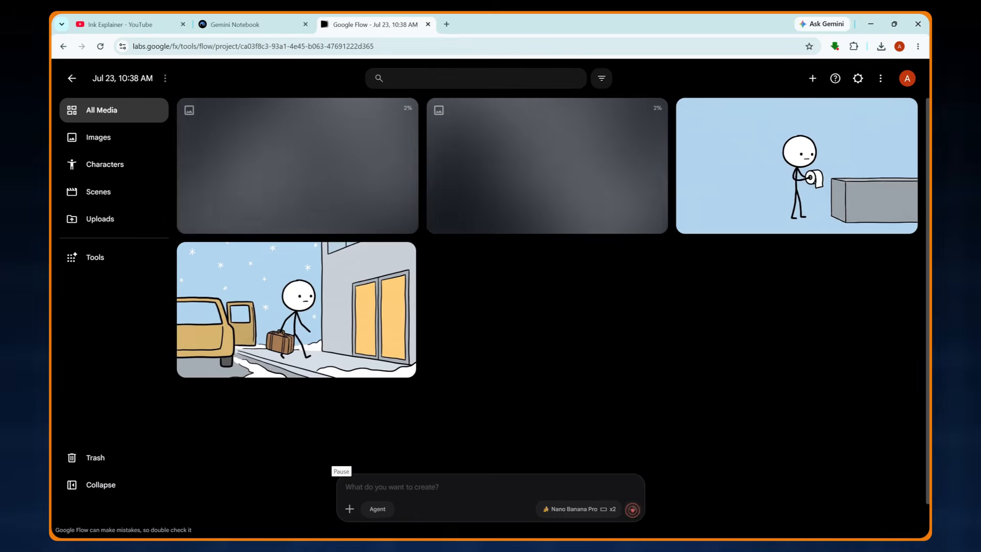
Step: Review the generated scene images for all segments in the project's media gallery
scroll(584, 209, down, 2)
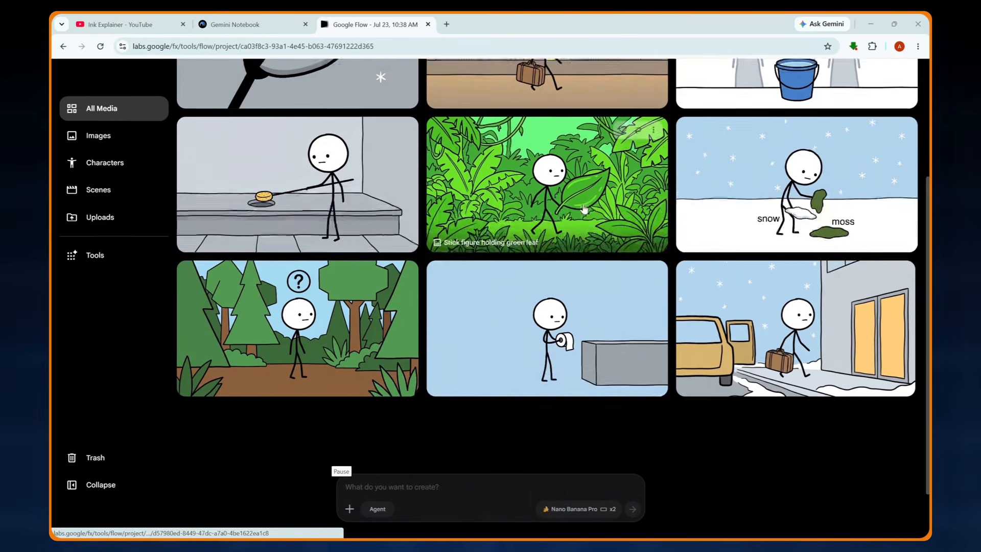
scroll(446, 335, up, 3)
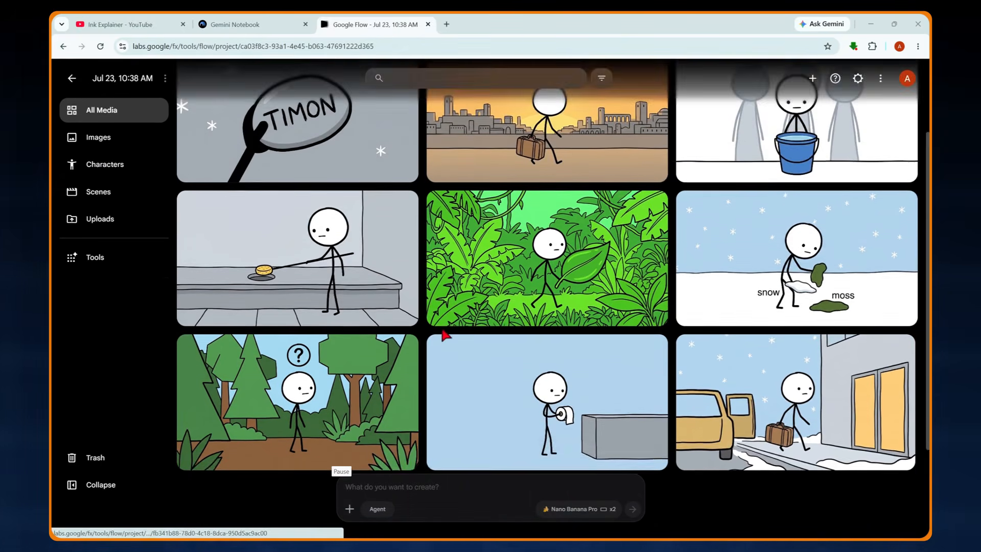
scroll(446, 335, up, 2)
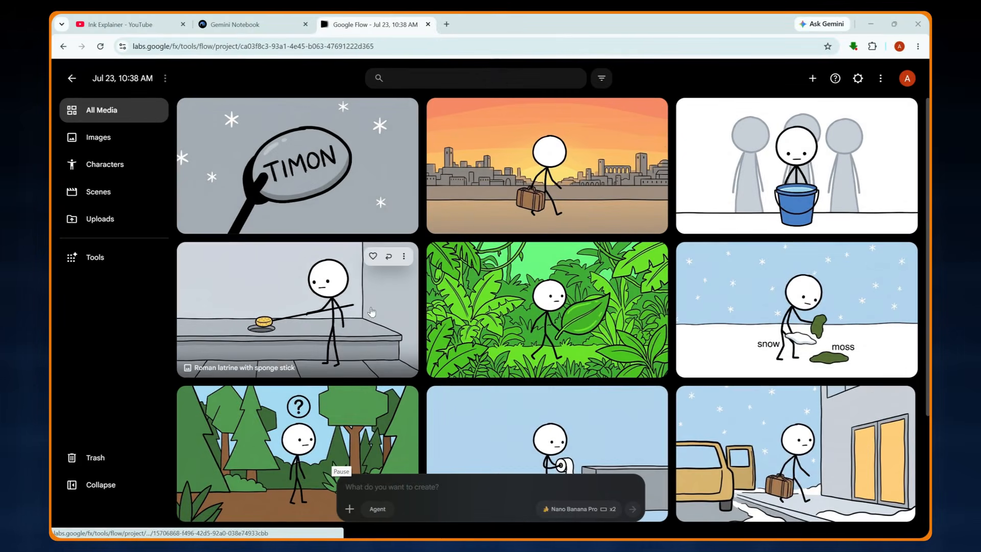
scroll(798, 193, down, 3)
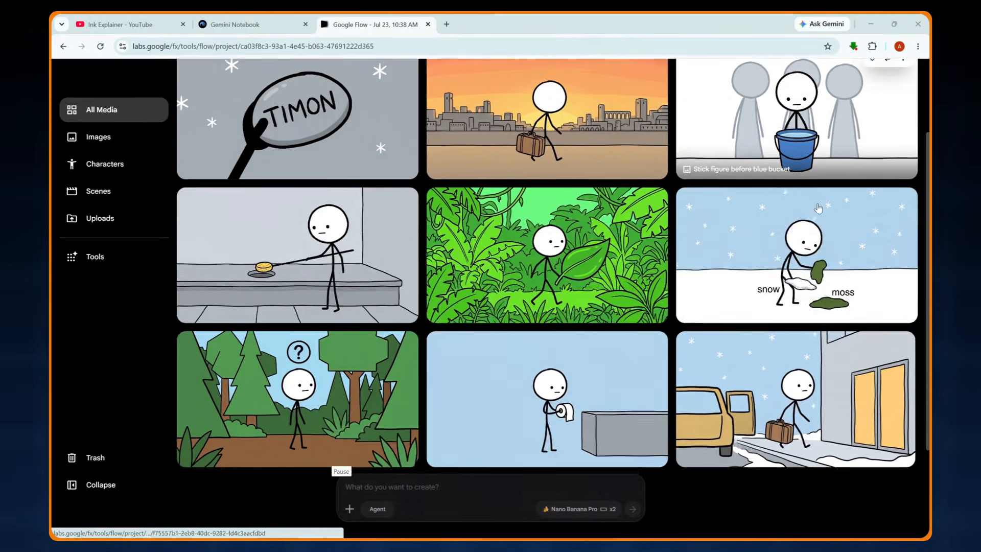
scroll(819, 209, up, 3)
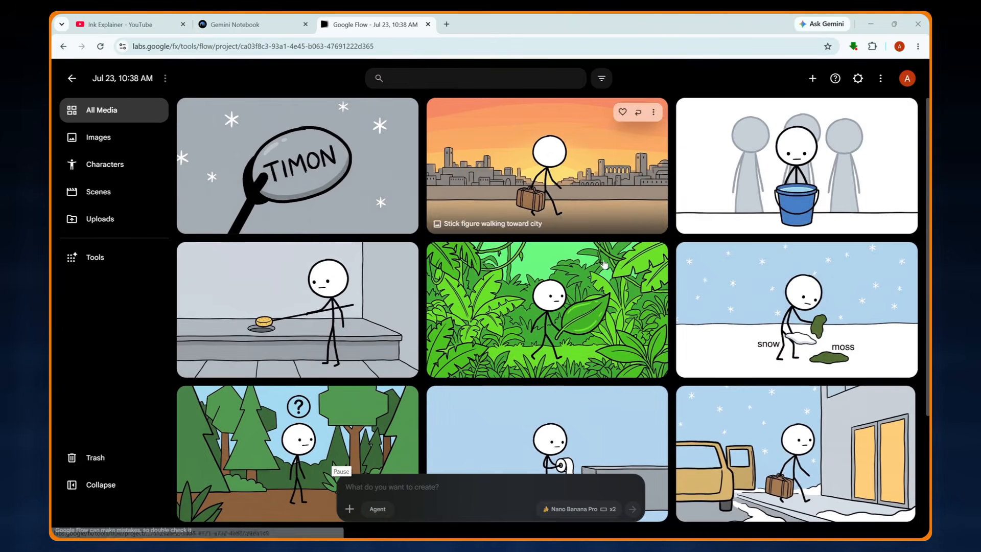
scroll(713, 227, down, 4)
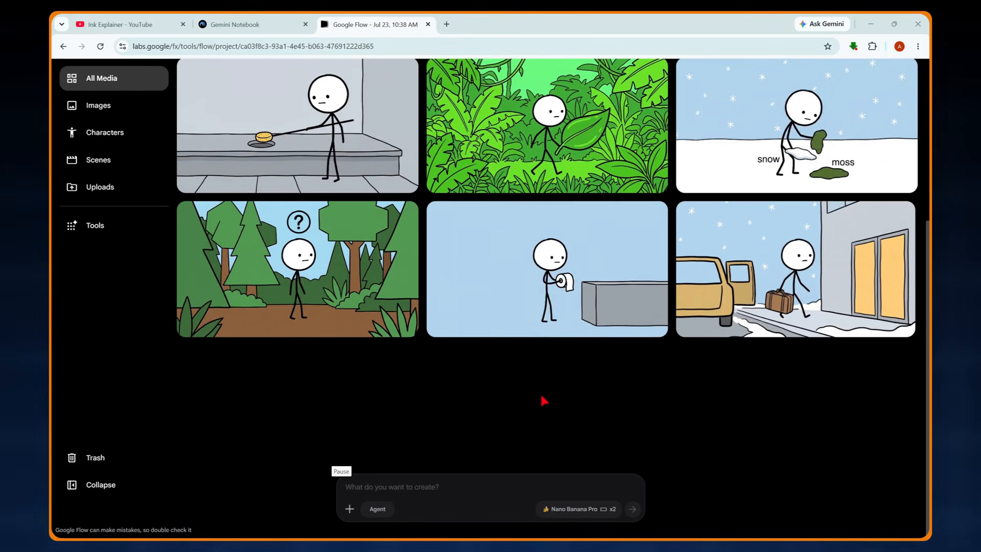
Step: Add the image of the stick figure holding toilet paper to the prompt and copy in Segment 1's video prompt from Gemini Notebook
drag(562, 286, 403, 501)
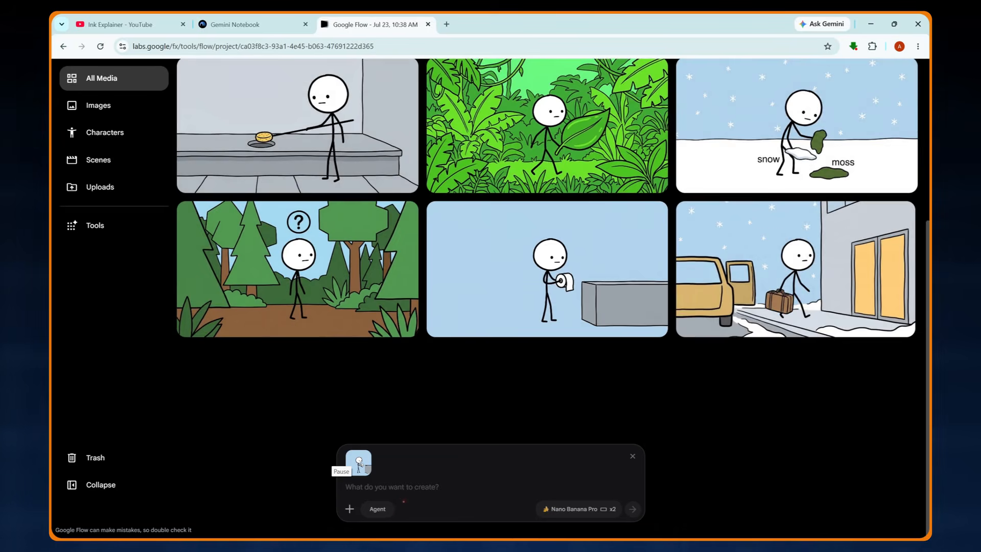
click(253, 25)
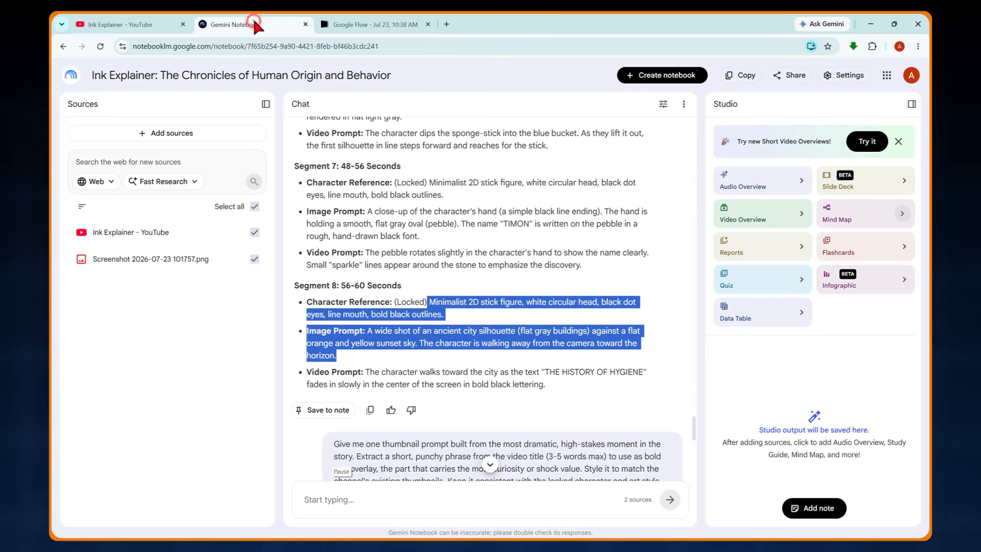
scroll(480, 261, up, 10)
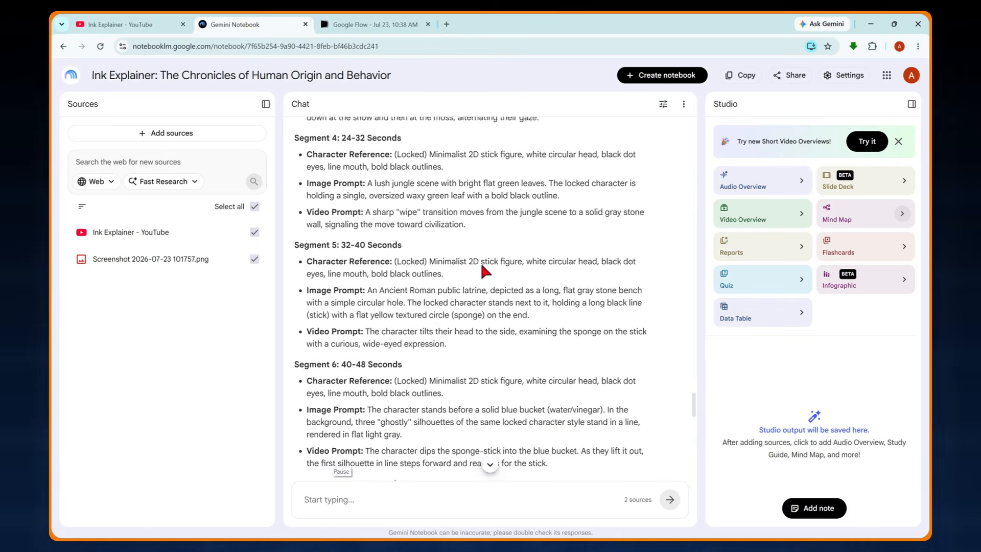
scroll(480, 261, up, 5)
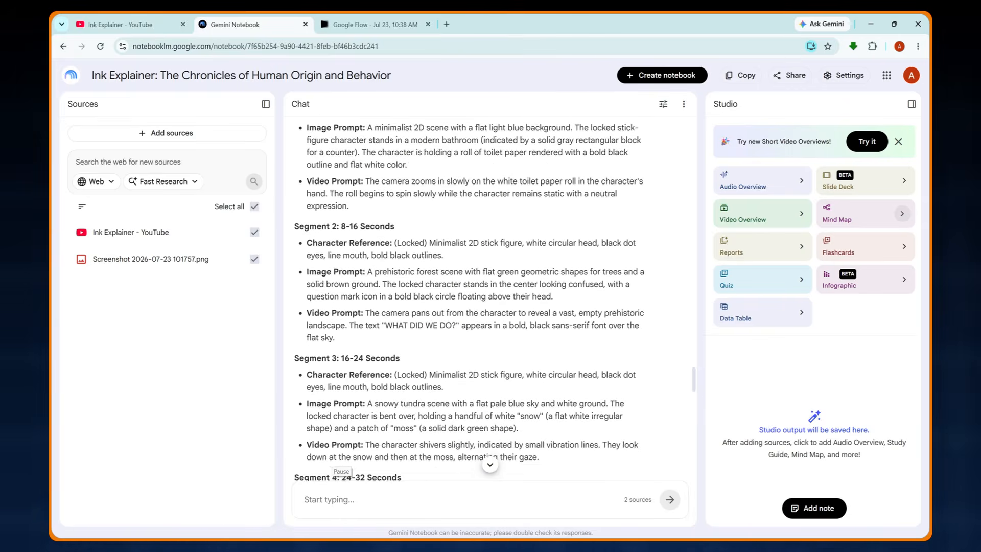
scroll(480, 262, up, 2)
drag(366, 247, 384, 264)
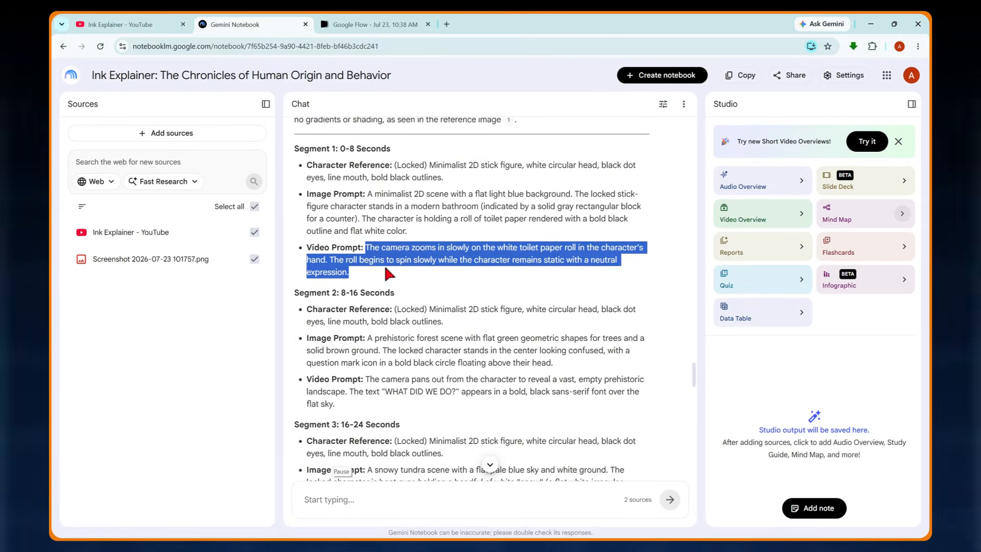
right_click(392, 260)
click(428, 266)
key(ctrl+Tab)
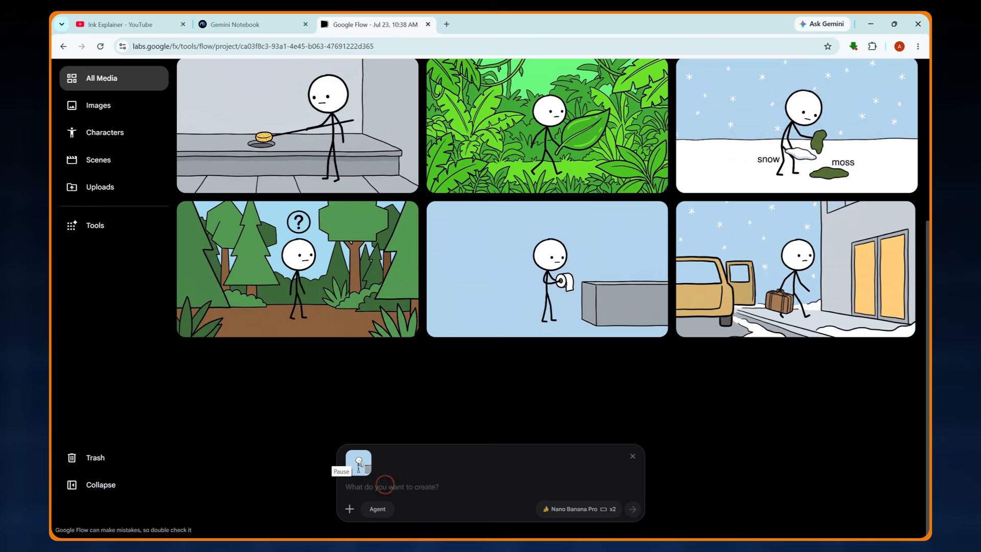
key(ctrl+v)
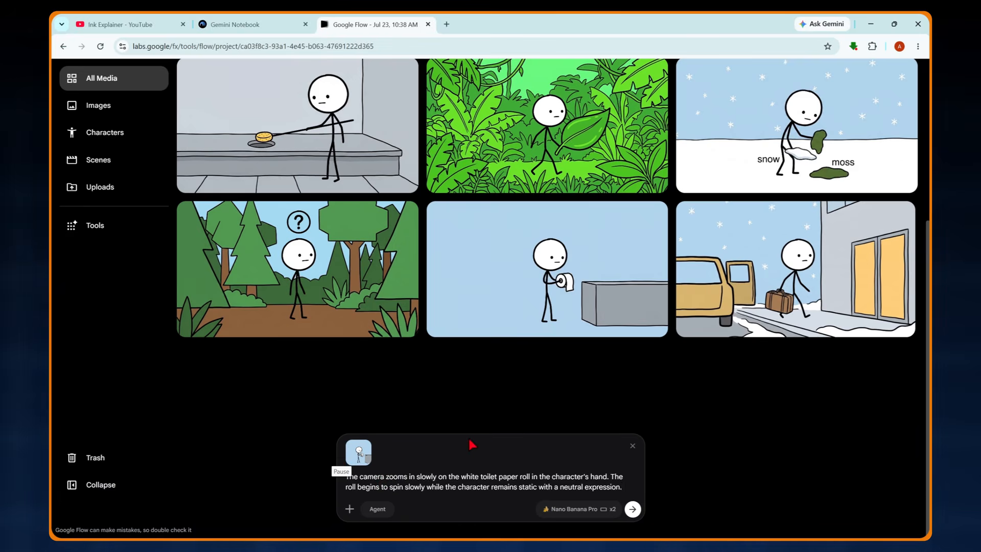
Step: Switch the generation type to Video with one output, keep the Omni Flash model at 8s, and generate the Segment 1 clip
click(556, 509)
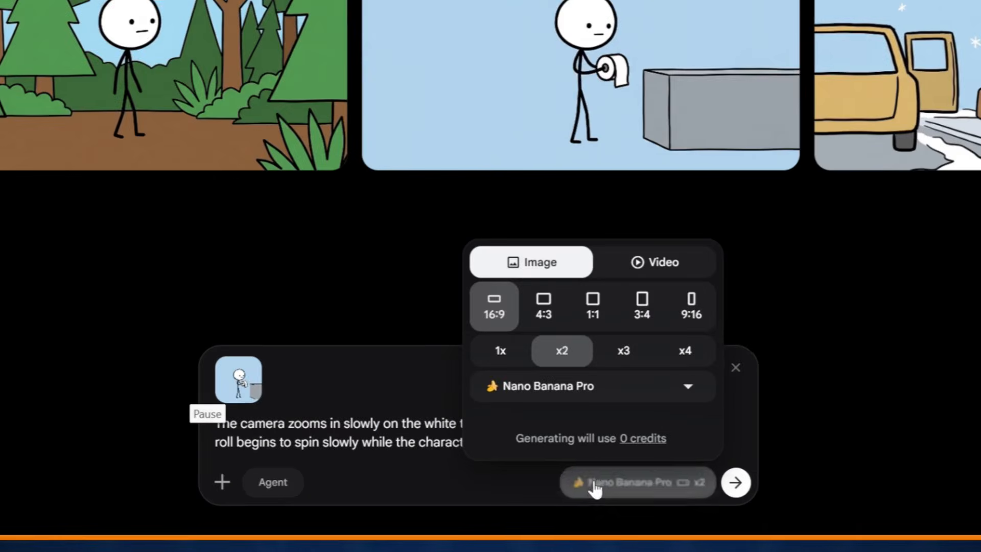
click(658, 260)
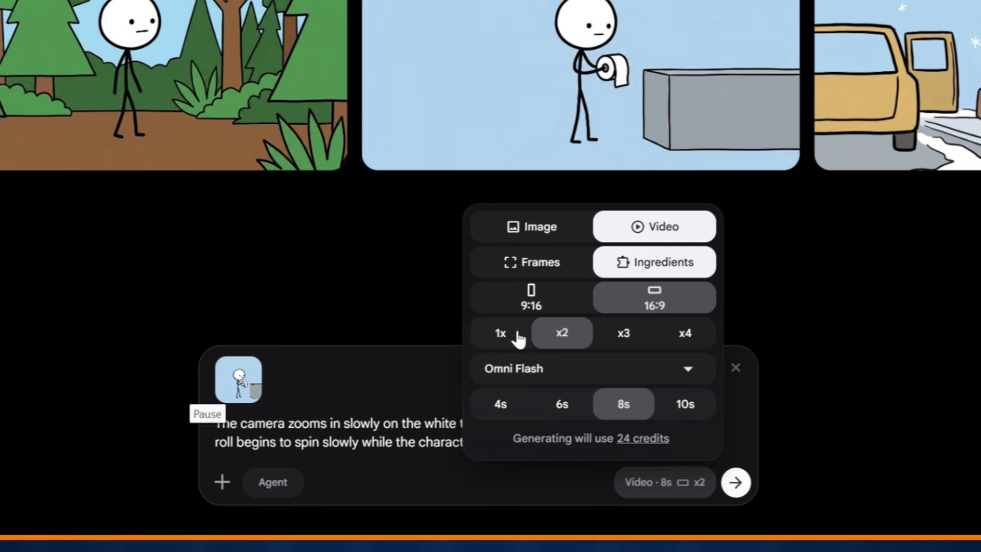
click(507, 345)
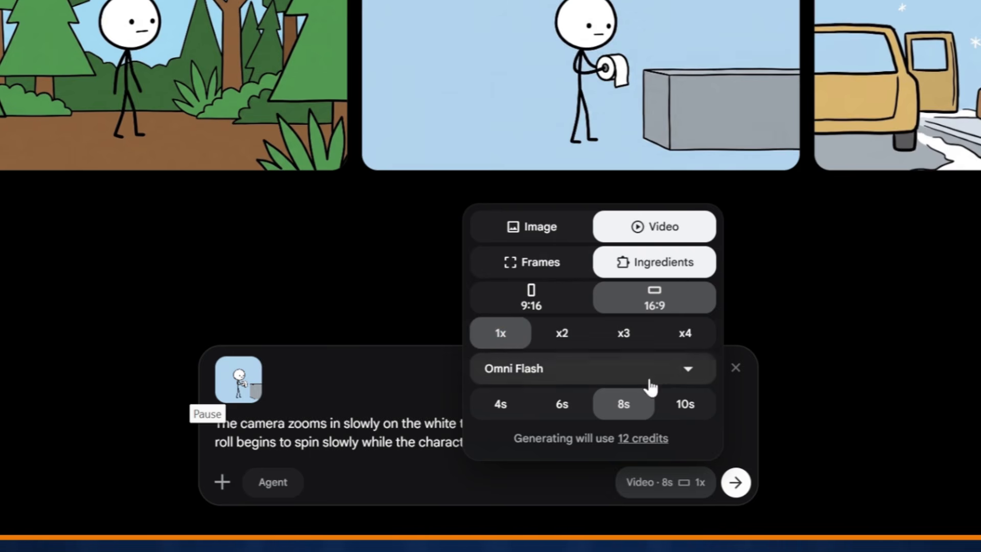
click(586, 375)
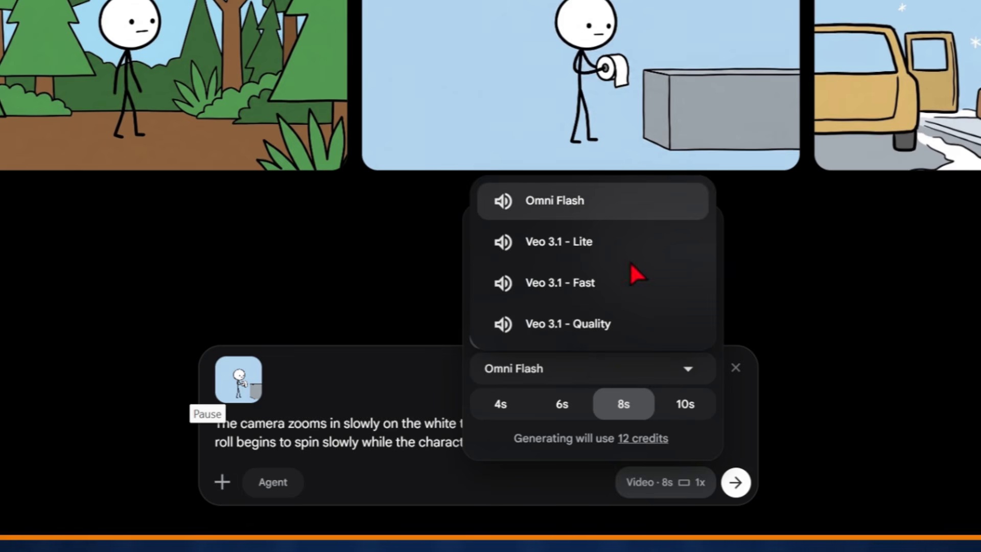
click(606, 284)
click(564, 235)
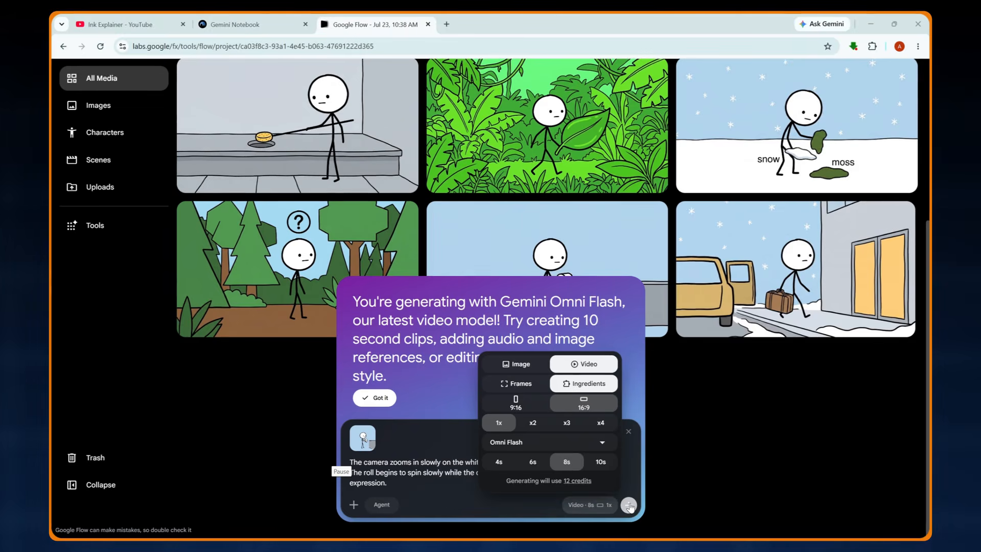
click(628, 505)
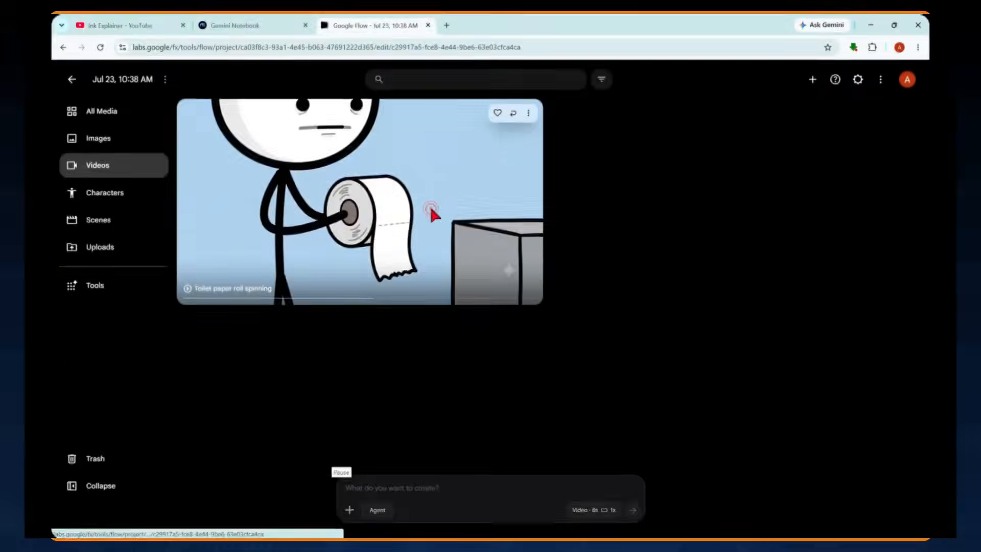
Step: Play back the generated toilet paper roll clip and return to the project gallery
click(429, 206)
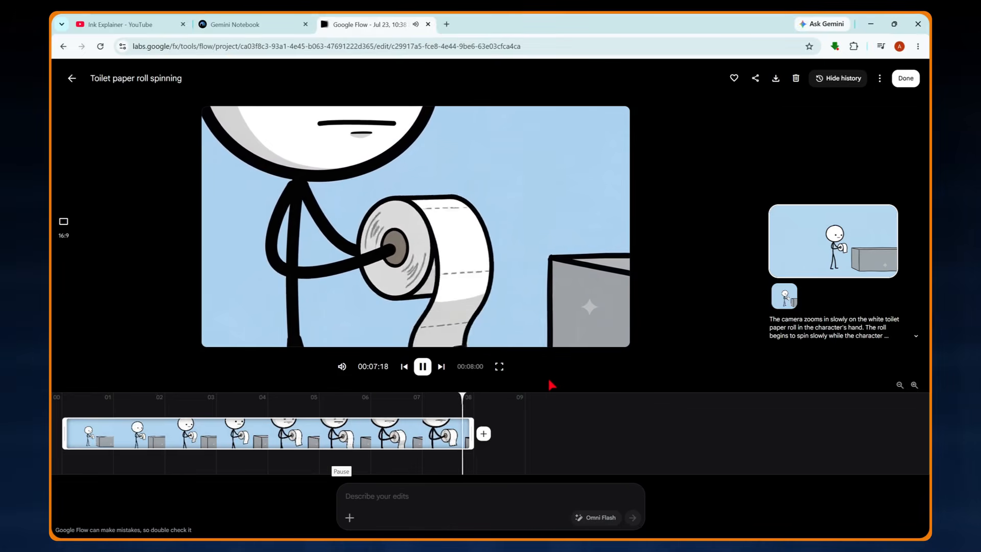
click(423, 366)
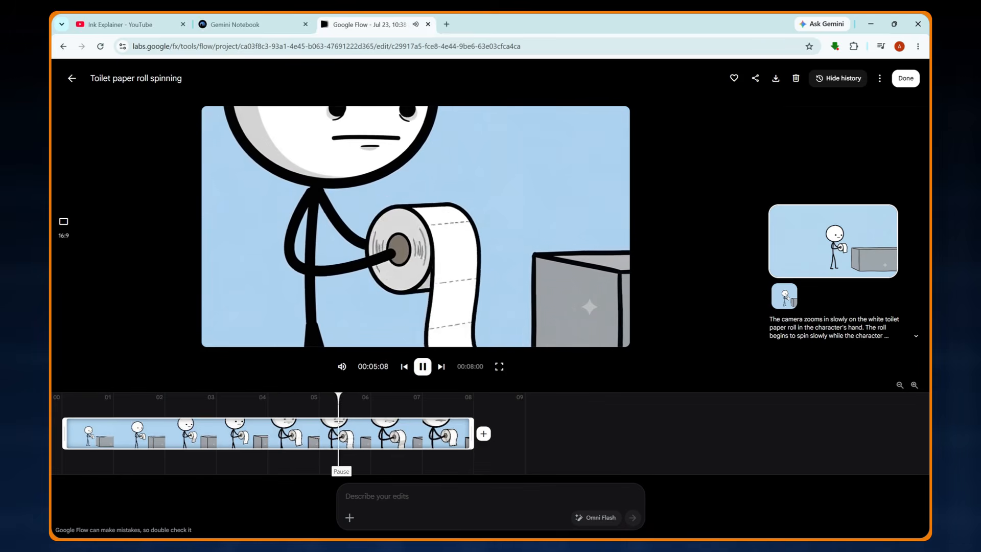
click(72, 77)
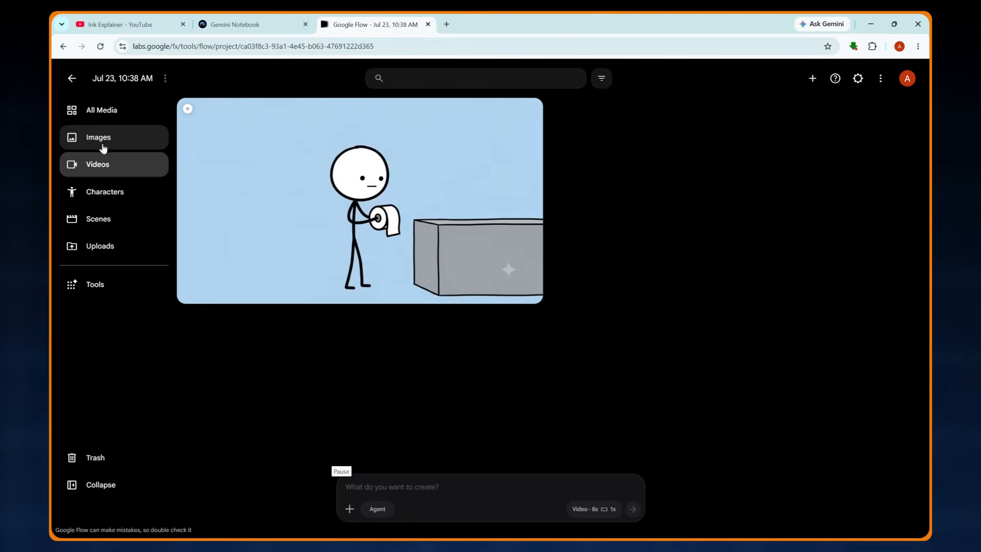
Step: Add the prehistoric forest image to the prompt, copy in Segment 2's video prompt from Gemini Notebook, and generate the clip in Google Flow
click(112, 115)
drag(547, 145, 417, 495)
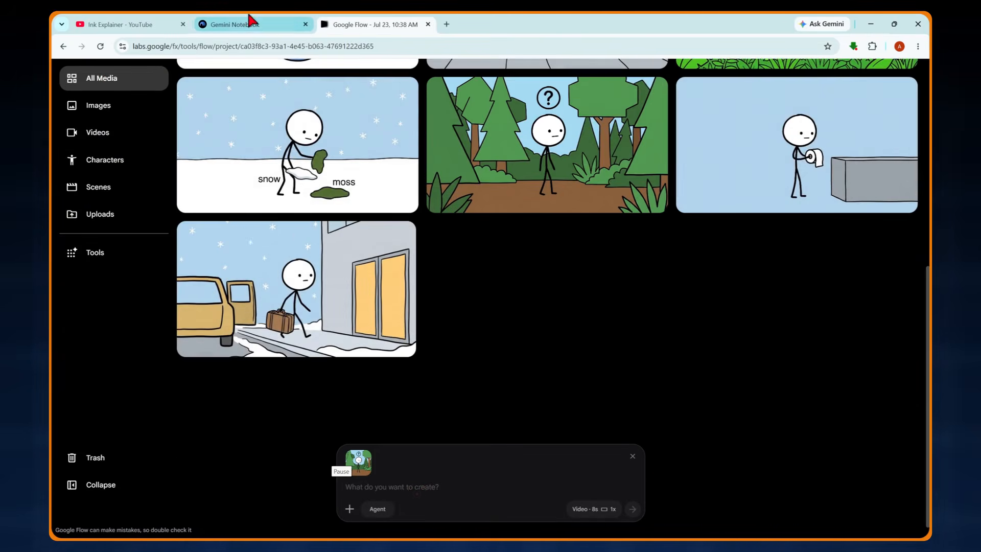
click(248, 23)
drag(366, 378, 405, 405)
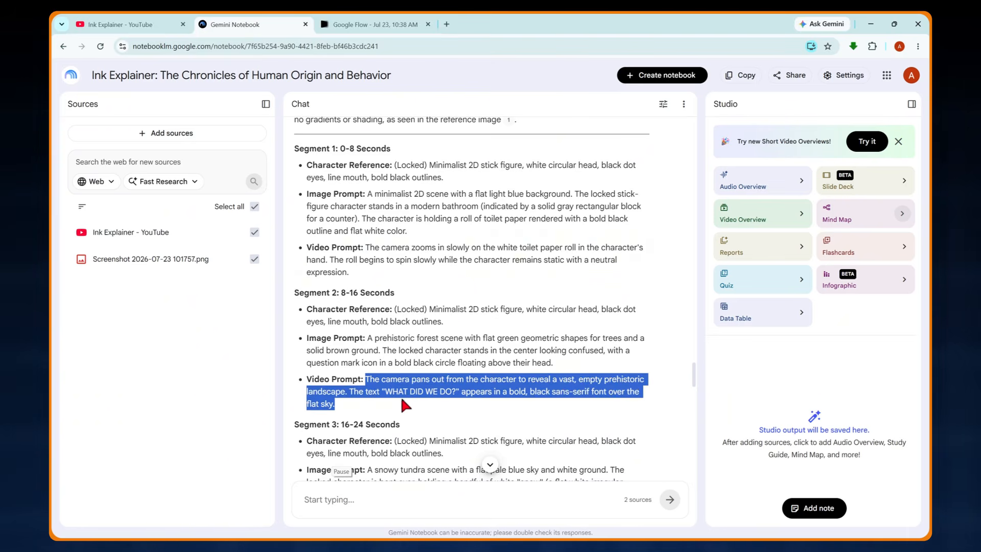
key(ctrl+c)
click(376, 24)
click(396, 483)
key(ctrl+v)
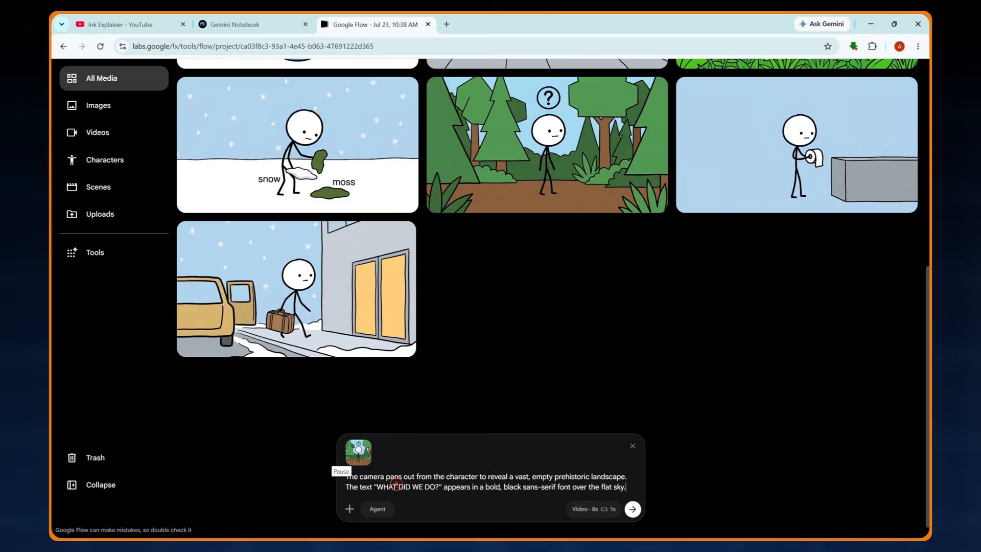
click(632, 509)
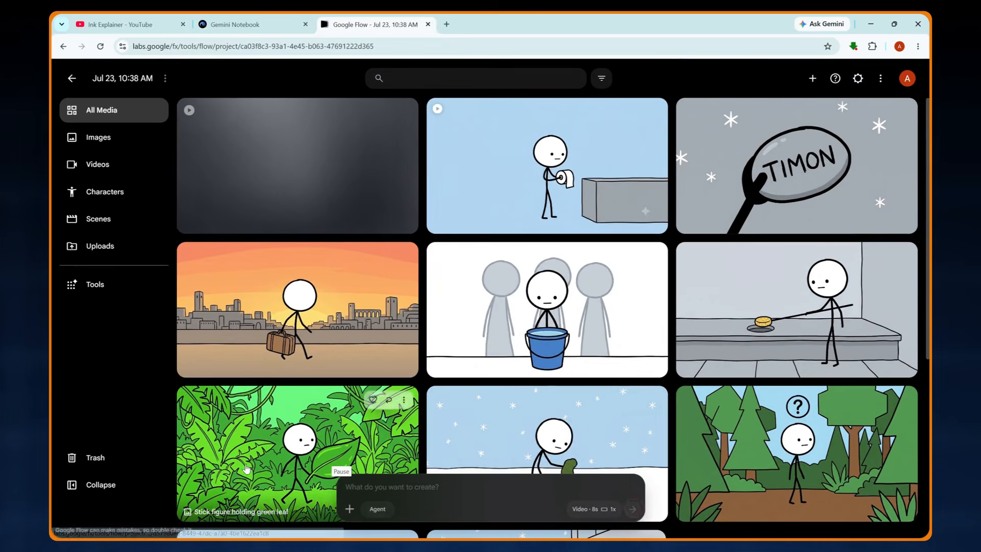
Step: Show only the project's videos and review the generated clips for all segments
click(97, 164)
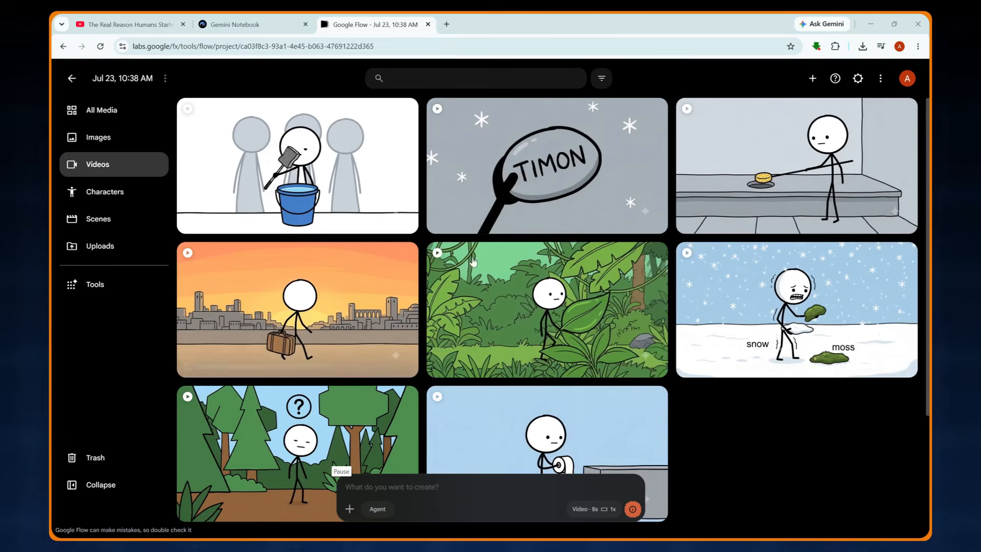
scroll(664, 386, down, 1)
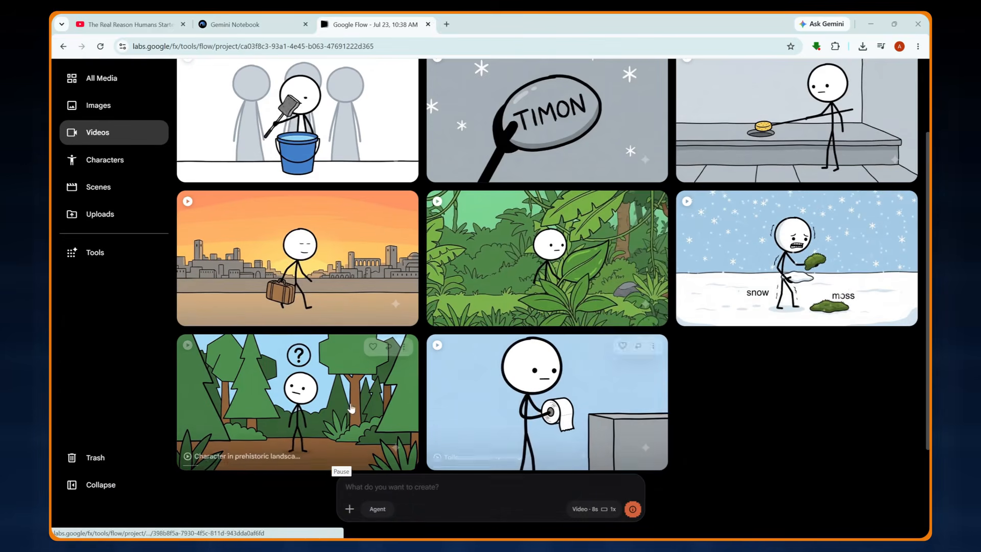
scroll(787, 273, up, 1)
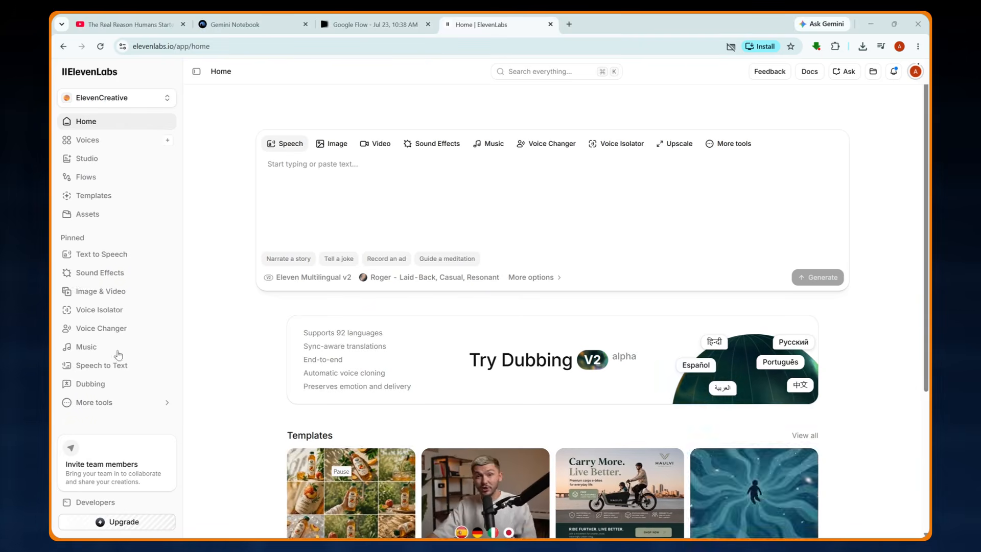
Step: Check the ElevenLabs credit balance and open the Text to Speech tool
mouse_move(385, 329)
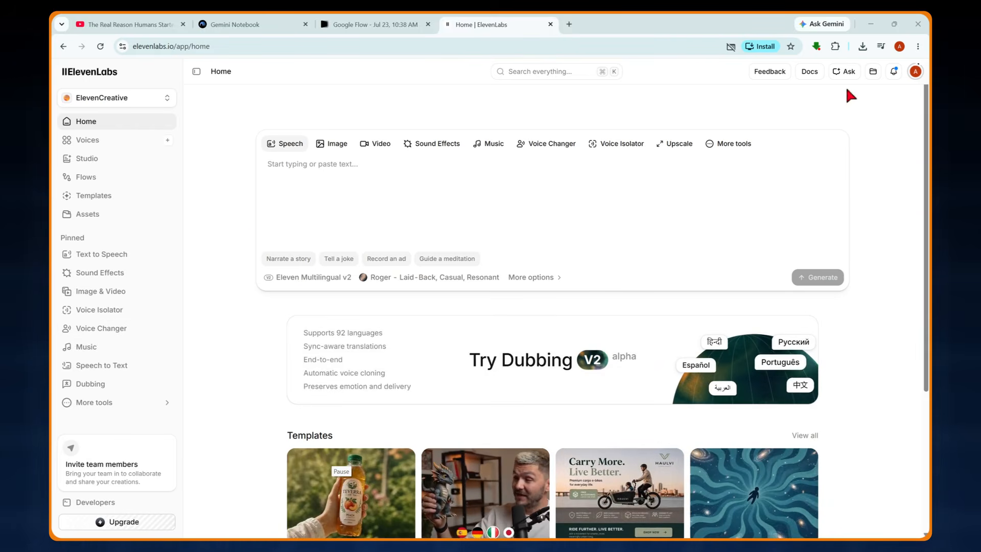
click(915, 71)
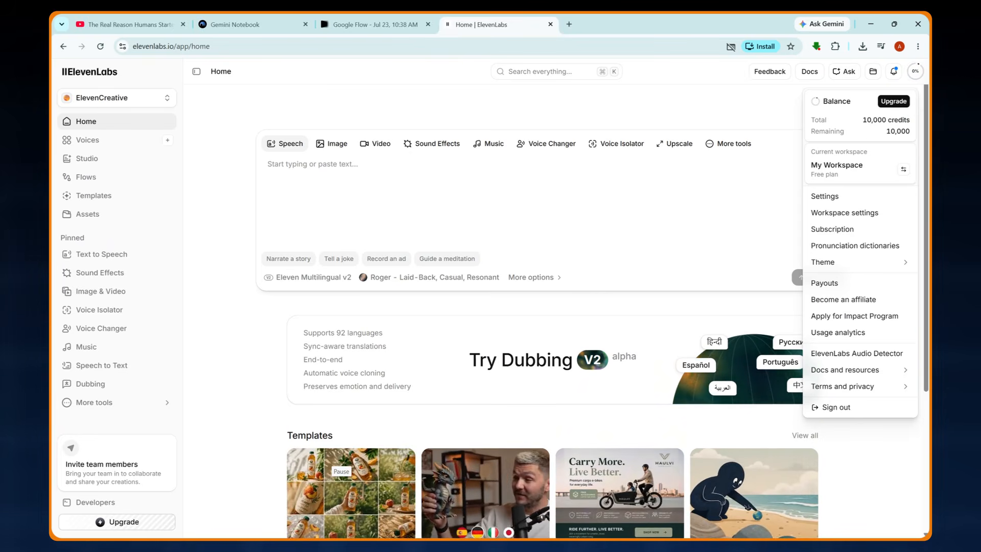
click(105, 254)
click(105, 257)
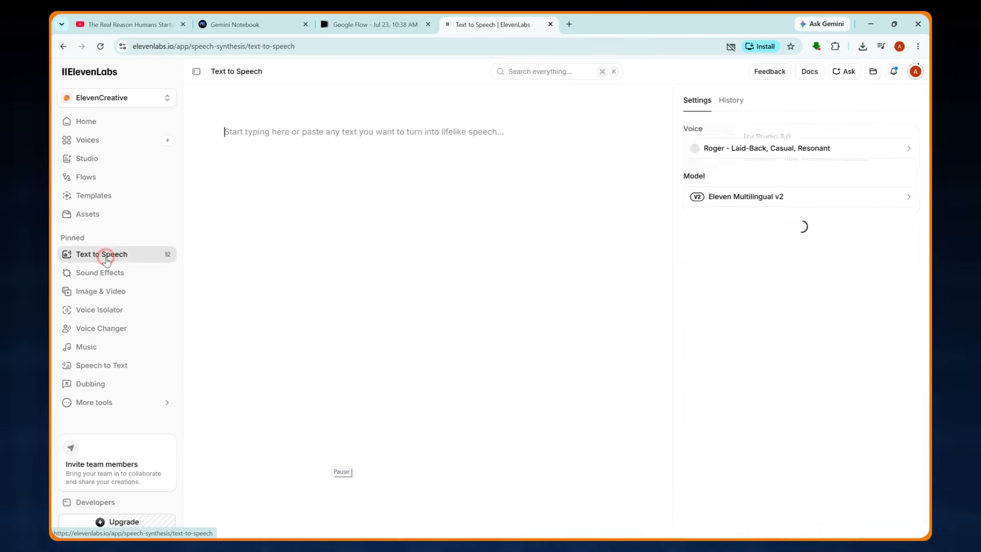
Step: Copy the first narration paragraph, starting "Think about the last time", from Gemini Notebook into the ElevenLabs text-to-speech editor
click(263, 23)
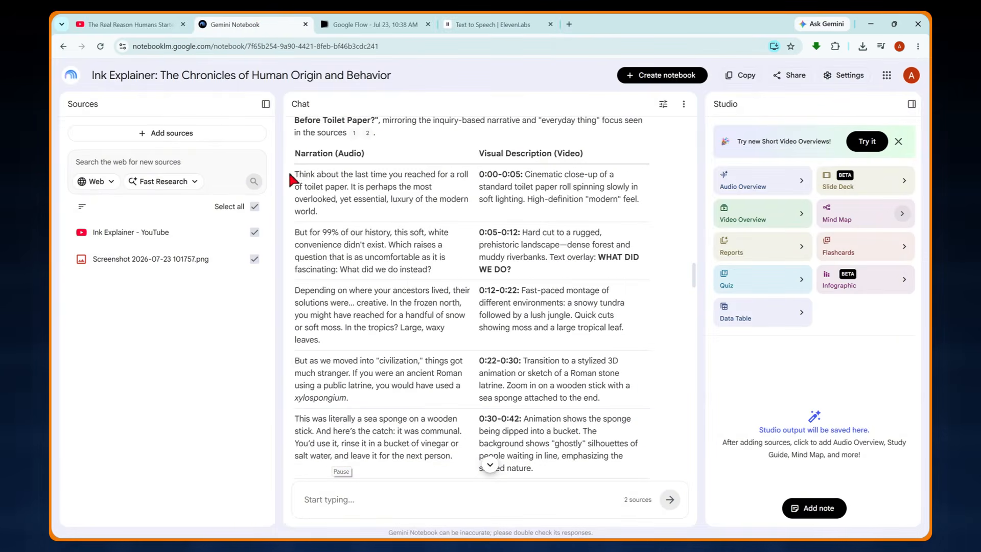
drag(294, 174, 339, 207)
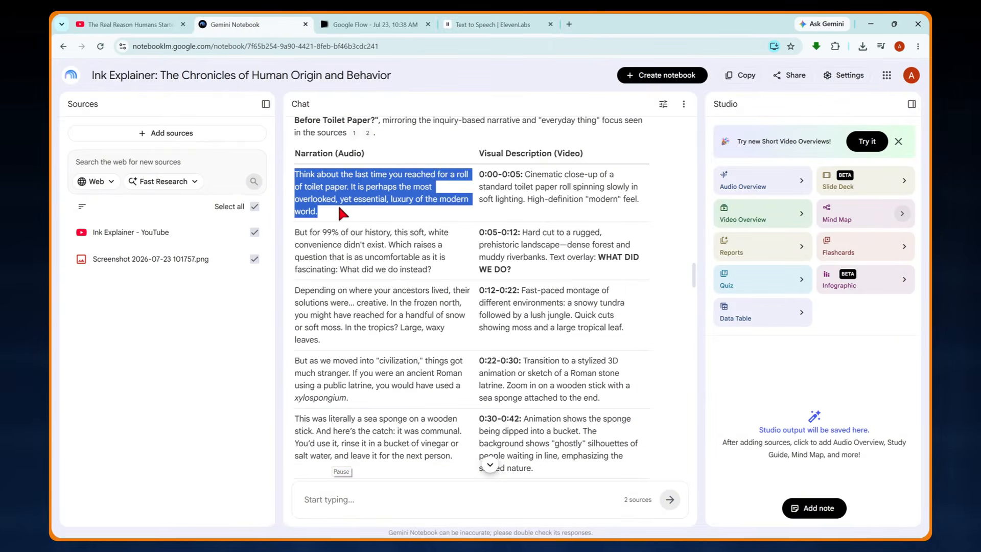
key(ctrl+c)
key(ctrl+Tab)
key(ctrl+Tab)
key(ctrl+v)
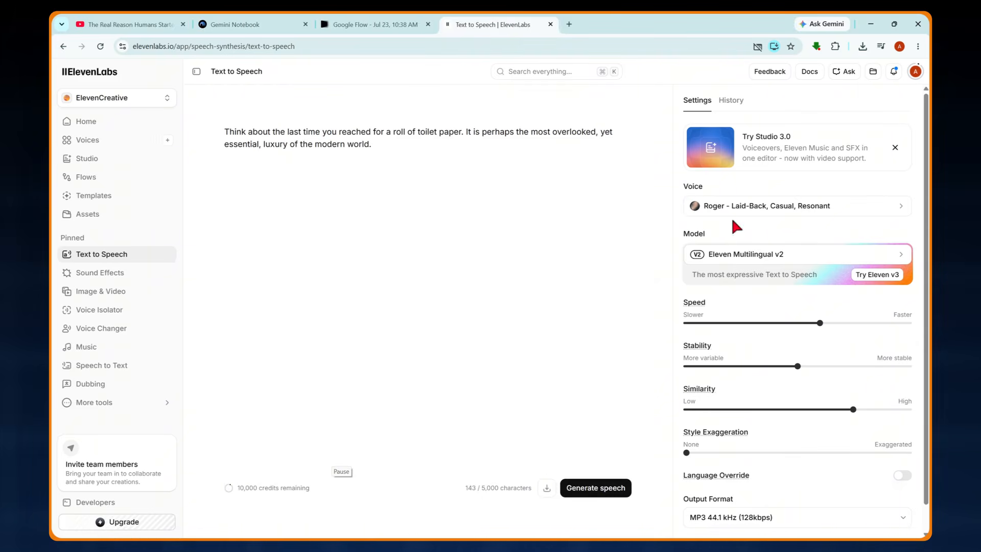
Step: Set the speech model to Eleven v3 and choose the "Alex - Business Book Narrator" voice
click(779, 254)
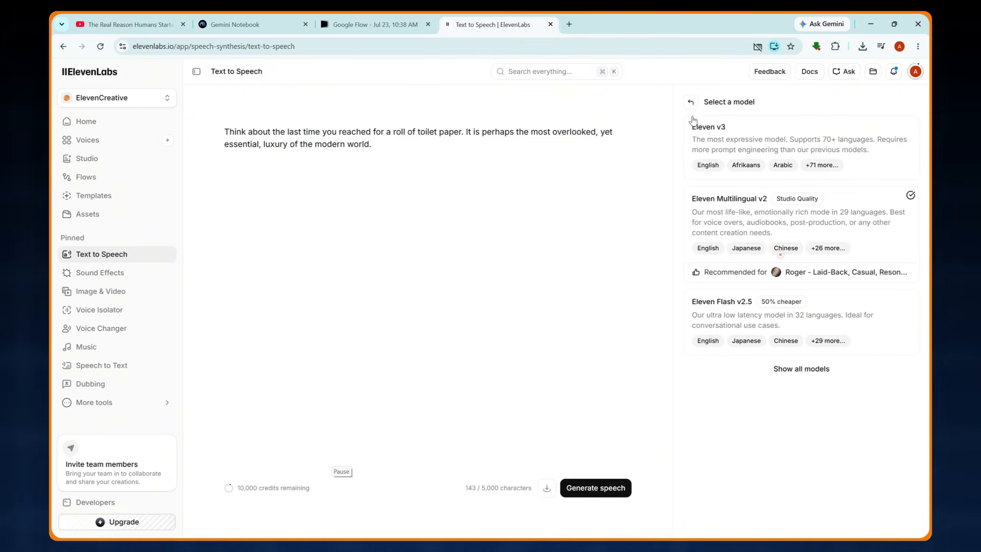
click(743, 132)
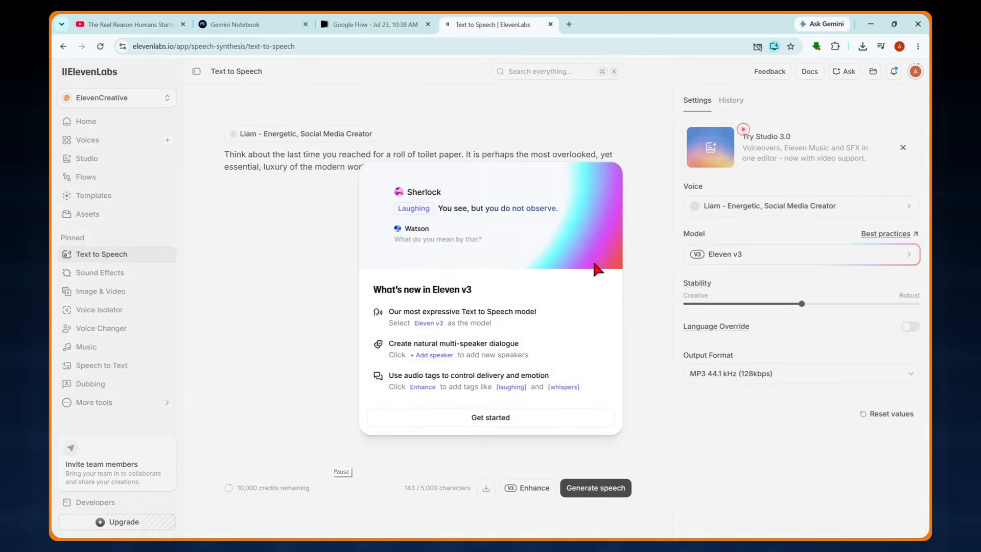
click(519, 422)
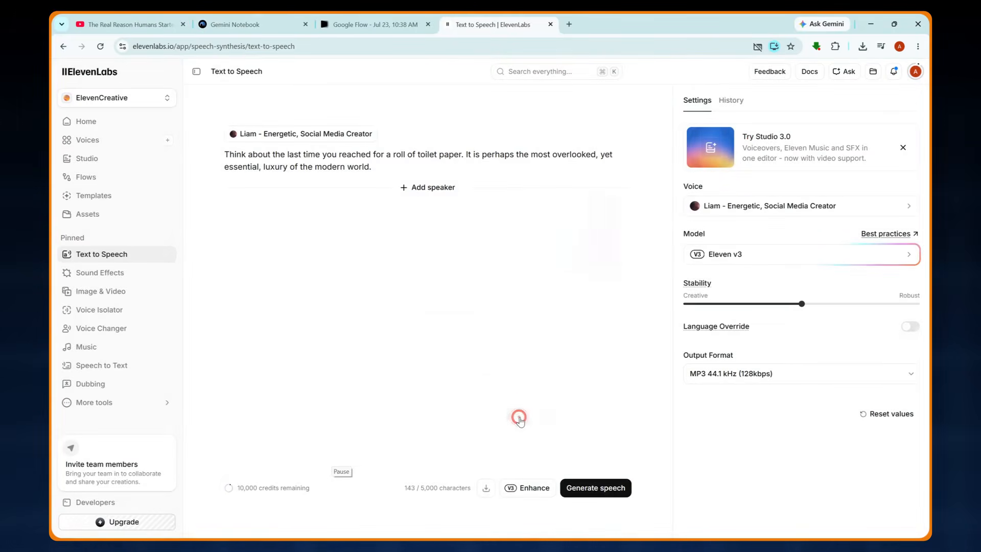
click(802, 206)
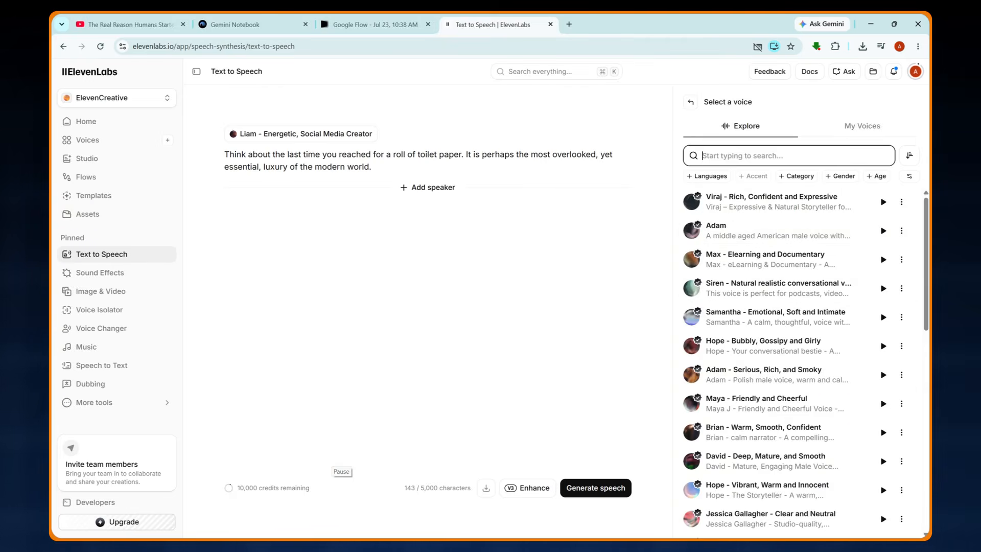
scroll(787, 377, down, 5)
click(787, 376)
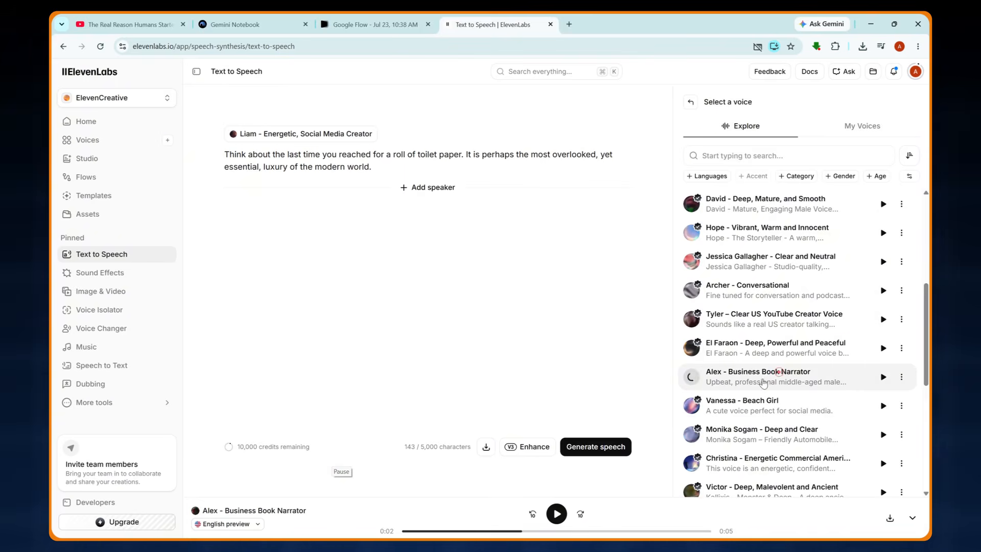
Step: Generate speech for the first narration, listen to both generations, and download Generation 1
click(613, 448)
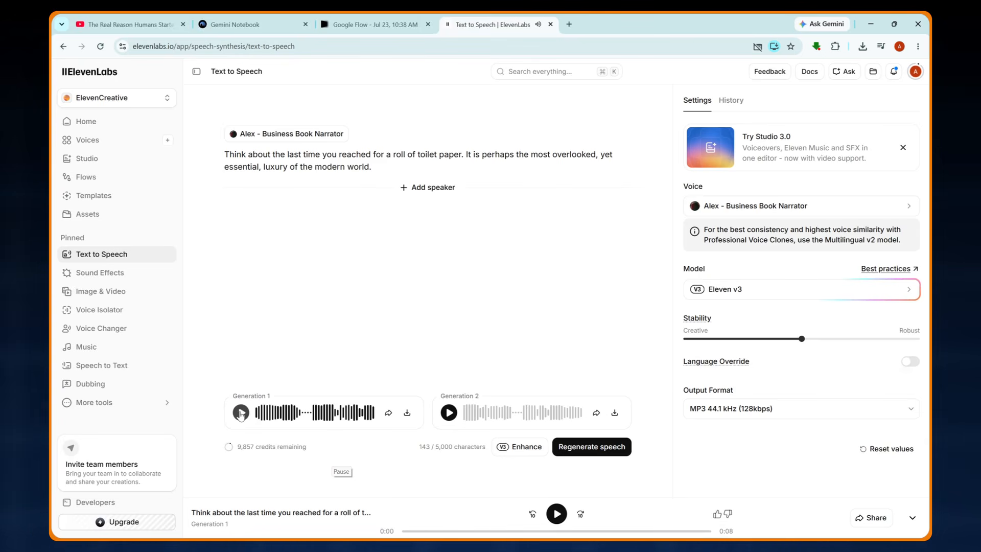
click(448, 412)
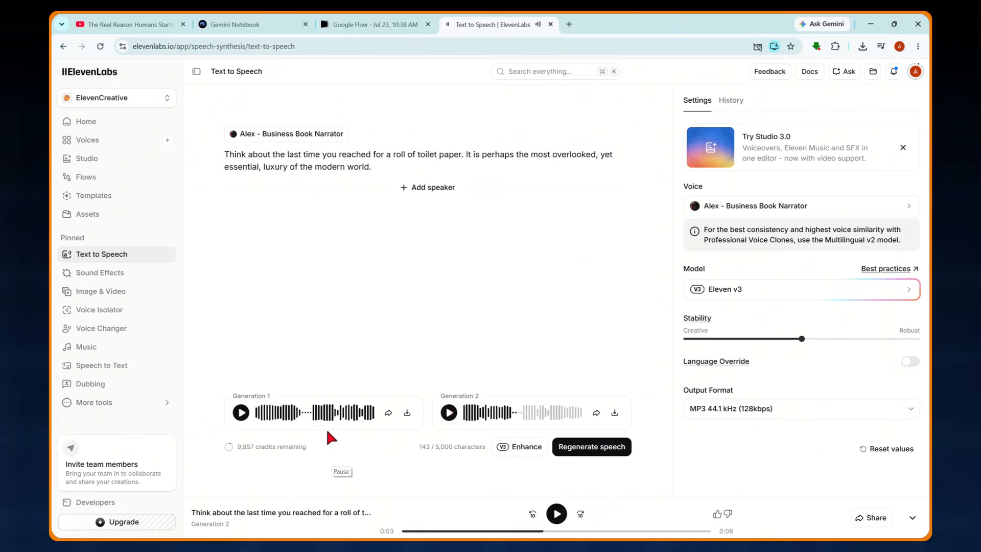
click(407, 412)
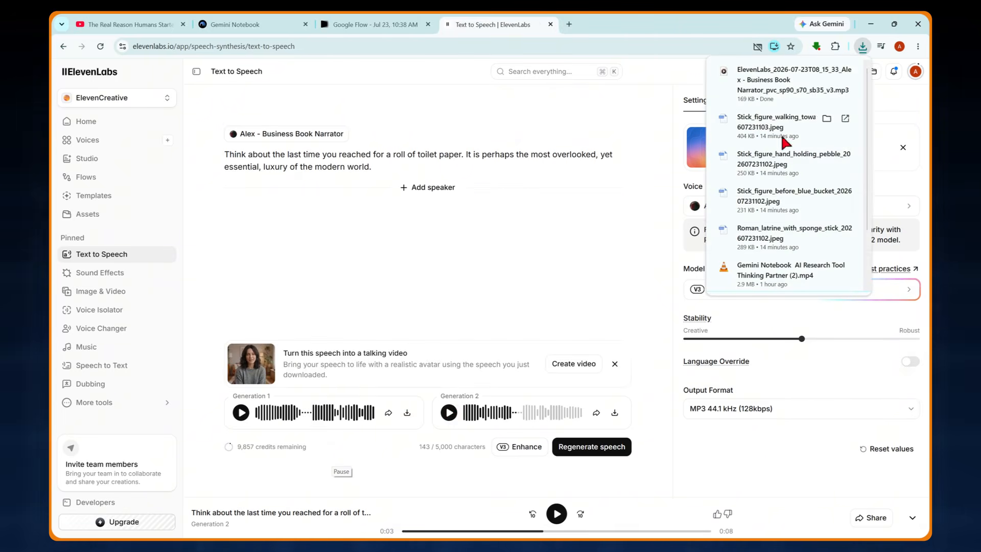
Step: Replace the text-to-speech script with the second narration paragraph from Gemini Notebook, starting "But for 99% of our history"
click(255, 23)
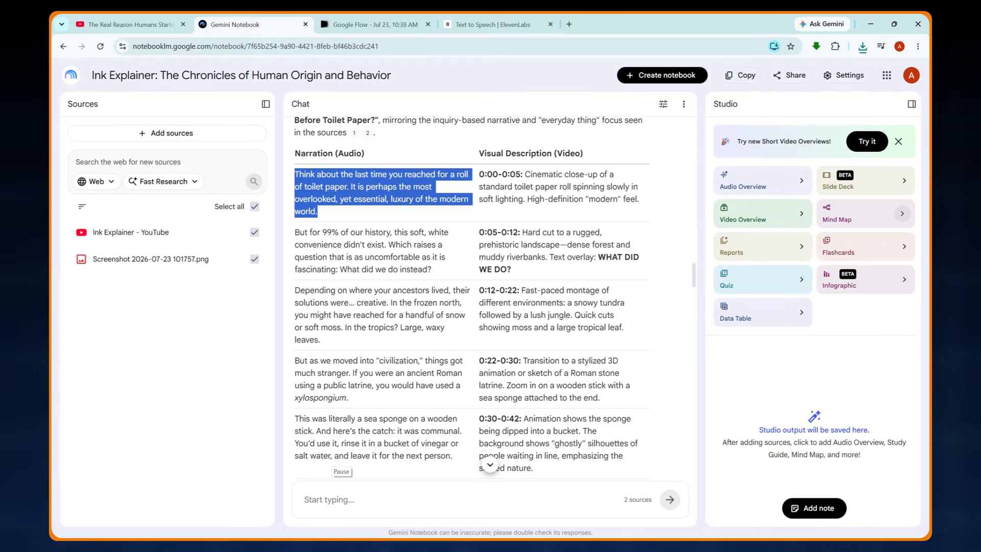
drag(362, 244, 438, 271)
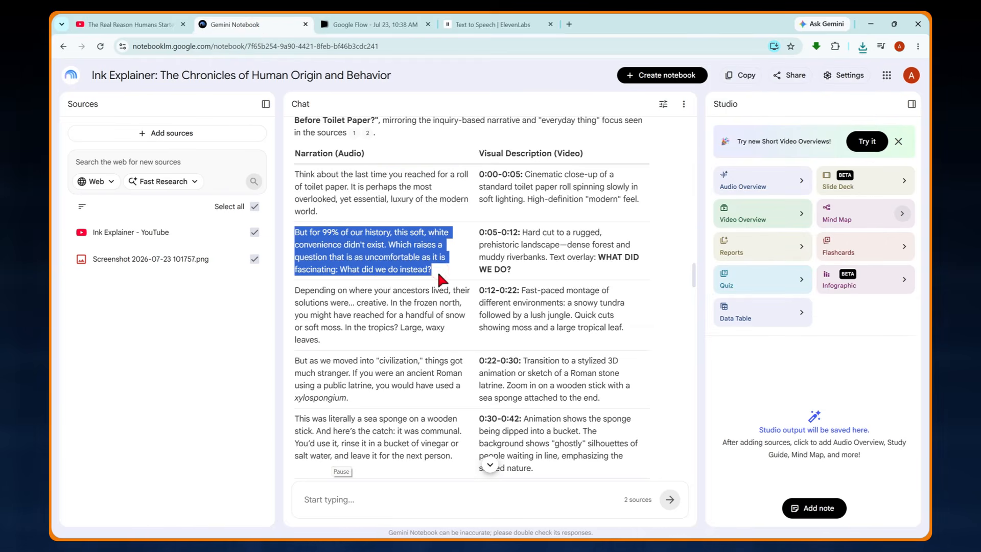
click(472, 24)
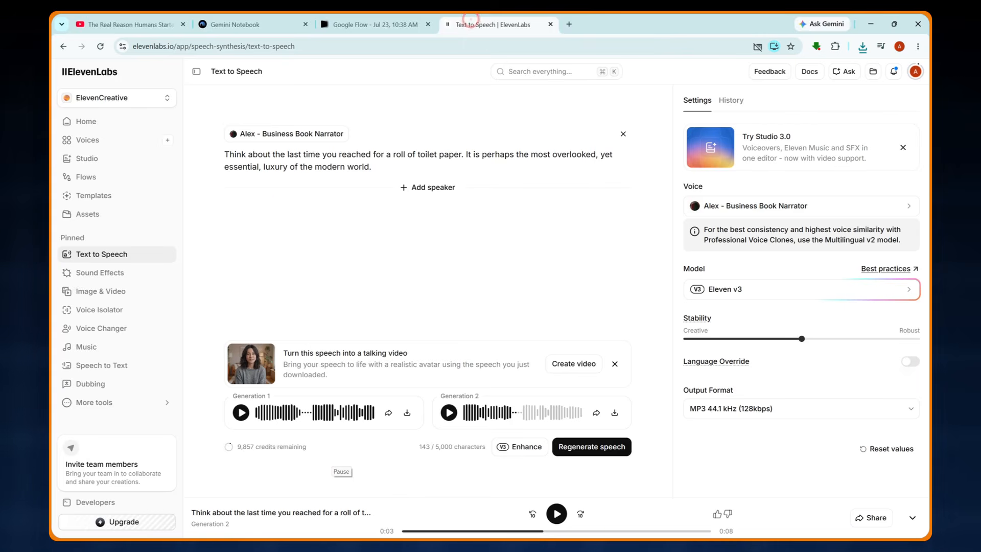
drag(371, 166, 225, 154)
key(ctrl+v)
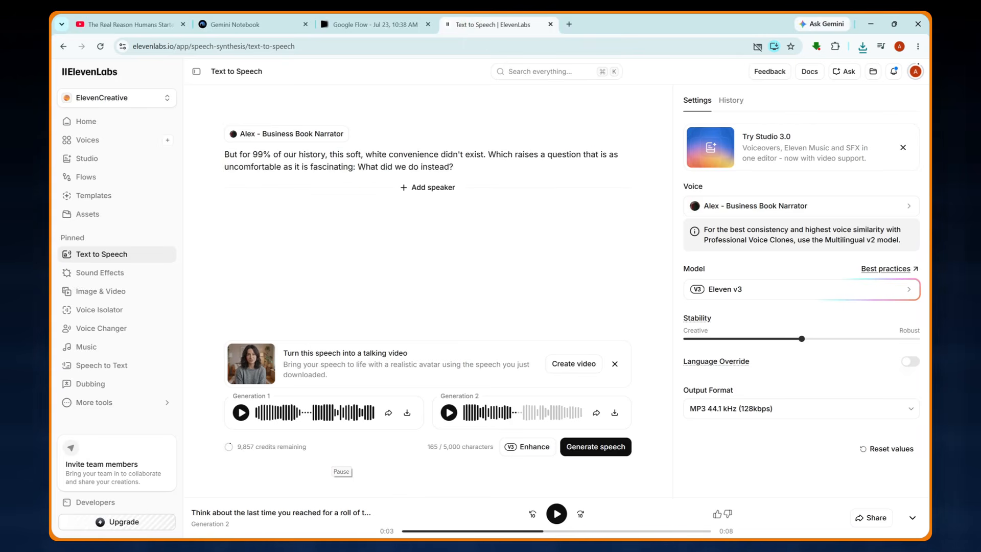
Step: Generate speech for the second narration, preview the results, and download Generation 1
click(595, 446)
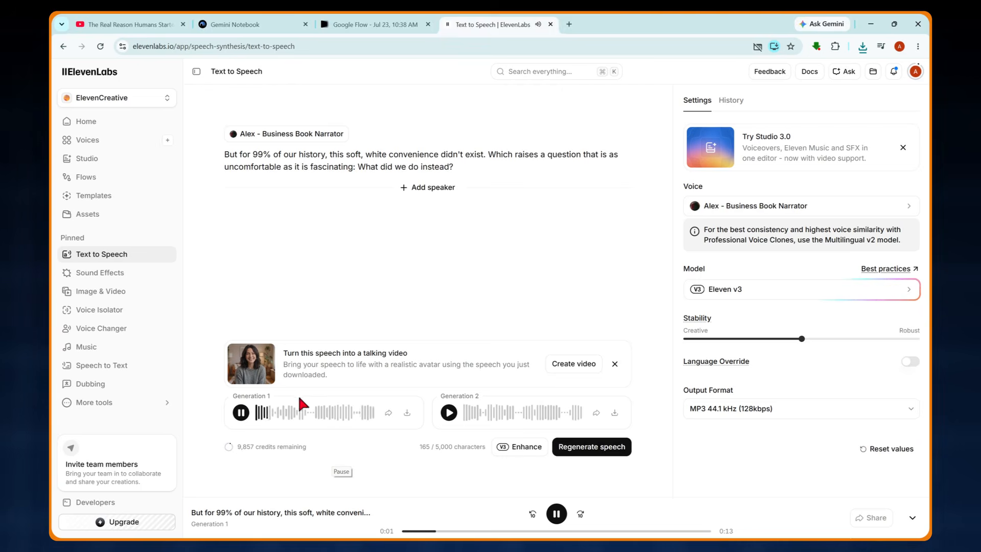
click(449, 412)
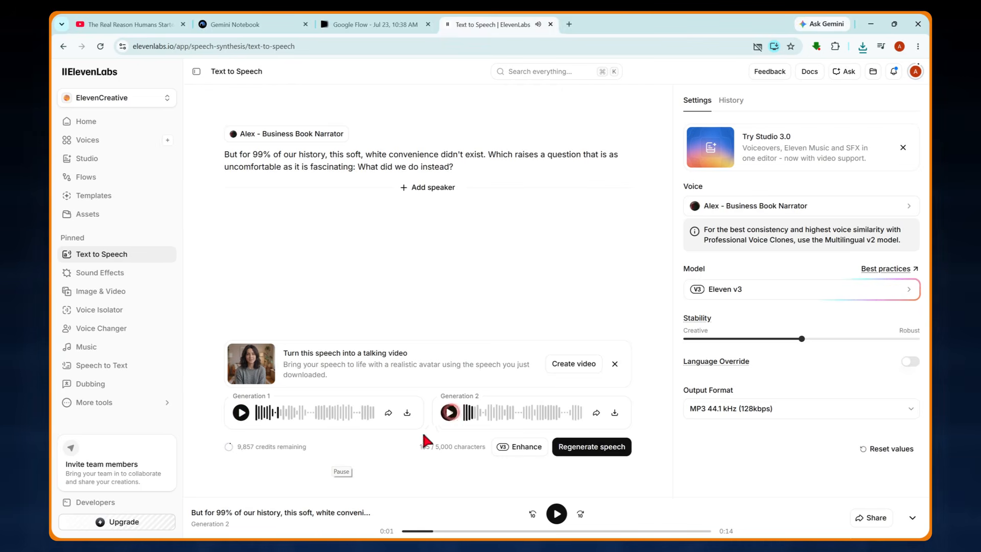
click(407, 412)
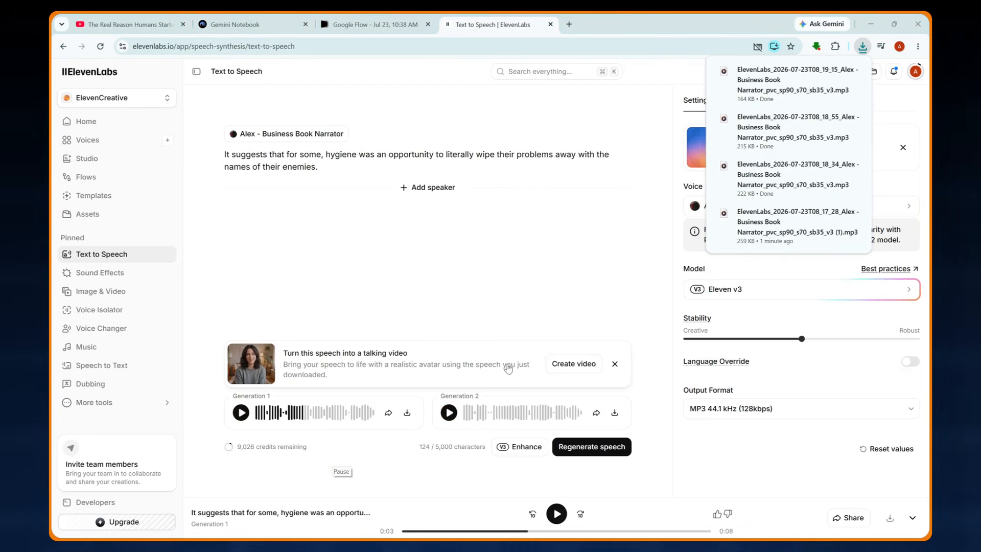
click(258, 28)
scroll(490, 296, up, 6)
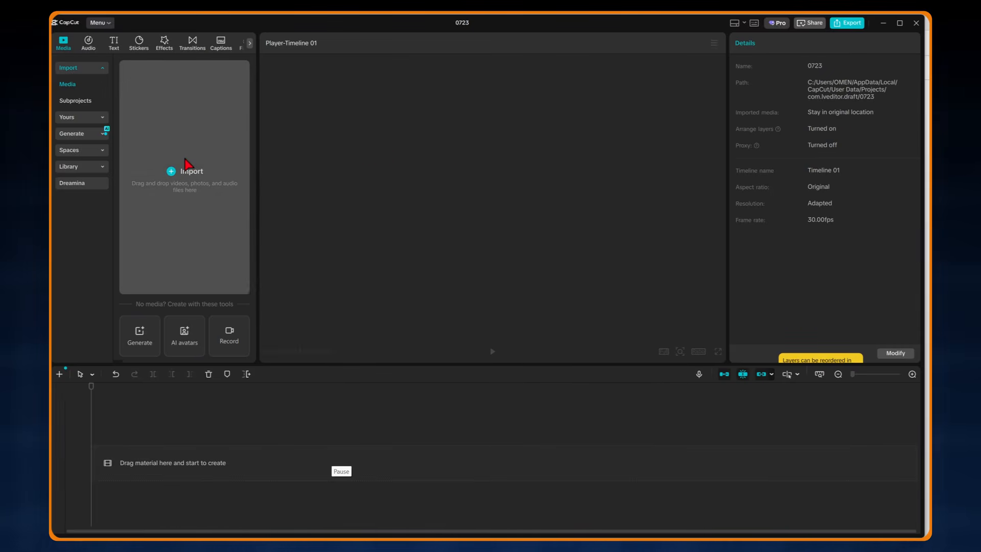
Step: Import video clips 1 through 8 from the New folder in Downloads into the CapCut project 0723
click(185, 165)
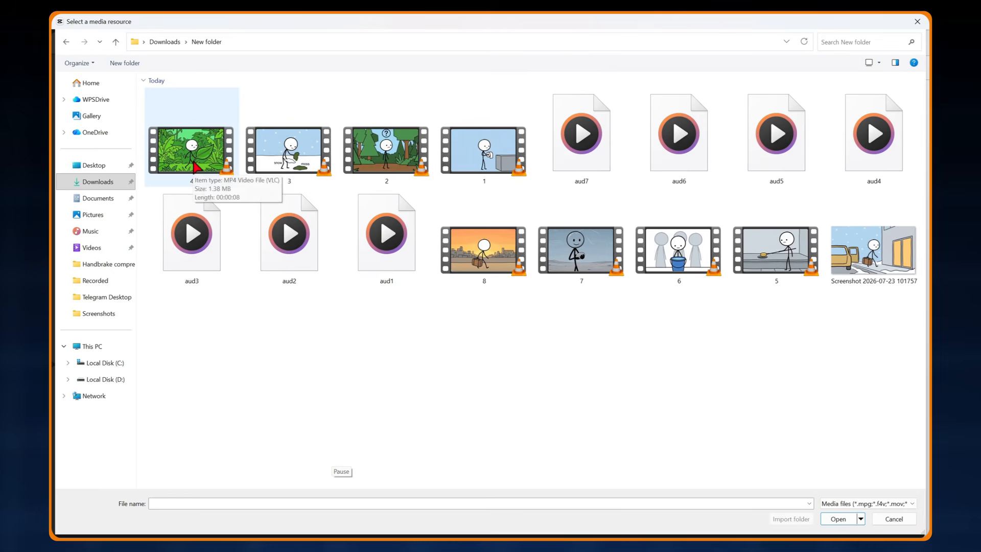
click(192, 153)
shift+click(484, 153)
ctrl+click(494, 234)
ctrl+click(582, 250)
ctrl+click(679, 255)
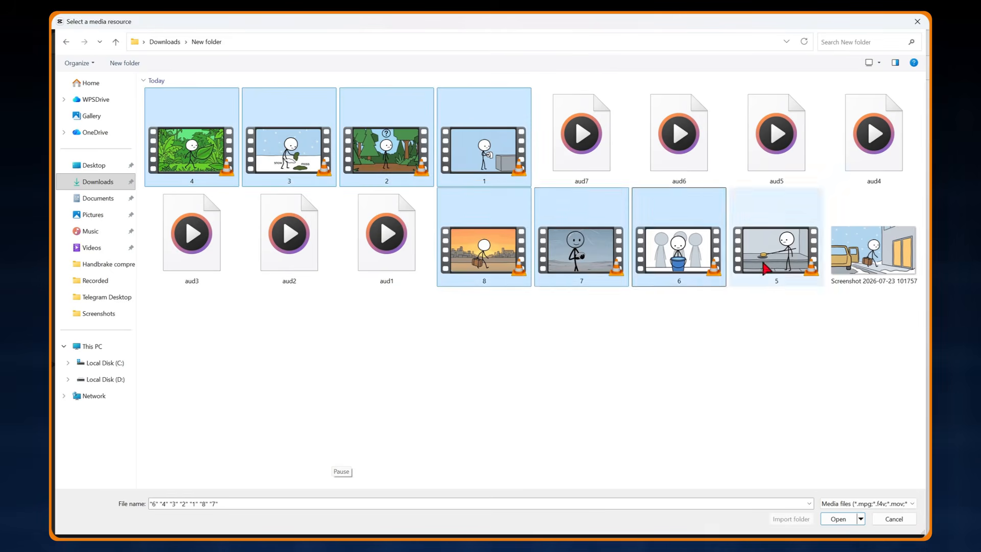
ctrl+click(773, 260)
click(838, 520)
Step: Import the narration files aud1 through aud7 from the same folder into the project media
click(148, 68)
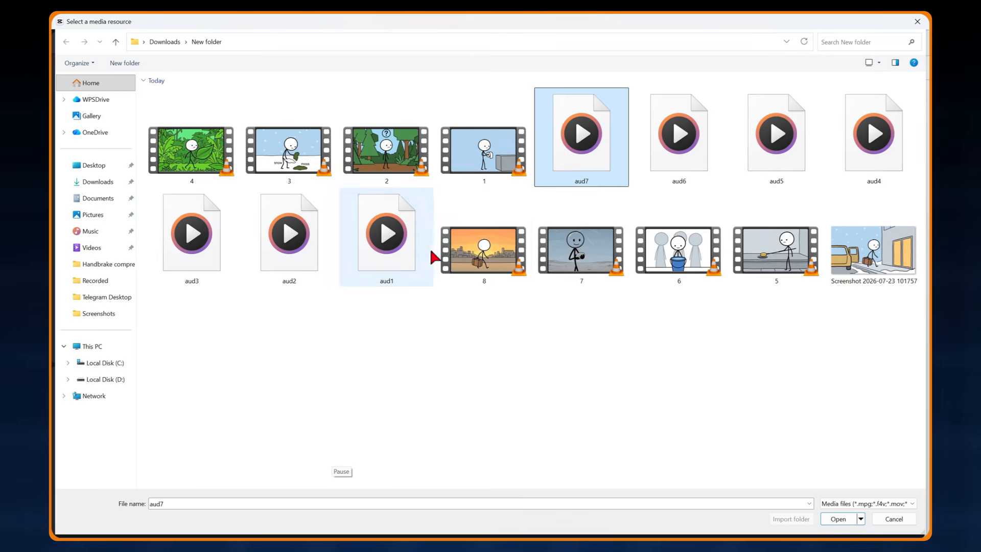
shift+click(406, 250)
click(830, 518)
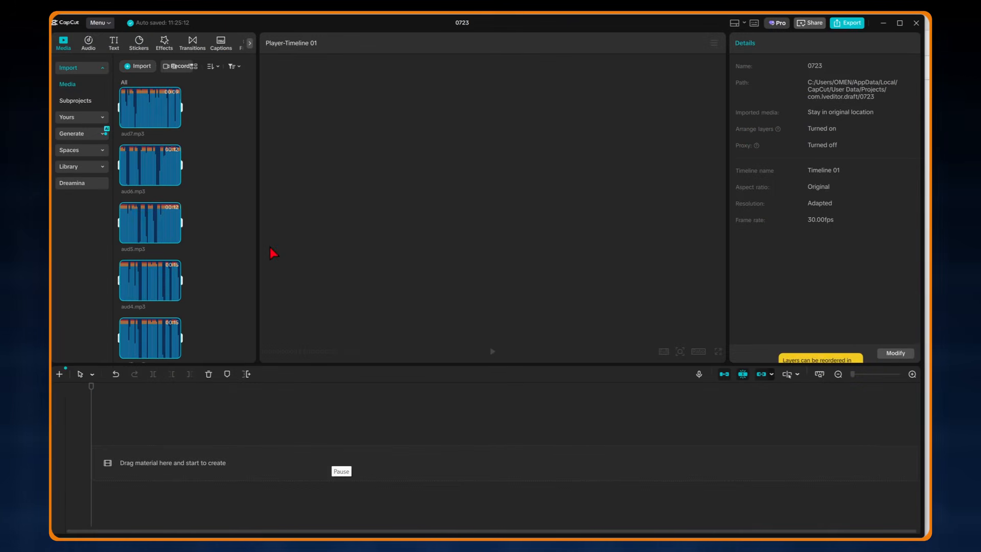
Step: Place 1.mp4, 2.mp4, 3.mp4 and 4.mp4 end to end on the timeline's main video track
scroll(193, 204, up, 5)
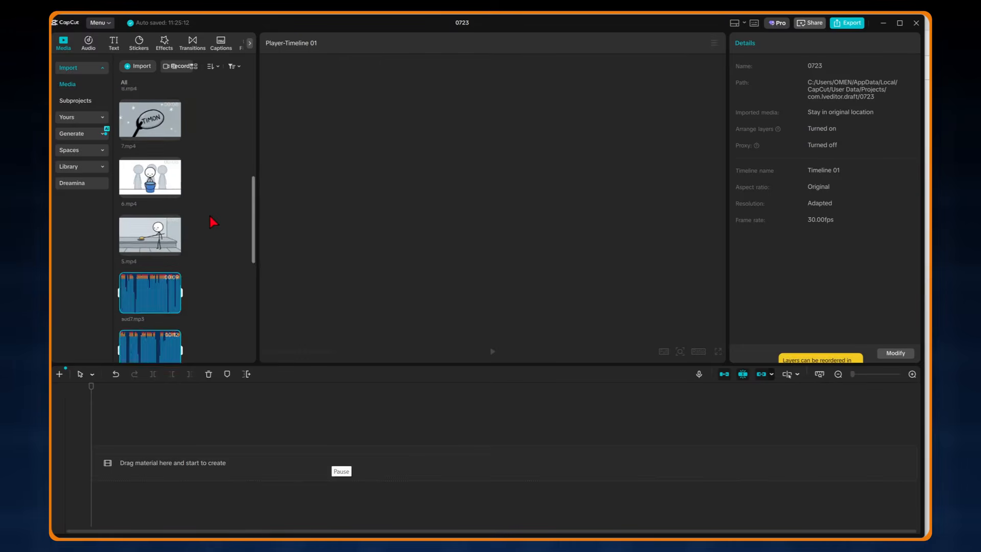
scroll(210, 216, up, 5)
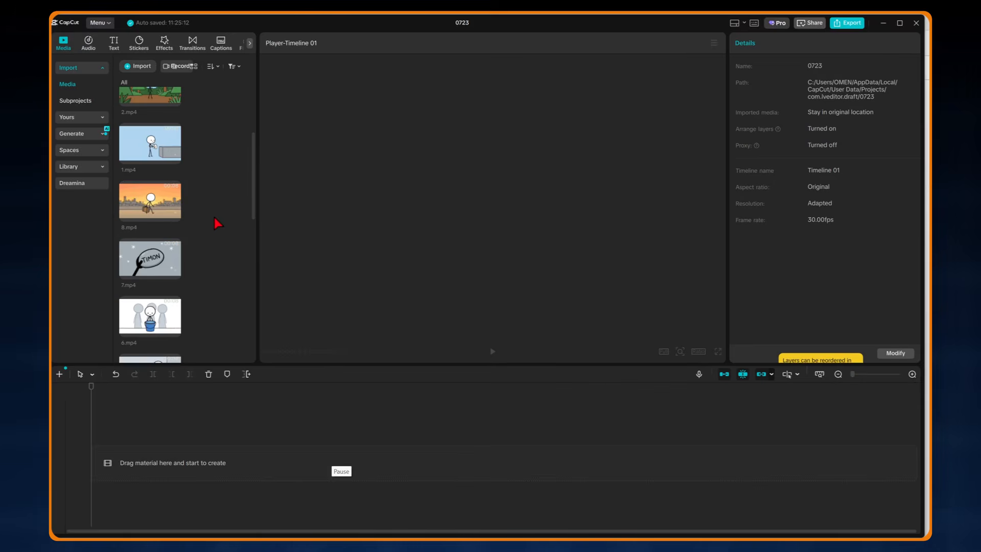
drag(163, 150, 153, 468)
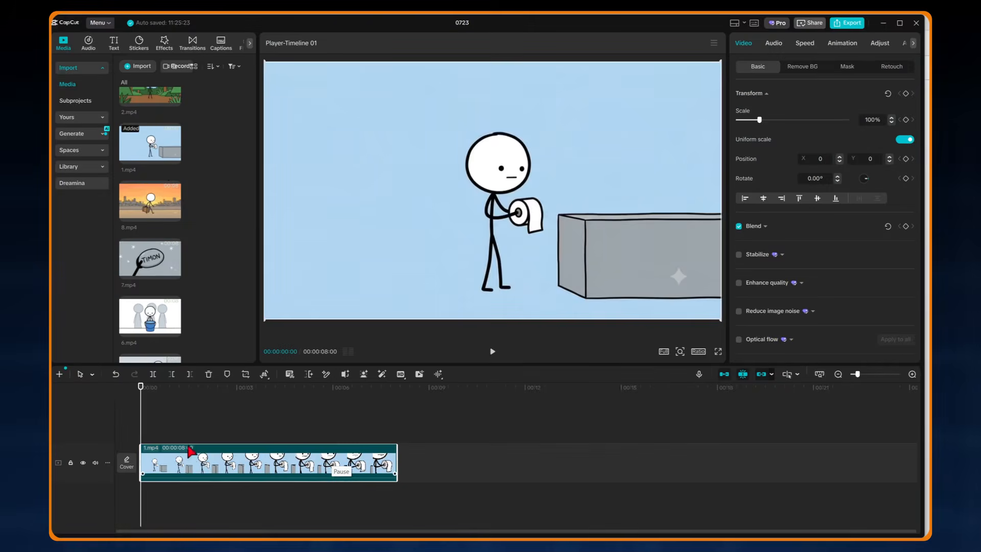
drag(148, 95, 412, 468)
scroll(202, 169, up, 5)
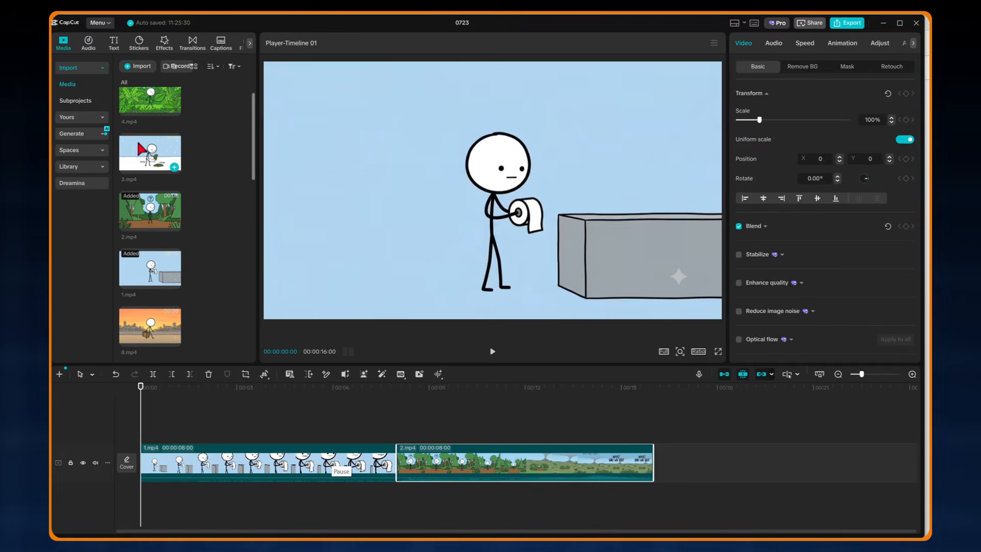
drag(140, 145, 669, 466)
drag(150, 100, 751, 462)
Step: Append 5.mp4, 6.mp4, 7.mp4 and 8.mp4 in order after the fourth clip on the main video track
scroll(182, 232, down, 5)
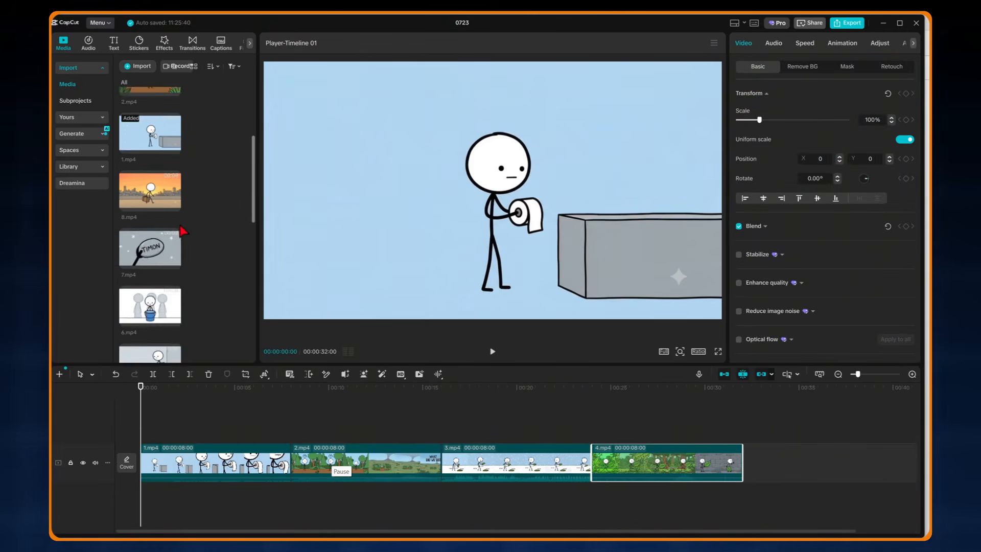
scroll(197, 234, up, 5)
scroll(210, 232, down, 5)
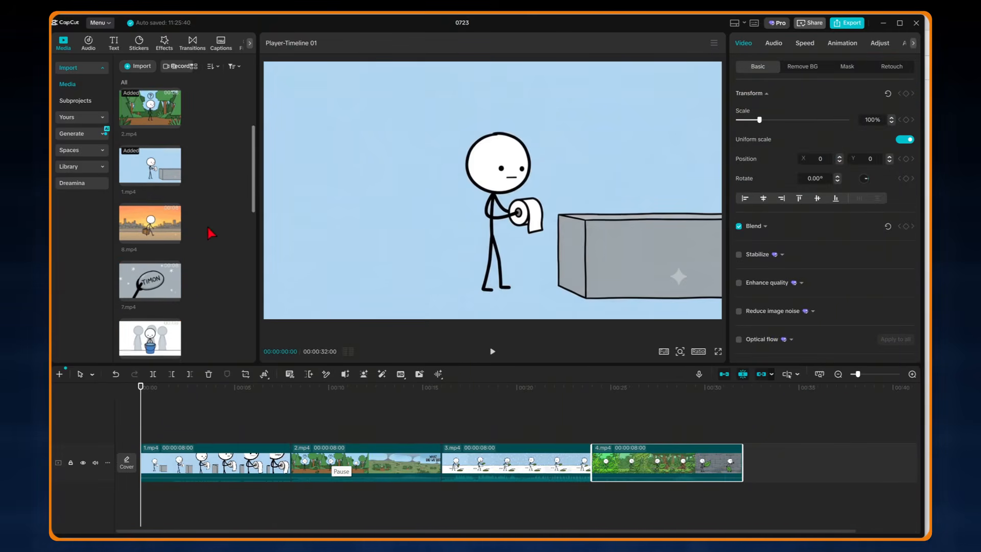
click(174, 302)
click(175, 243)
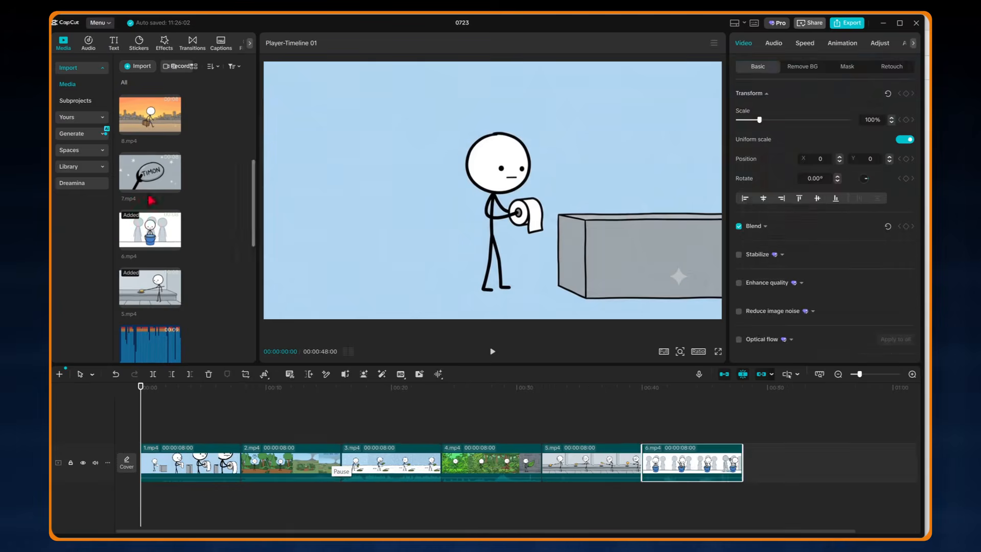
click(174, 185)
drag(150, 115, 755, 457)
Step: Place aud1.mp3, aud2.mp3 and aud3.mp3 end to end on the audio track, starting at the beginning of the timeline
scroll(153, 230, down, 10)
drag(150, 327, 153, 498)
drag(174, 496, 167, 496)
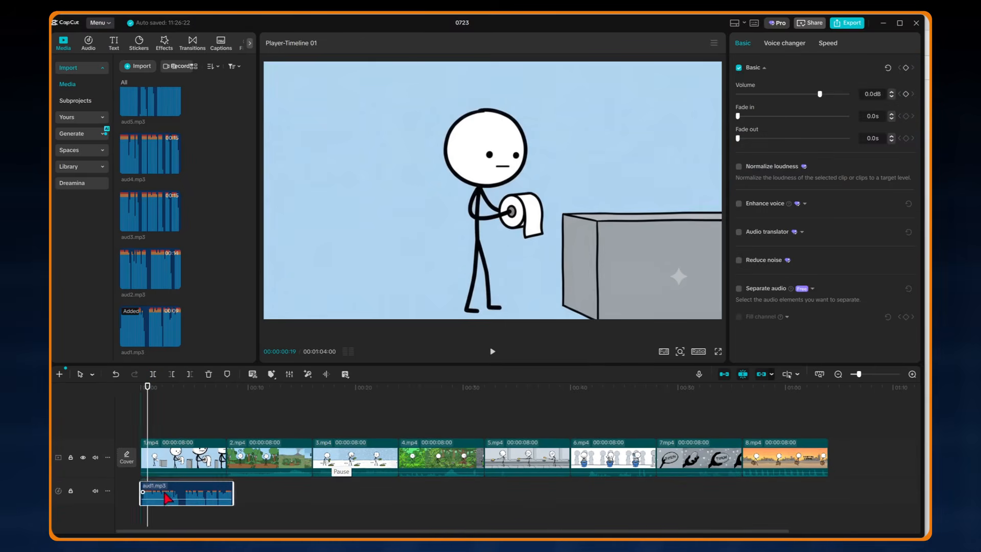
drag(150, 269, 252, 490)
drag(150, 211, 378, 490)
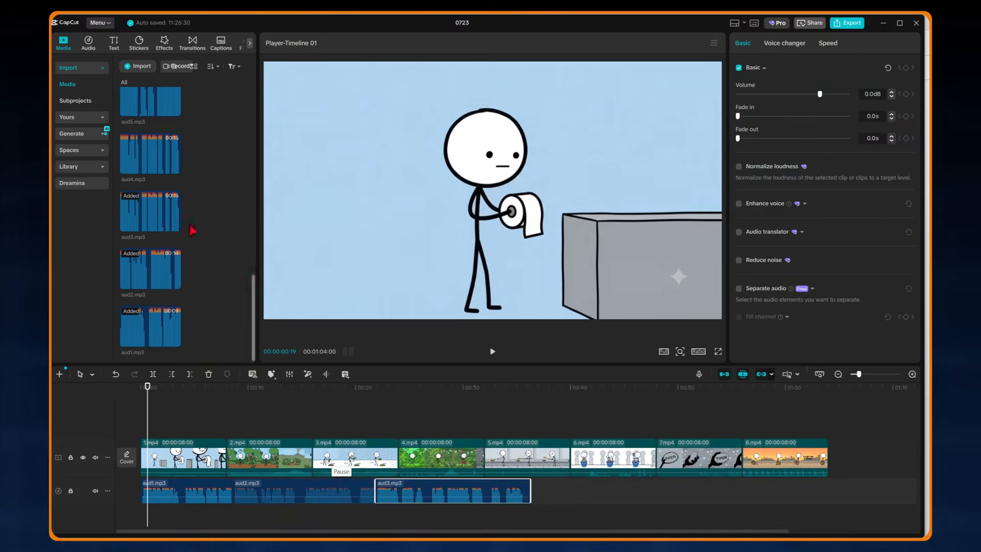
Step: Append aud4.mp3, aud5.mp3, aud6.mp3 and aud7.mp3 in order after the third narration file on the audio track
drag(151, 153, 538, 493)
scroll(194, 220, up, 3)
drag(154, 199, 690, 493)
scroll(232, 254, up, 2)
drag(145, 257, 820, 491)
click(837, 374)
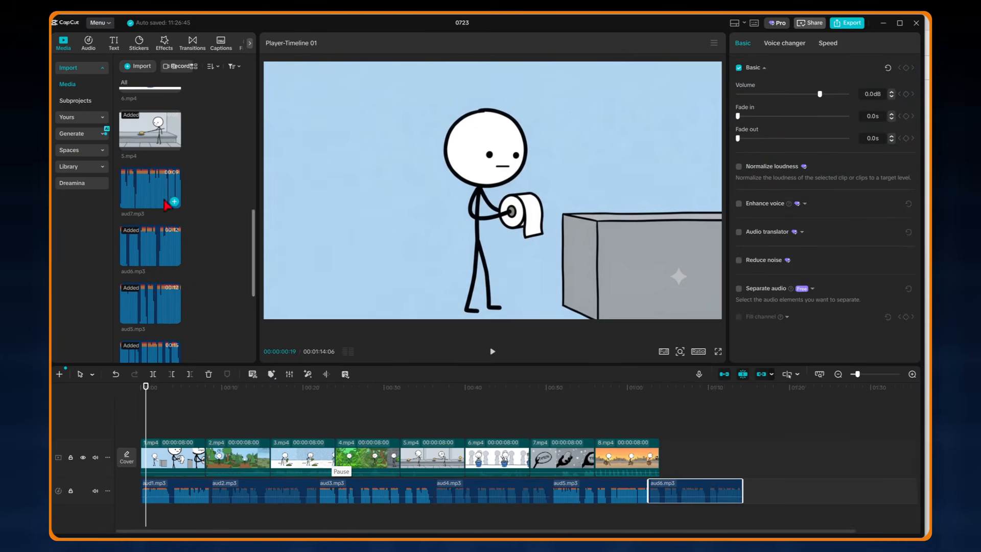
drag(159, 197, 743, 491)
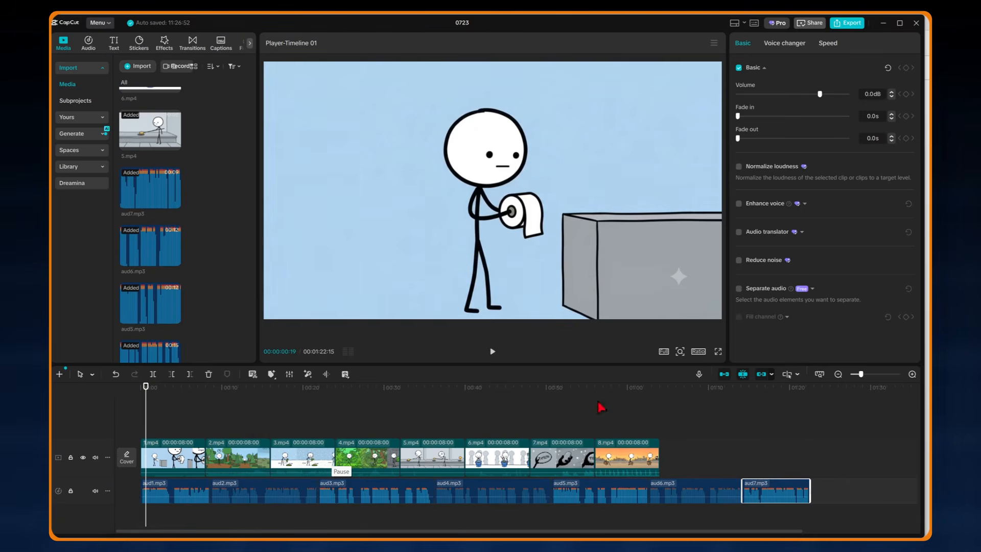
Step: Open the speed settings of the first video clip, 1.mp4
click(168, 463)
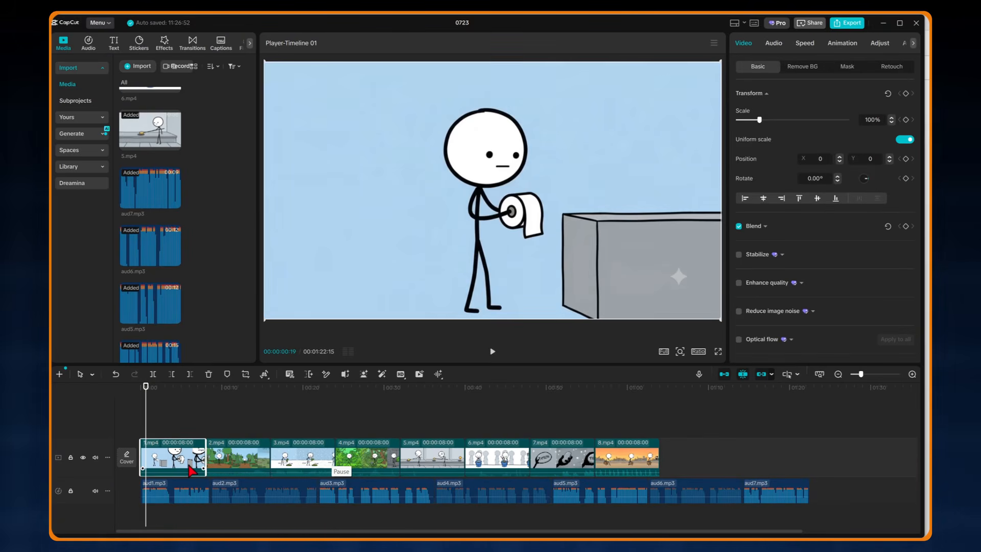
click(806, 43)
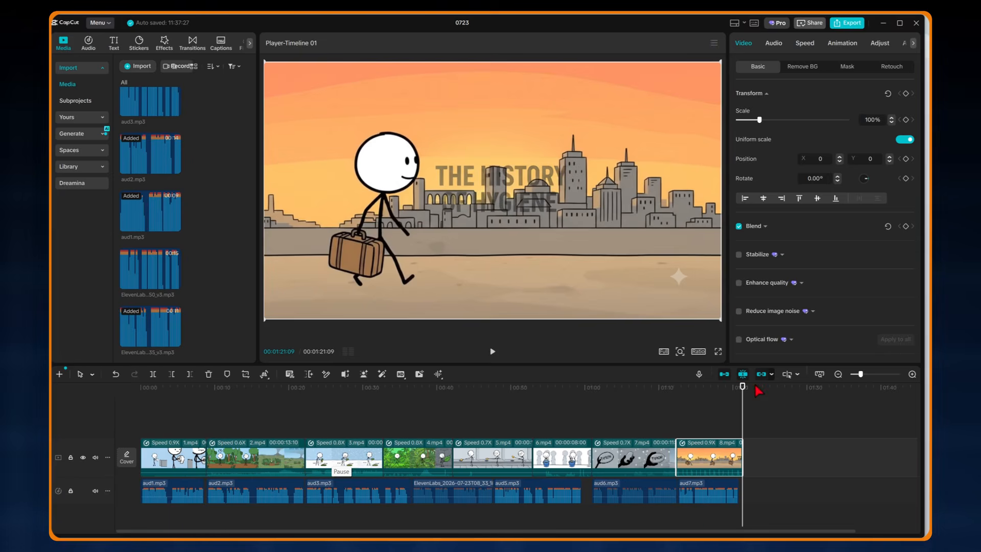
Step: Return the playhead to the start and lower the volume of all eight video clips together to -12.6 dB
mouse_move(743, 387)
mouse_down()
mouse_move(490, 428)
mouse_move(138, 449)
mouse_up()
click(768, 451)
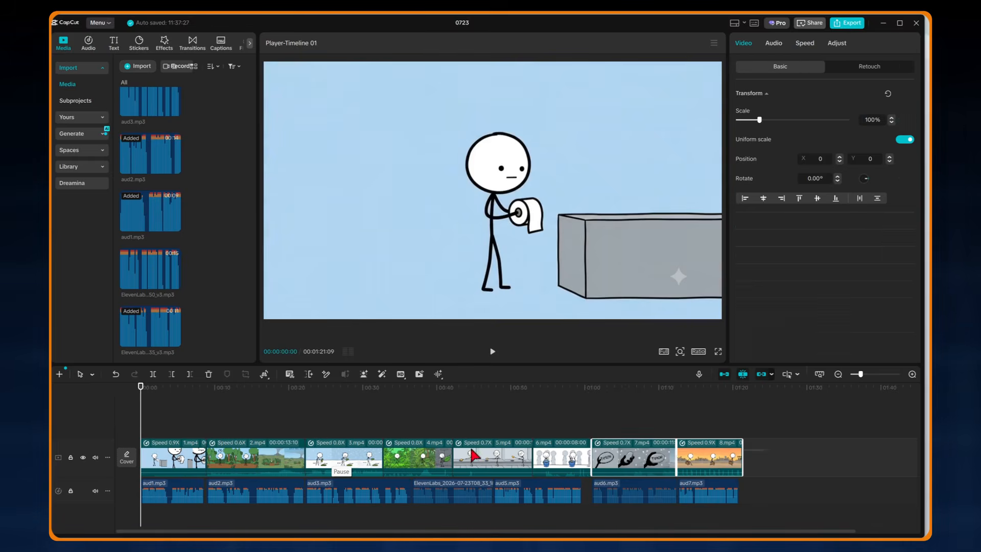
click(198, 445)
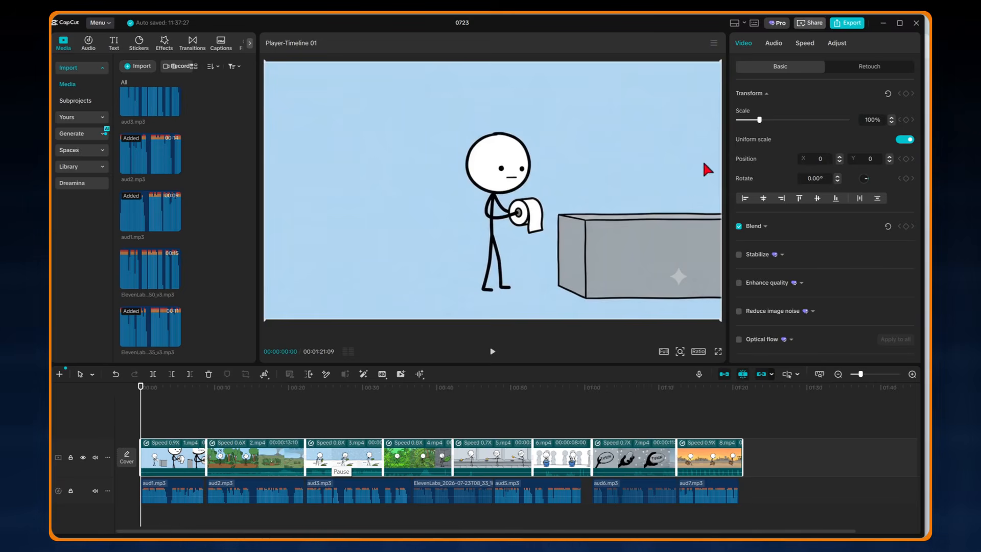
click(775, 44)
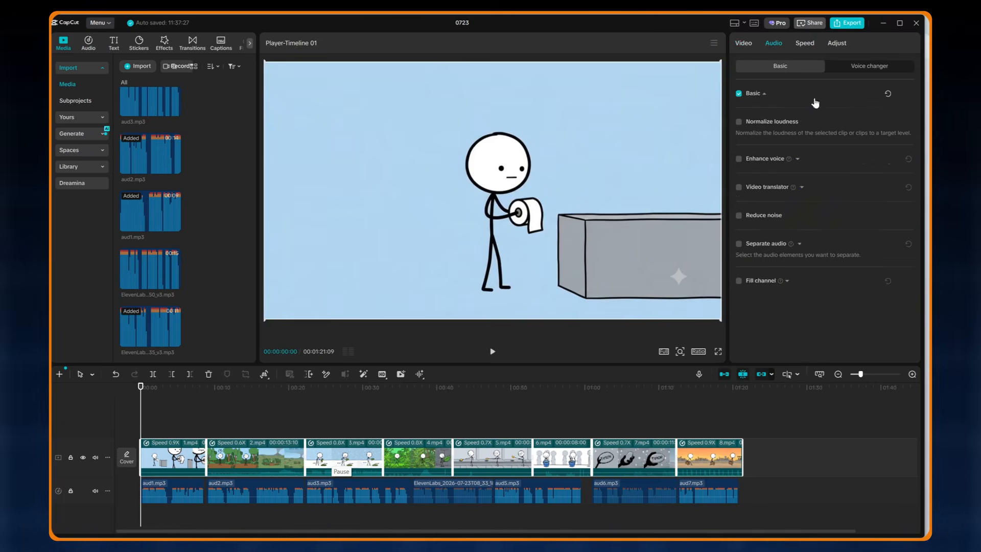
click(801, 119)
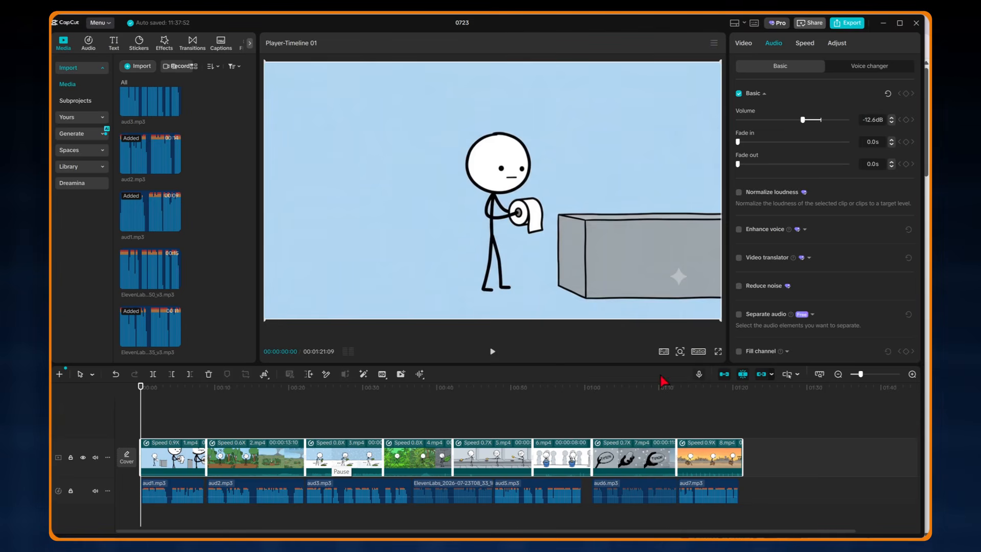
Step: Play the assembled video from the beginning in full-screen preview
click(718, 352)
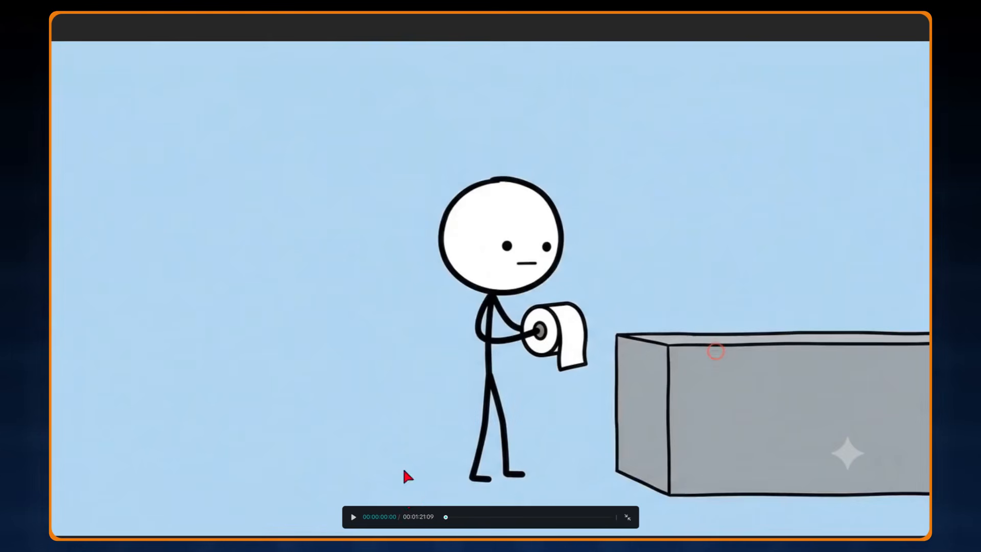
click(353, 516)
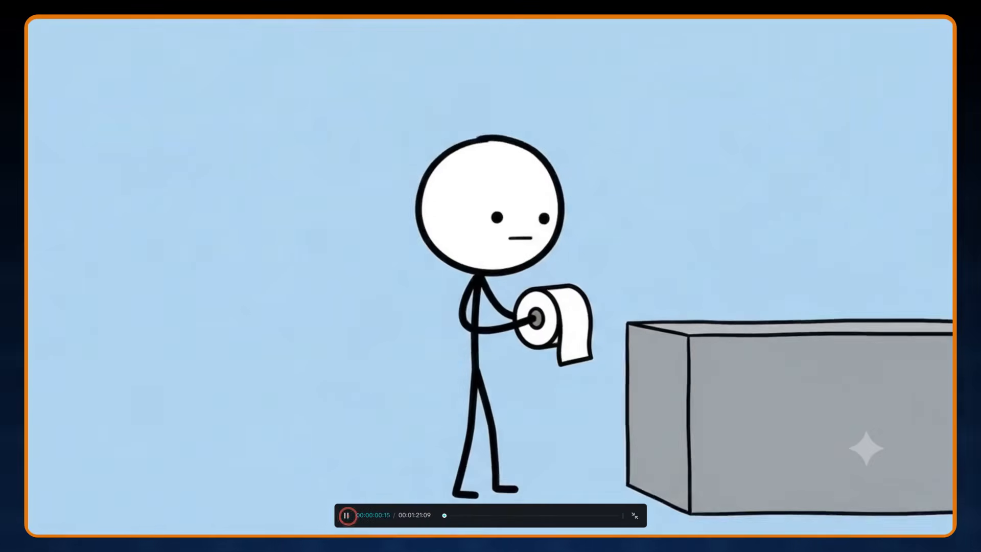